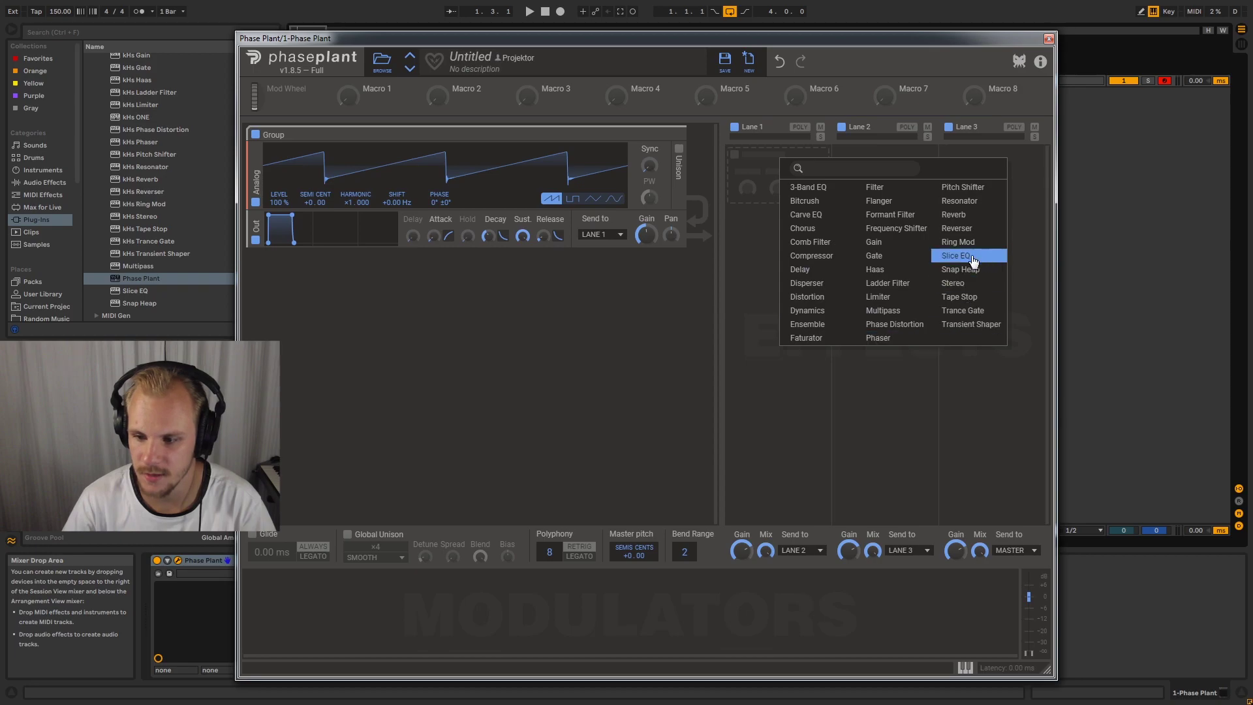
Add a Carve EQ to Lane 1 and sculpt its curve into two dips in the low mids
{"action": "left_click", "coordinate": [812, 218]}
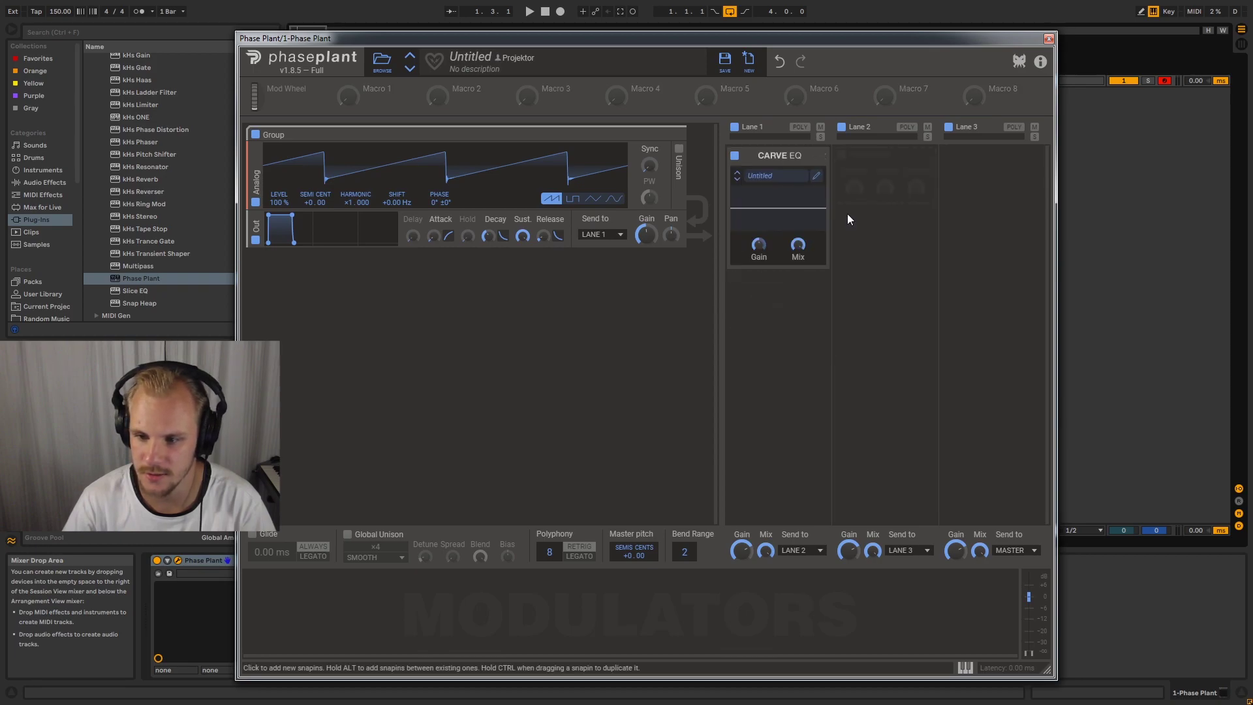
{"action": "left_click", "coordinate": [811, 183]}
{"action": "mouse_move", "coordinate": [456, 359]}
{"action": "left_mouse_down"}
{"action": "mouse_move", "coordinate": [462, 293]}
{"action": "mouse_move", "coordinate": [483, 426]}
{"action": "mouse_move", "coordinate": [517, 385]}
{"action": "left_mouse_up"}
{"action": "mouse_move", "coordinate": [561, 346]}
{"action": "left_mouse_down"}
{"action": "mouse_move", "coordinate": [557, 316]}
{"action": "mouse_move", "coordinate": [437, 322]}
{"action": "mouse_move", "coordinate": [440, 308]}
{"action": "left_mouse_up"}
{"action": "scroll", "coordinate": [440, 308], "scroll_direction": "up", "scroll_amount": 2}
{"action": "scroll", "coordinate": [671, 327], "scroll_direction": "up", "scroll_amount": 3}
{"action": "mouse_move", "coordinate": [671, 328]}
{"action": "left_mouse_down"}
{"action": "mouse_move", "coordinate": [711, 311]}
{"action": "mouse_move", "coordinate": [713, 262]}
{"action": "left_mouse_up"}
{"action": "scroll", "coordinate": [572, 288], "scroll_direction": "down", "scroll_amount": 1}
{"action": "mouse_move", "coordinate": [572, 288]}
{"action": "left_mouse_down"}
{"action": "mouse_move", "coordinate": [582, 394]}
{"action": "mouse_move", "coordinate": [583, 381]}
{"action": "left_mouse_up"}
{"action": "mouse_move", "coordinate": [702, 300]}
{"action": "left_mouse_down"}
{"action": "mouse_move", "coordinate": [718, 359]}
{"action": "mouse_move", "coordinate": [721, 347]}
{"action": "mouse_move", "coordinate": [776, 381]}
{"action": "mouse_move", "coordinate": [781, 352]}
{"action": "mouse_move", "coordinate": [621, 359]}
{"action": "mouse_move", "coordinate": [752, 363]}
{"action": "mouse_move", "coordinate": [755, 397]}
{"action": "left_mouse_up"}
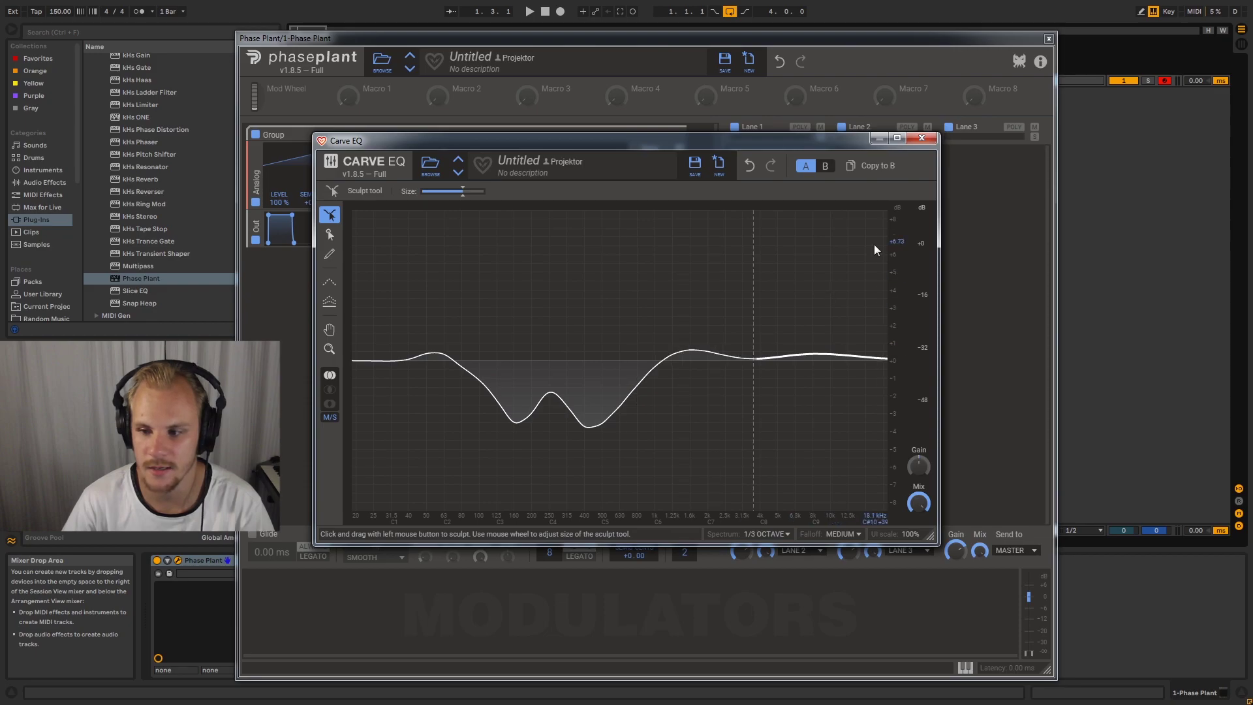
{"action": "left_click", "coordinate": [922, 138]}
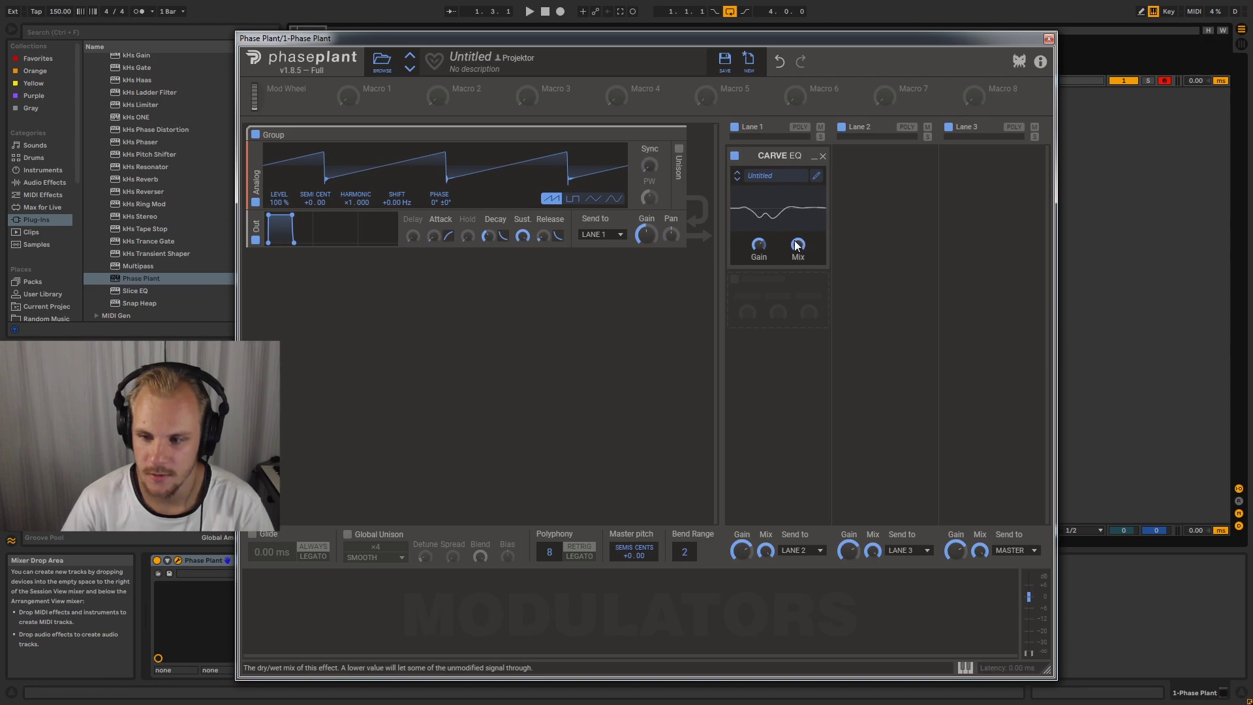
Replace the Carve EQ in Lane 1 with a Slice EQ and open its full editor
{"action": "left_click", "coordinate": [824, 157]}
{"action": "left_click", "coordinate": [774, 171]}
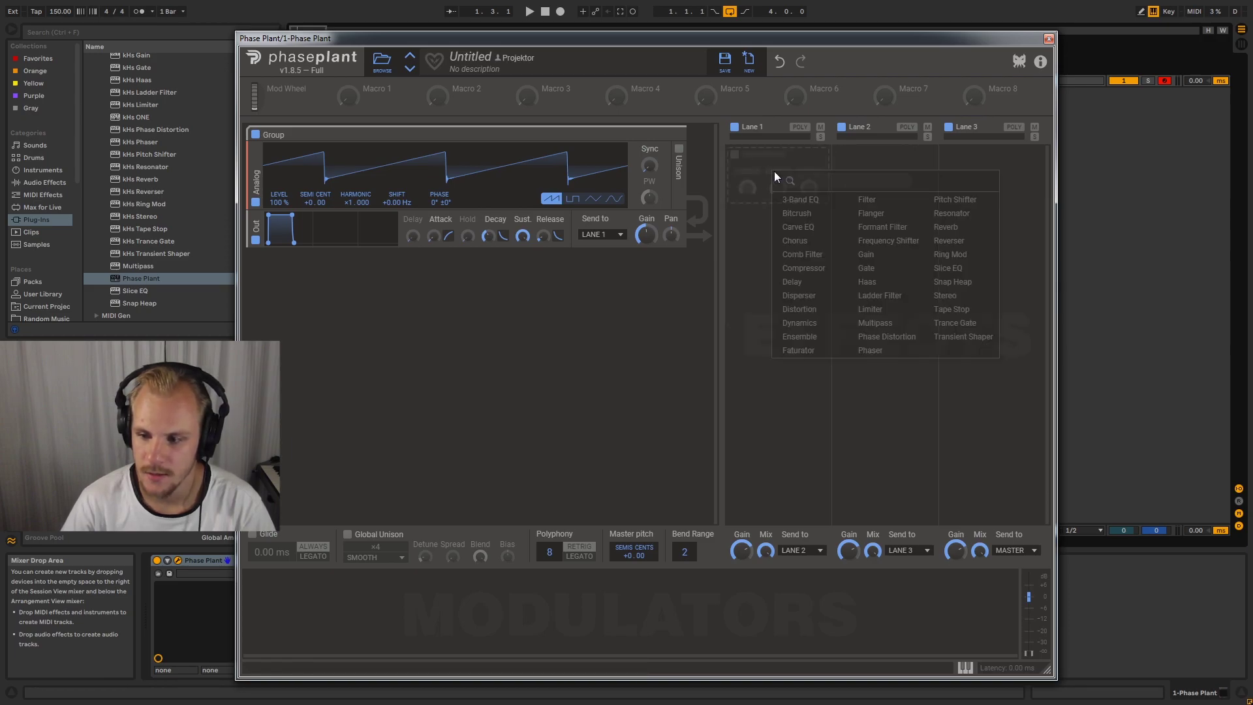
{"action": "left_click", "coordinate": [962, 270]}
{"action": "left_click", "coordinate": [816, 173]}
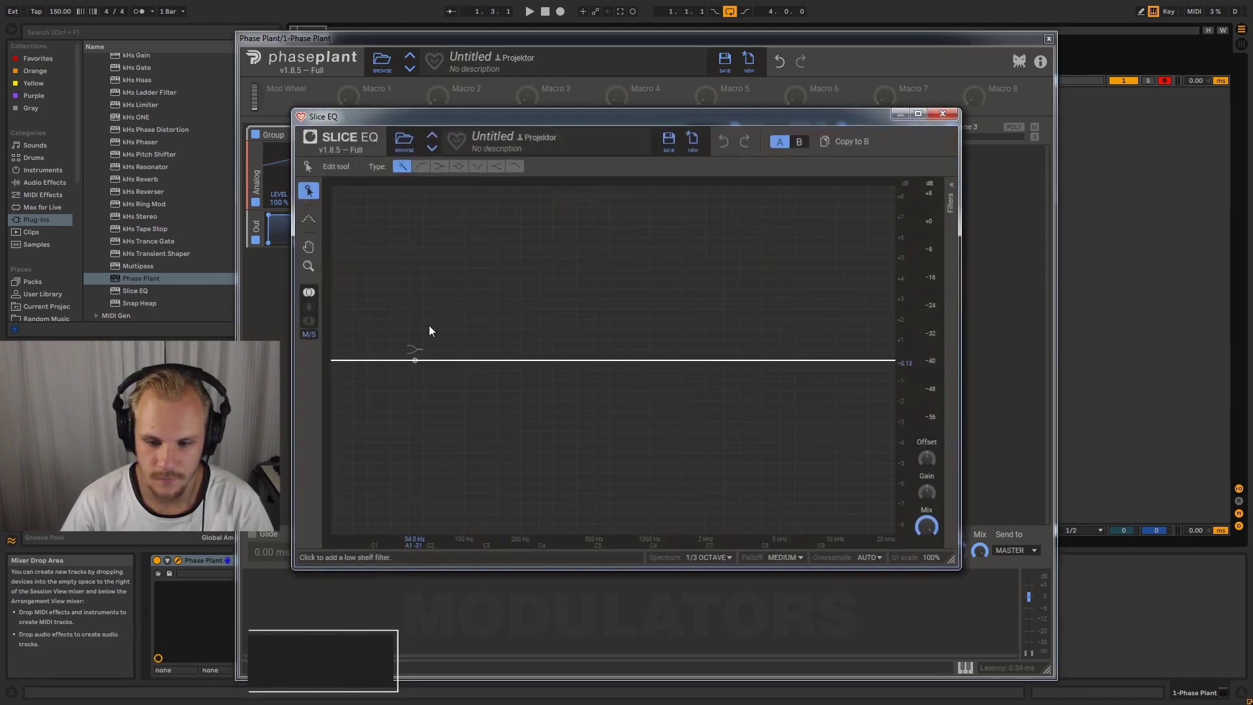
Add a low shelf at about 43 Hz and a deep cut just below 200 Hz to the Slice EQ, and close its editor
{"action": "mouse_move", "coordinate": [378, 364]}
{"action": "left_mouse_down"}
{"action": "mouse_move", "coordinate": [408, 294]}
{"action": "mouse_move", "coordinate": [400, 371]}
{"action": "left_mouse_up"}
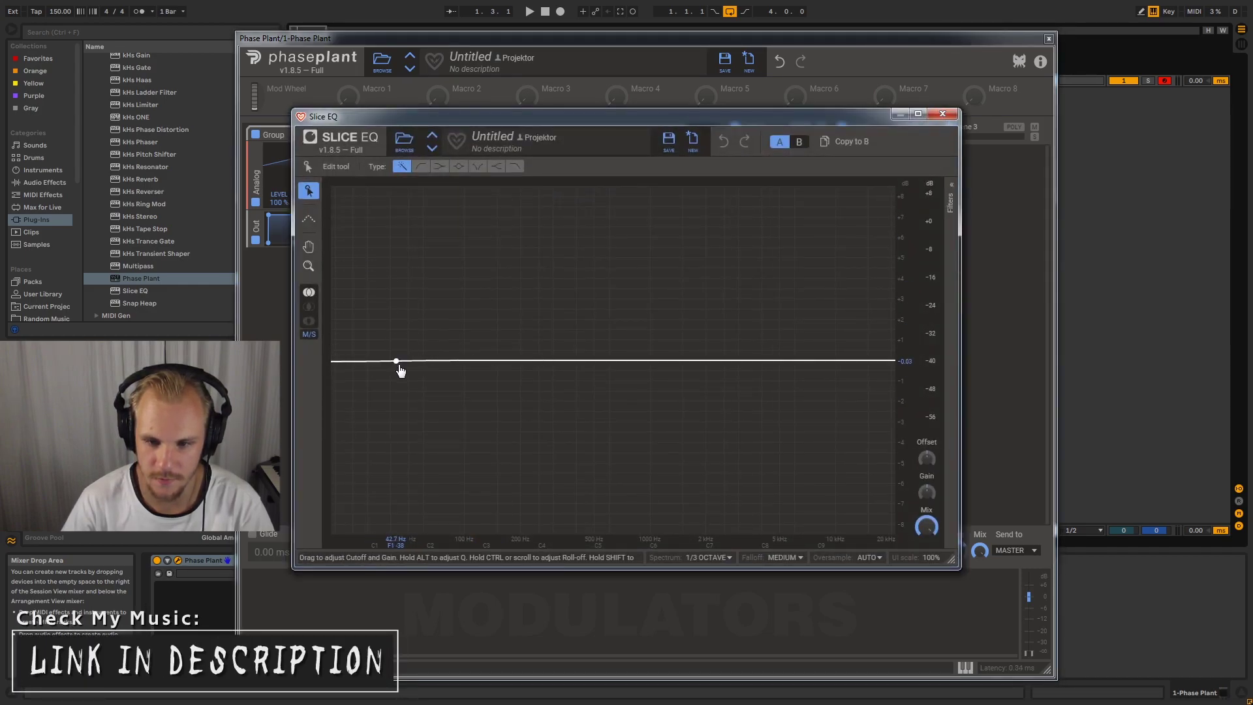
{"action": "left_click_drag", "start_coordinate": [492, 369], "coordinate": [512, 428]}
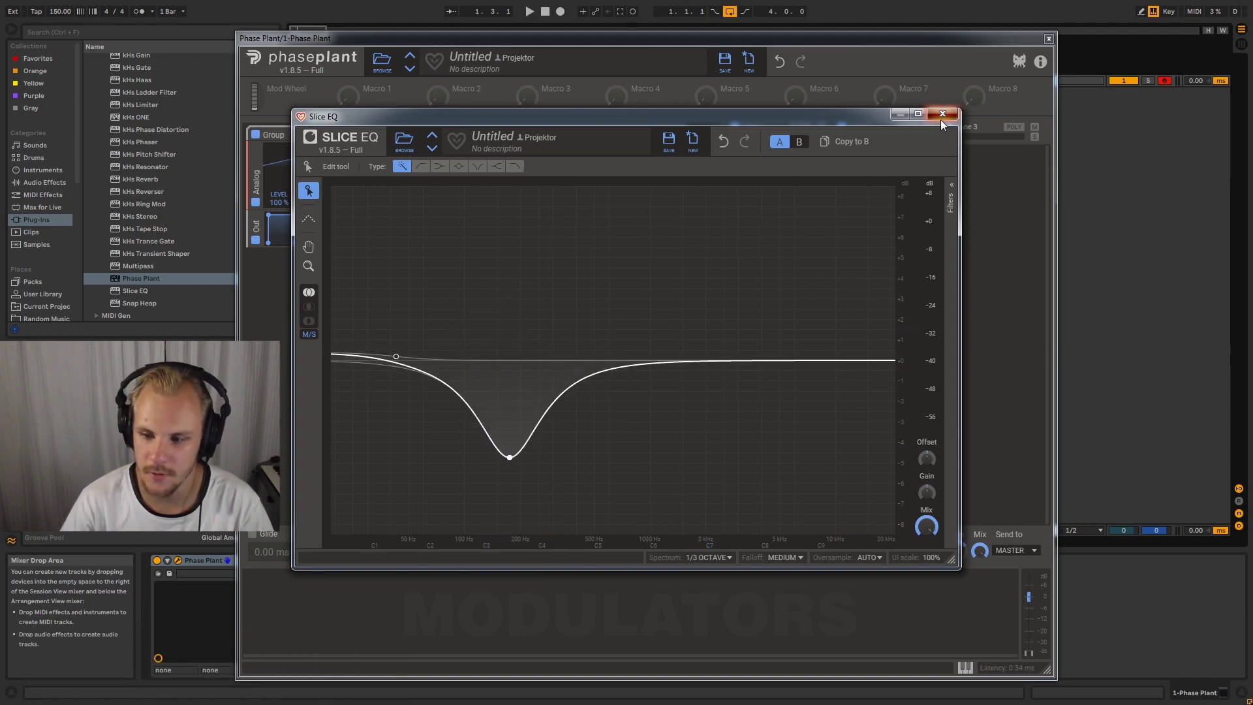
{"action": "left_click", "coordinate": [941, 114]}
Sweep the Slice EQ's Offset to shift the filter cutoffs and bring it back to +0.00 semis
{"action": "left_click_drag", "start_coordinate": [748, 244], "coordinate": [749, 280]}
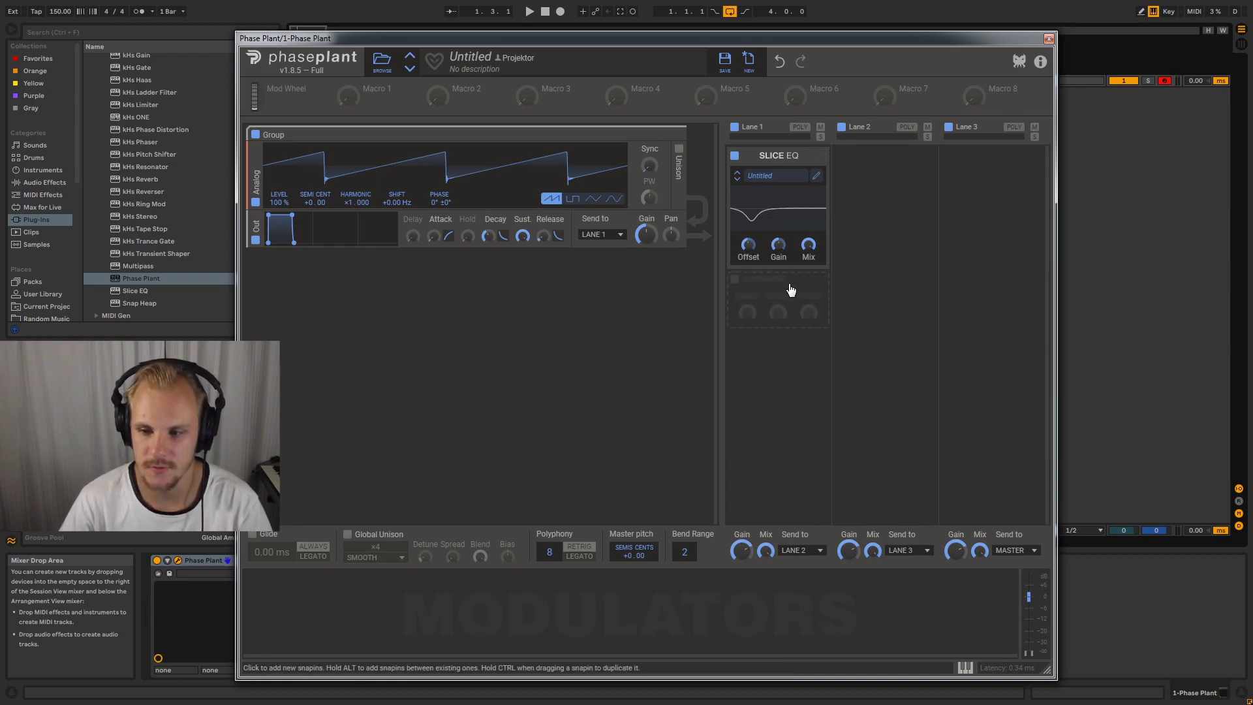
{"action": "mouse_move", "coordinate": [748, 256]}
{"action": "left_mouse_down"}
{"action": "mouse_move", "coordinate": [748, 241]}
{"action": "mouse_move", "coordinate": [748, 252]}
{"action": "left_mouse_up"}
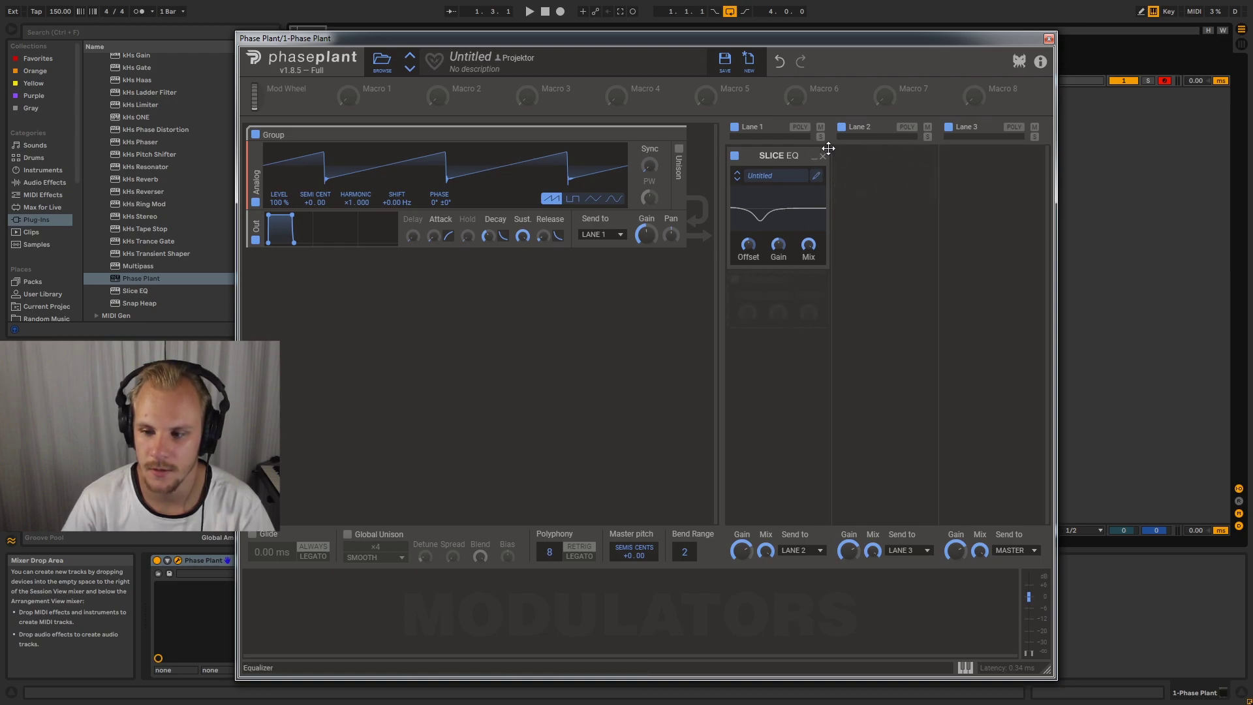
{"action": "left_click_drag", "start_coordinate": [746, 249], "coordinate": [746, 207]}
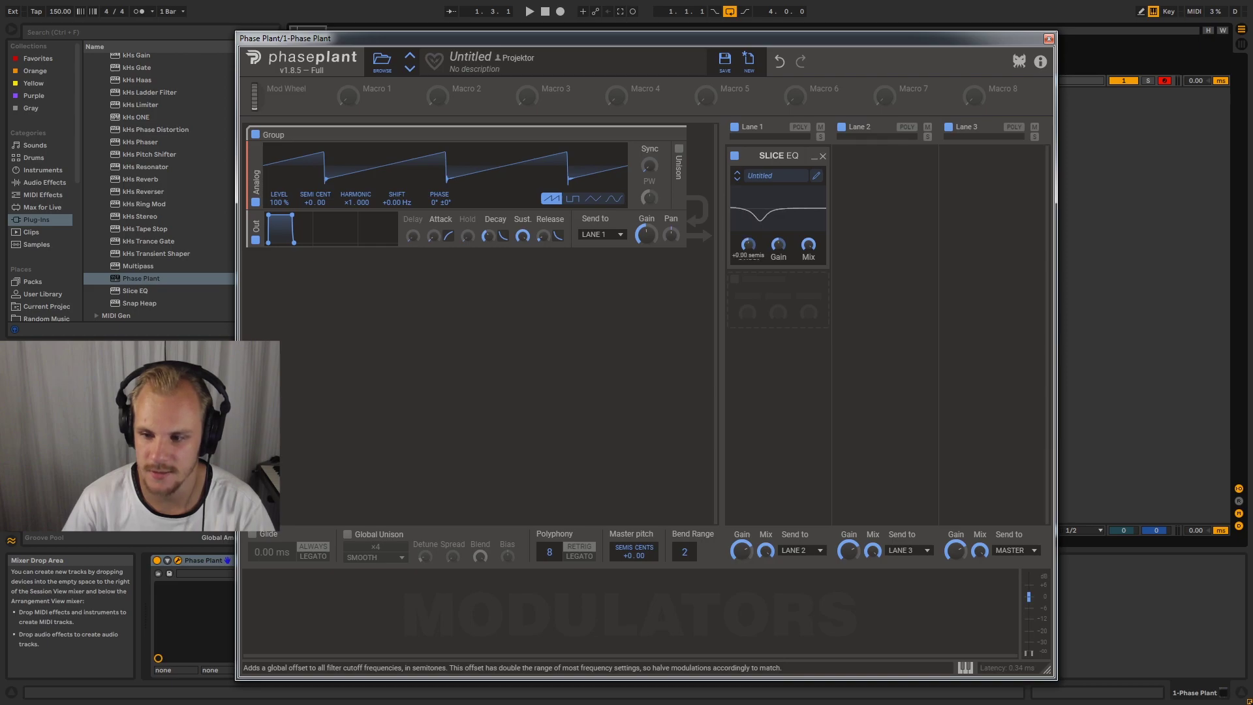
Replace the Slice EQ in Lane 1 with a Disperser and set its frequency to about 353 Hz
{"action": "left_click", "coordinate": [822, 157]}
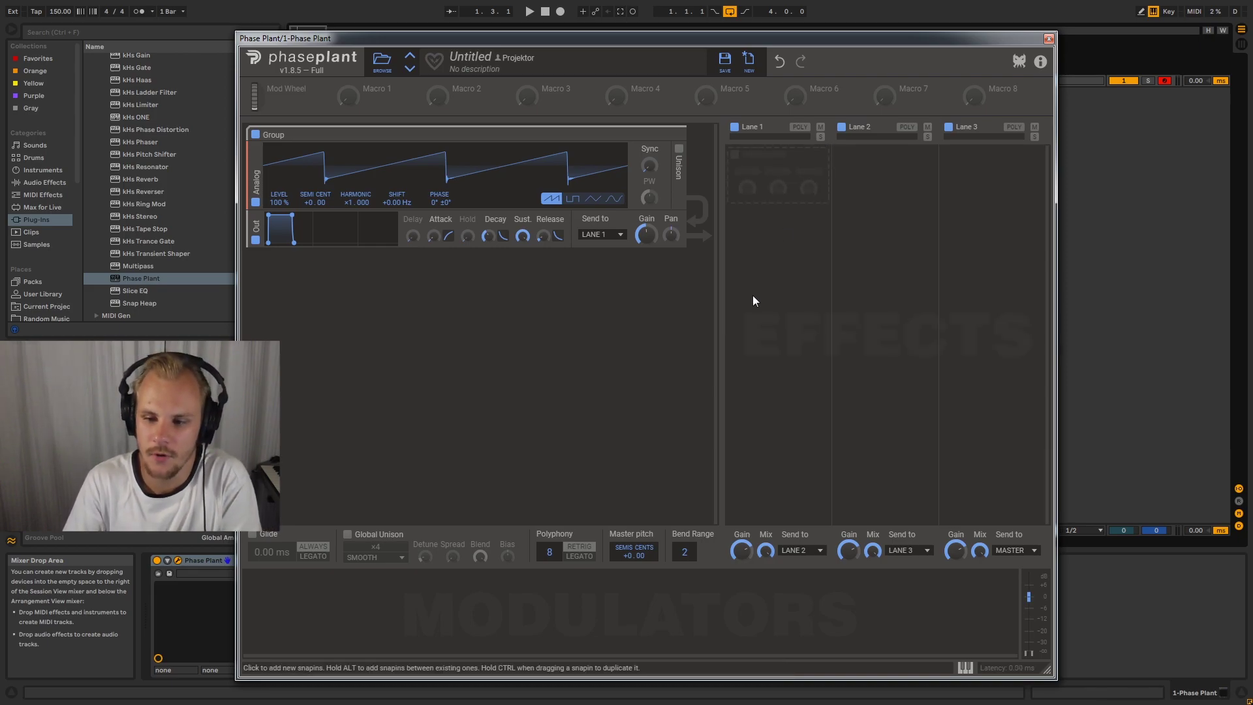
{"action": "left_click", "coordinate": [789, 158]}
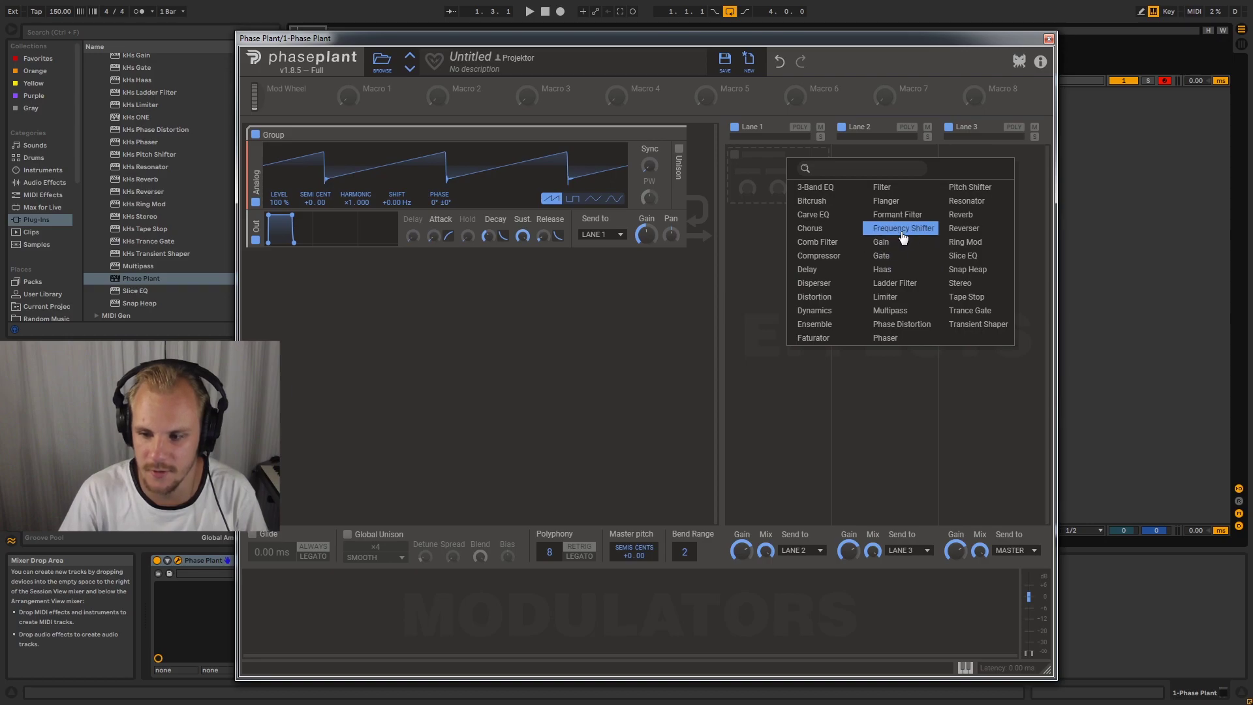
{"action": "left_click", "coordinate": [827, 288]}
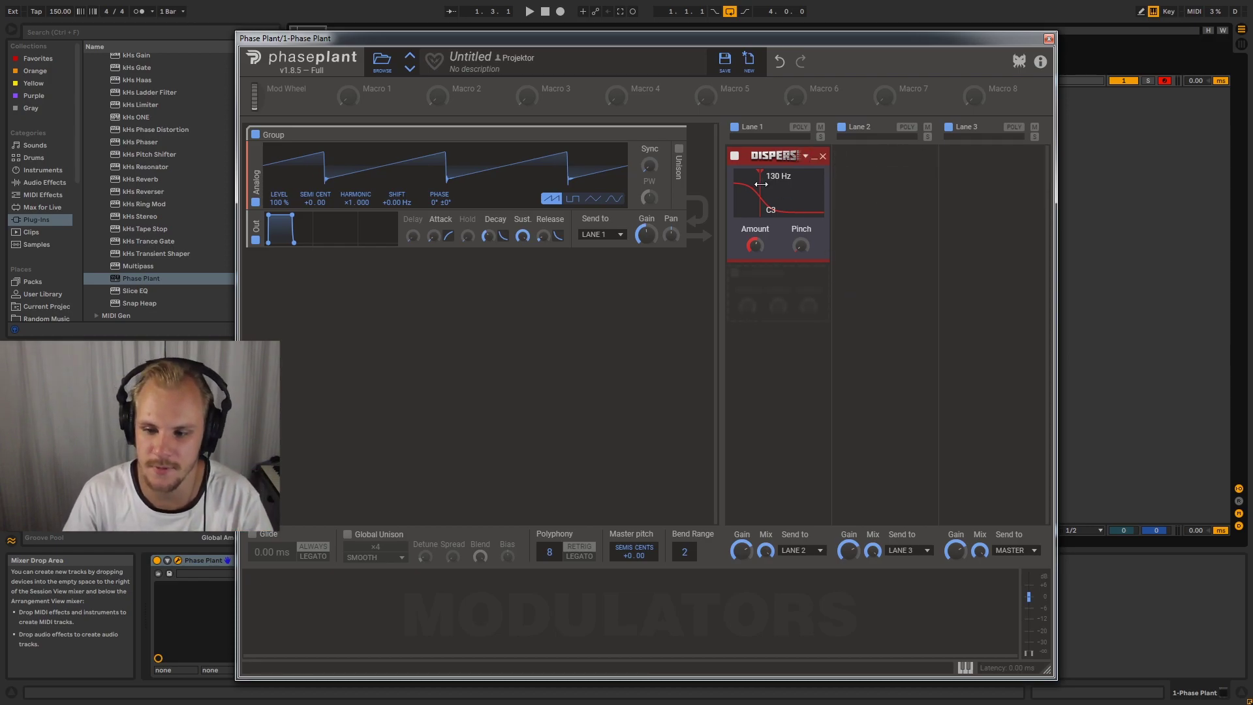
{"action": "left_click_drag", "start_coordinate": [761, 191], "coordinate": [779, 191]}
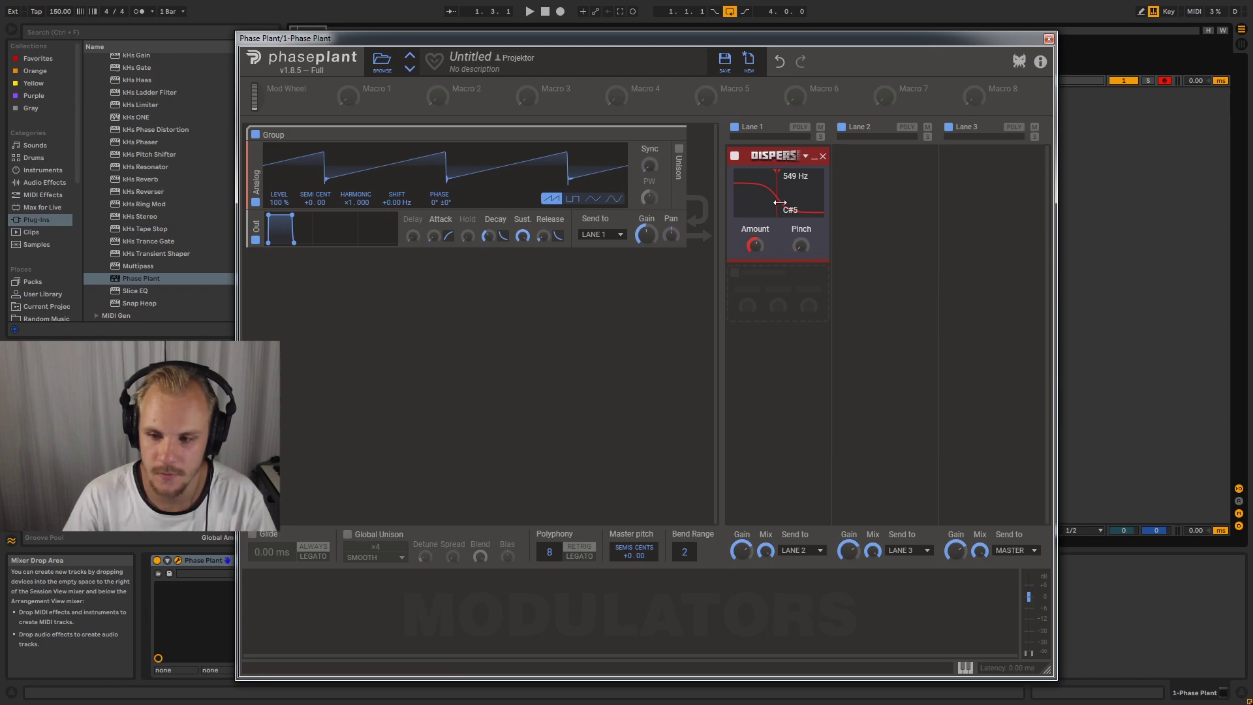
{"action": "left_click_drag", "start_coordinate": [778, 195], "coordinate": [773, 196]}
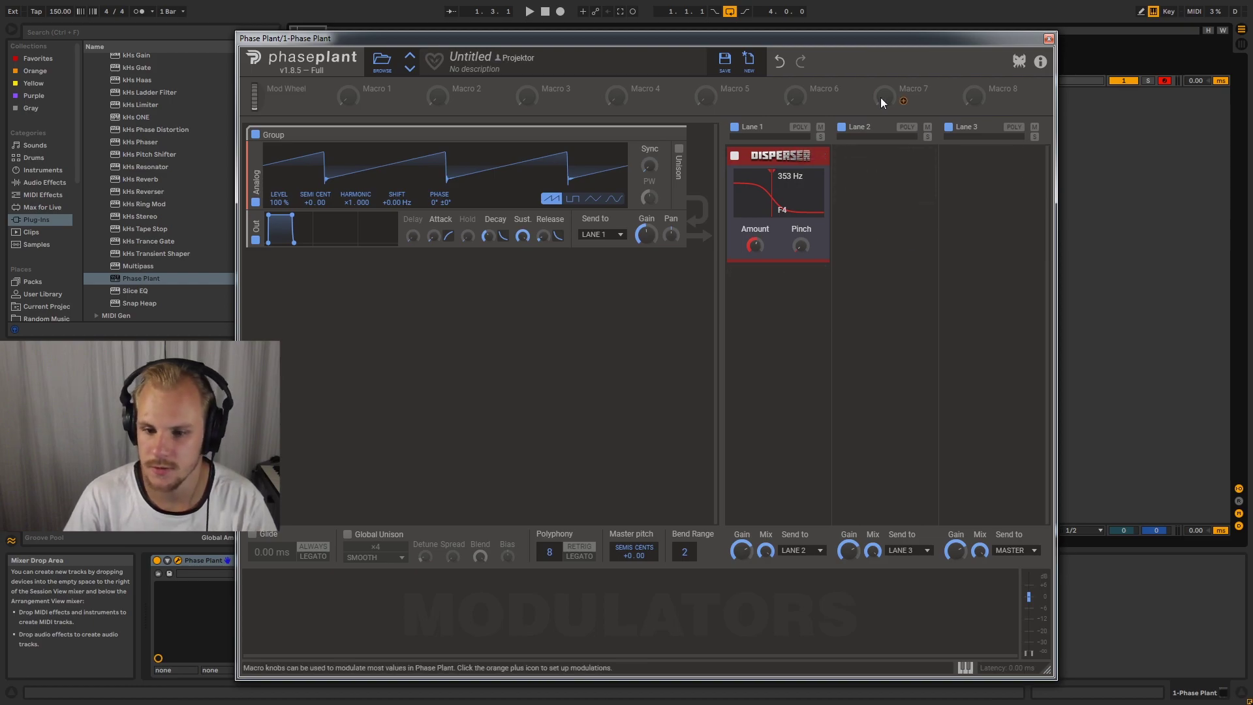
Shorten the oscillator's output envelope into a brief pluck with no sustain
{"action": "left_click_drag", "start_coordinate": [522, 236], "coordinate": [522, 268]}
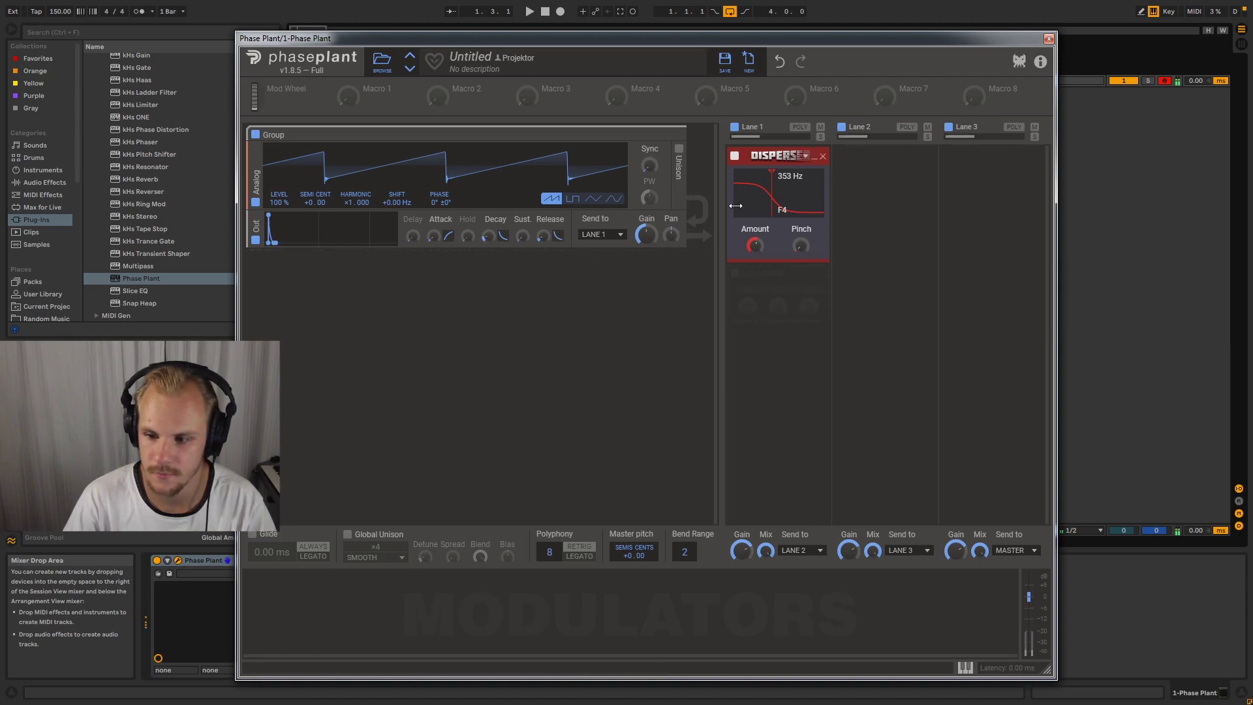
Raise the Disperser's Amount and Pinch and sweep its frequency, ending at about 613 Hz
{"action": "left_click_drag", "start_coordinate": [754, 246], "coordinate": [755, 196]}
{"action": "left_click_drag", "start_coordinate": [799, 252], "coordinate": [757, 197]}
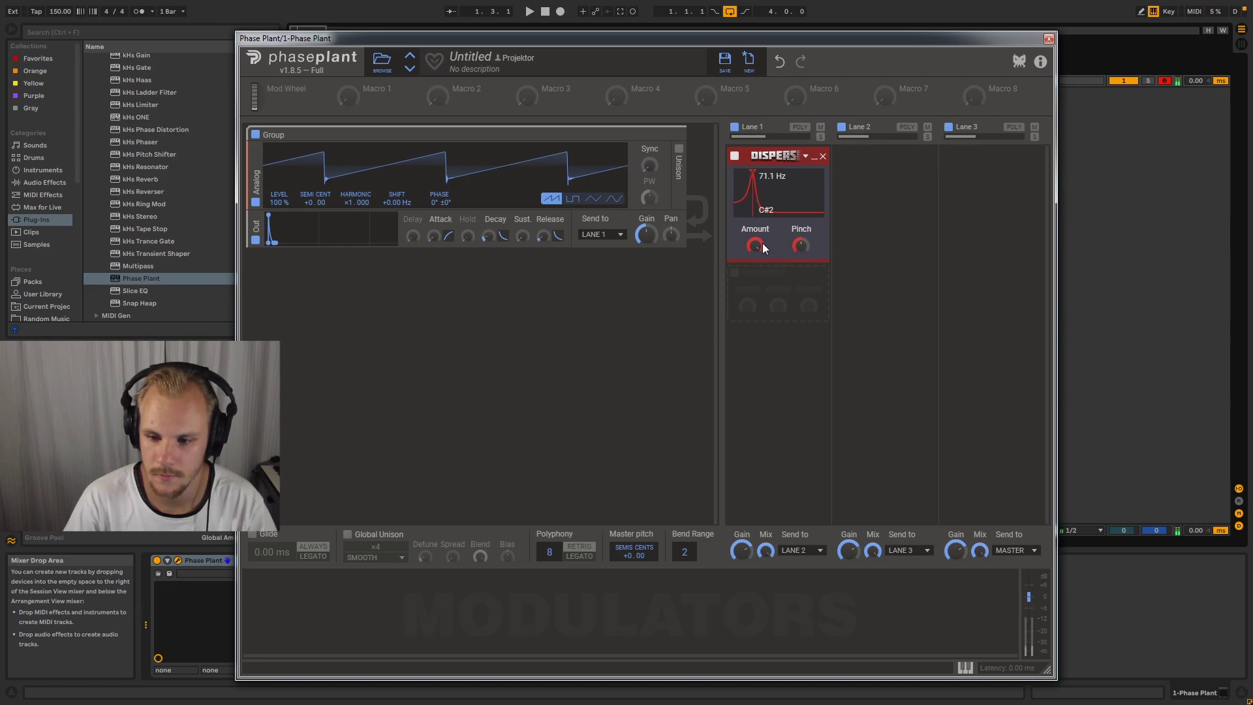
{"action": "left_click_drag", "start_coordinate": [755, 245], "coordinate": [761, 205]}
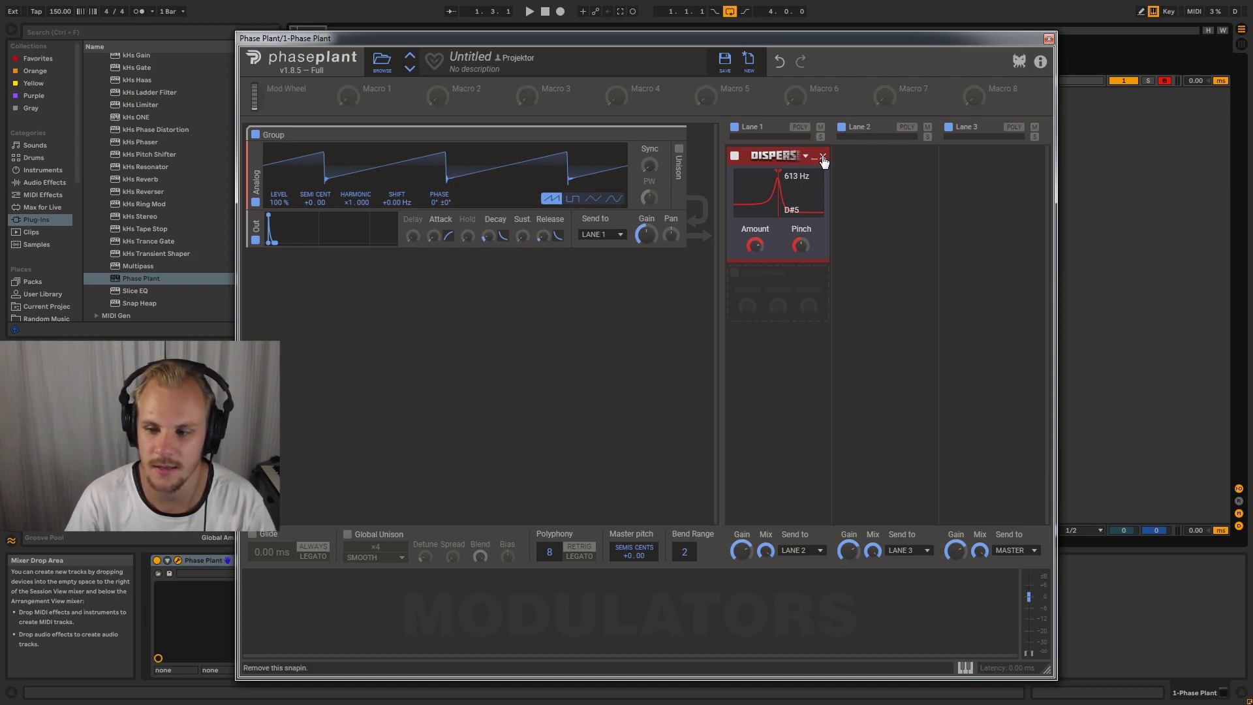
Remove the Disperser from Lane 1 and load the standalone Kilohearts Disperser plug-in onto the Phase Plant track
{"action": "left_click", "coordinate": [823, 158]}
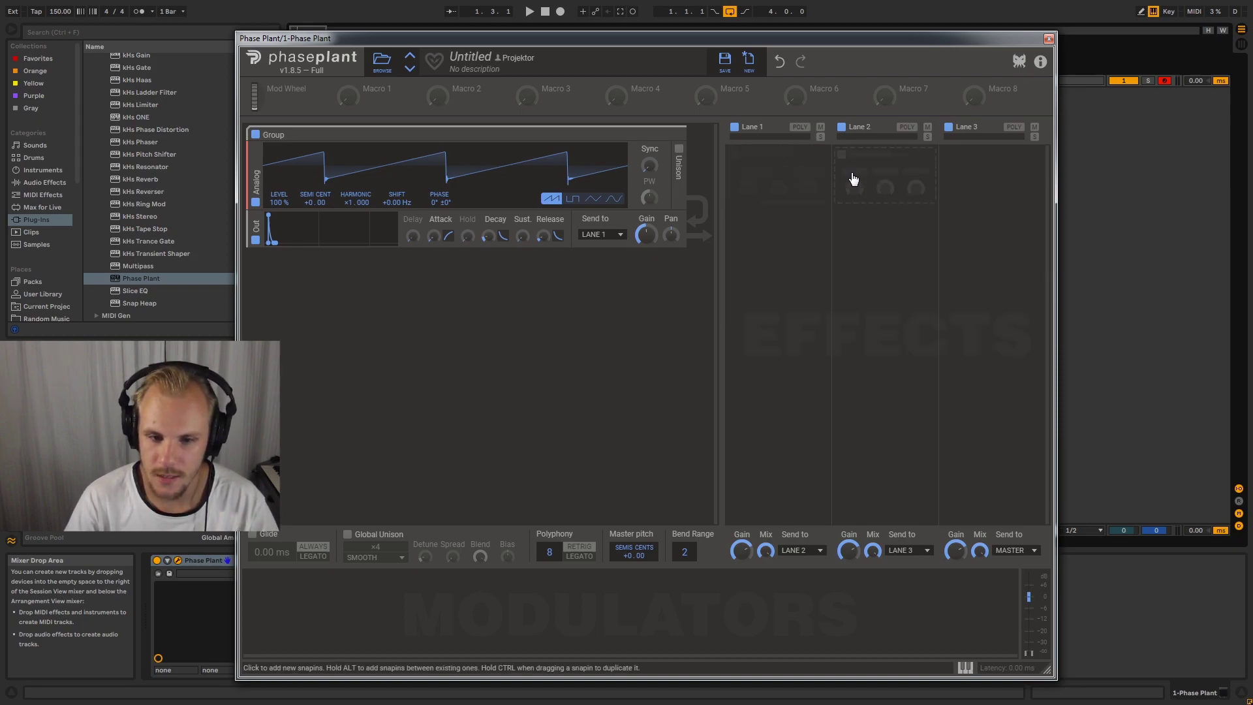
{"action": "left_click", "coordinate": [152, 158]}
{"action": "scroll", "coordinate": [158, 155], "scroll_direction": "up", "scroll_amount": 3}
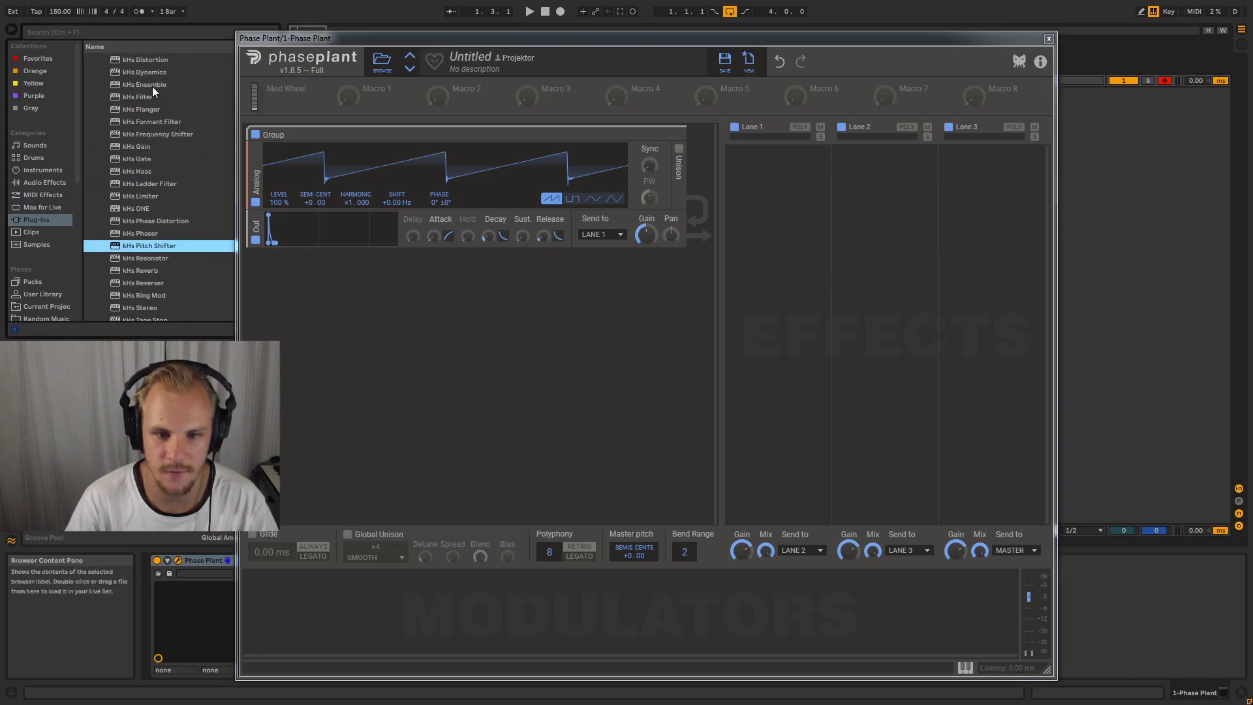
{"action": "scroll", "coordinate": [151, 118], "scroll_direction": "up", "scroll_amount": 1}
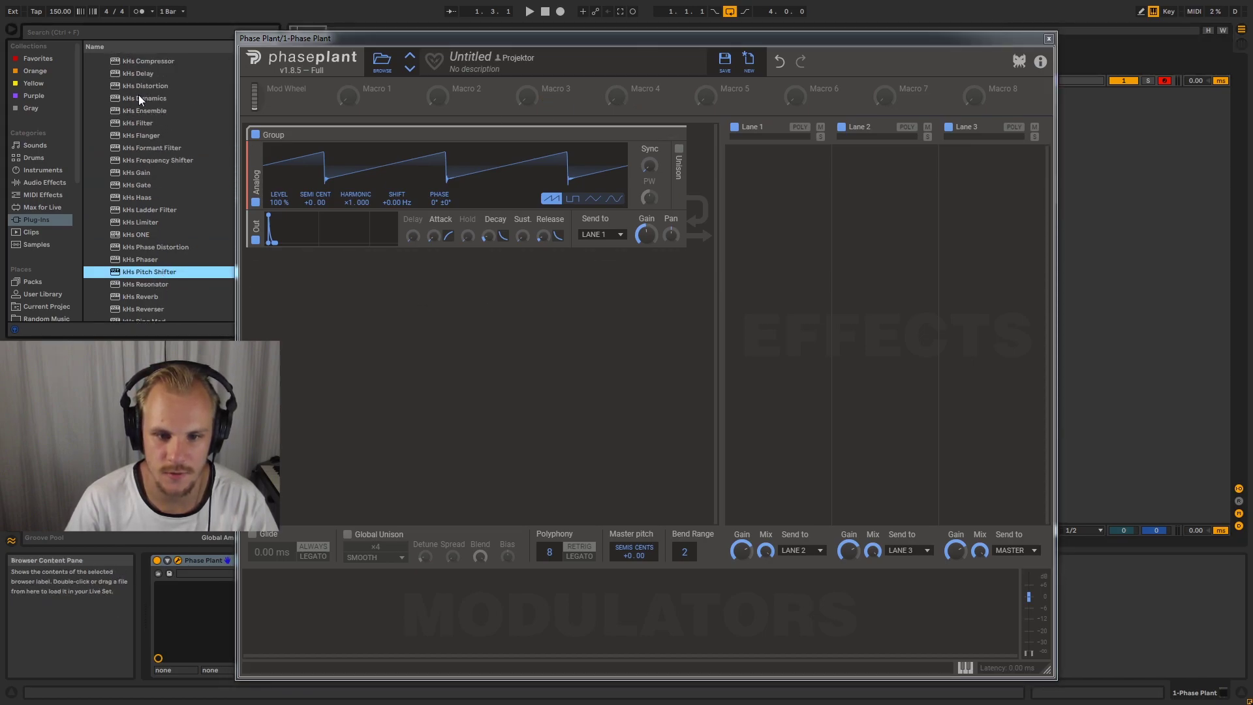
{"action": "scroll", "coordinate": [137, 111], "scroll_direction": "up", "scroll_amount": 4}
{"action": "double_click", "coordinate": [131, 107]}
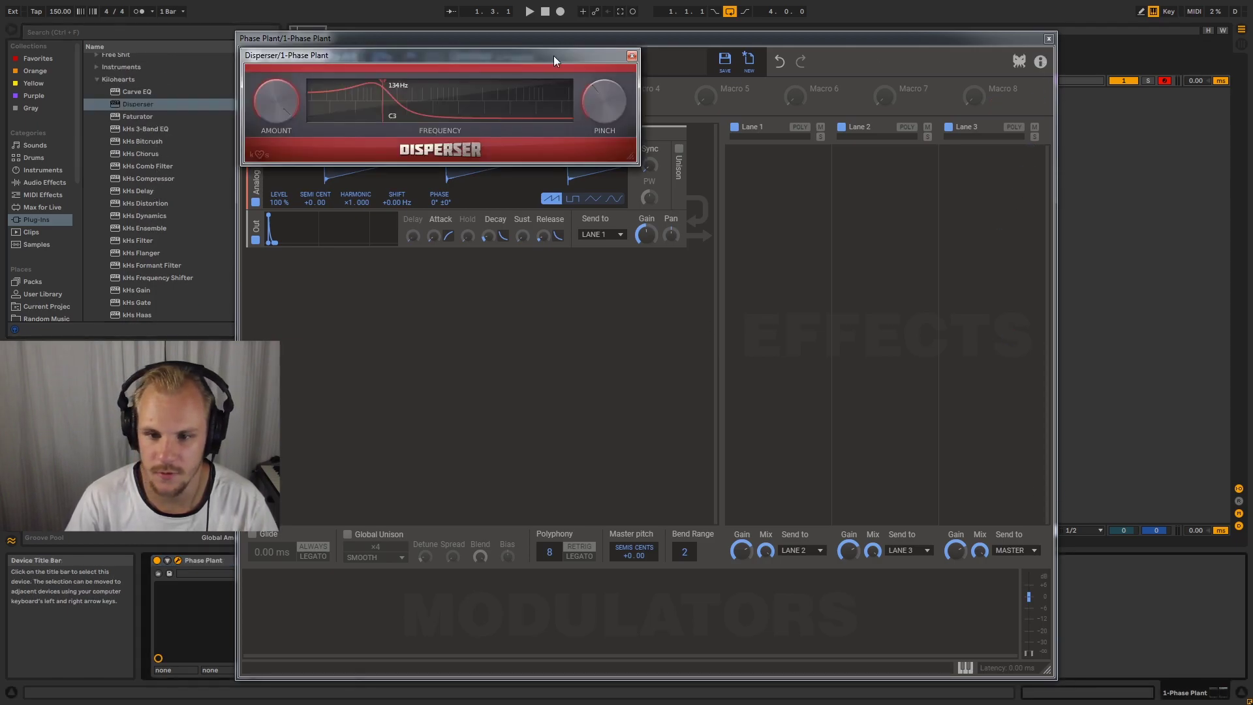
Adjust the standalone Disperser's Amount and Pinch, set its frequency to about 1.43 kHz, and close its window
{"action": "left_click_drag", "start_coordinate": [464, 55], "coordinate": [638, 217]}
{"action": "left_click_drag", "start_coordinate": [450, 264], "coordinate": [450, 238]}
{"action": "left_click_drag", "start_coordinate": [553, 268], "coordinate": [645, 269]}
{"action": "left_click_drag", "start_coordinate": [779, 264], "coordinate": [780, 286]}
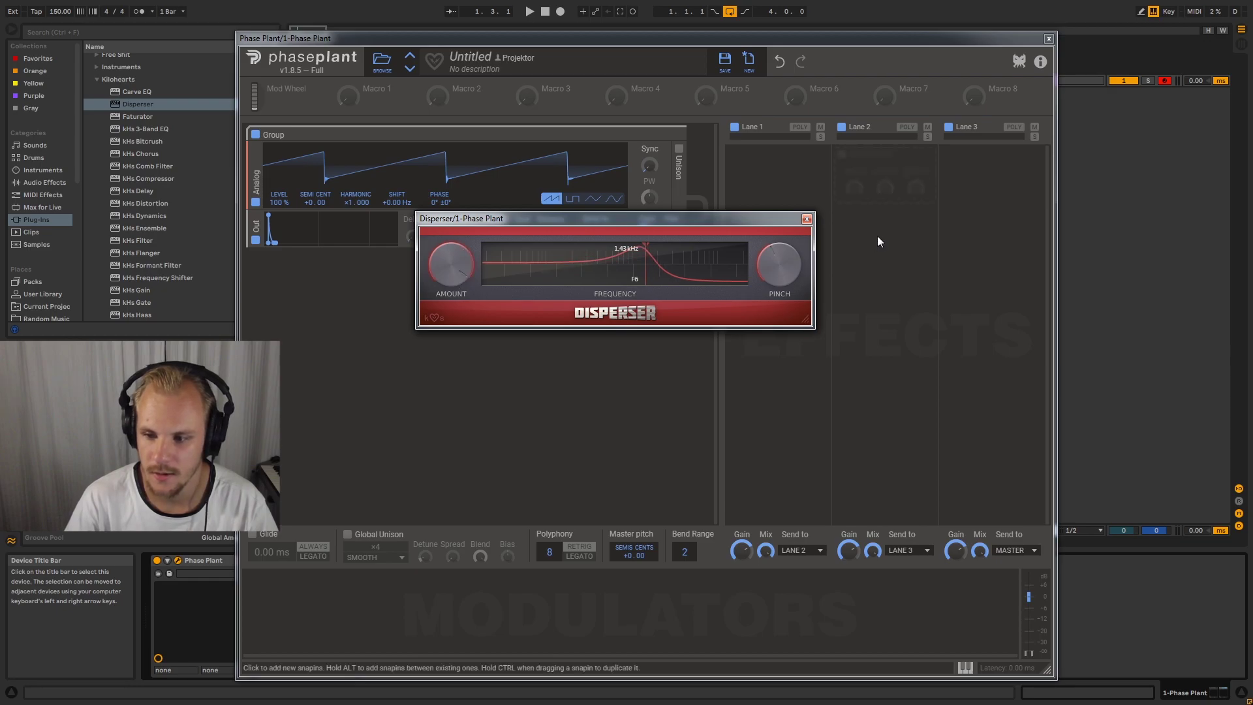
{"action": "left_click", "coordinate": [807, 218]}
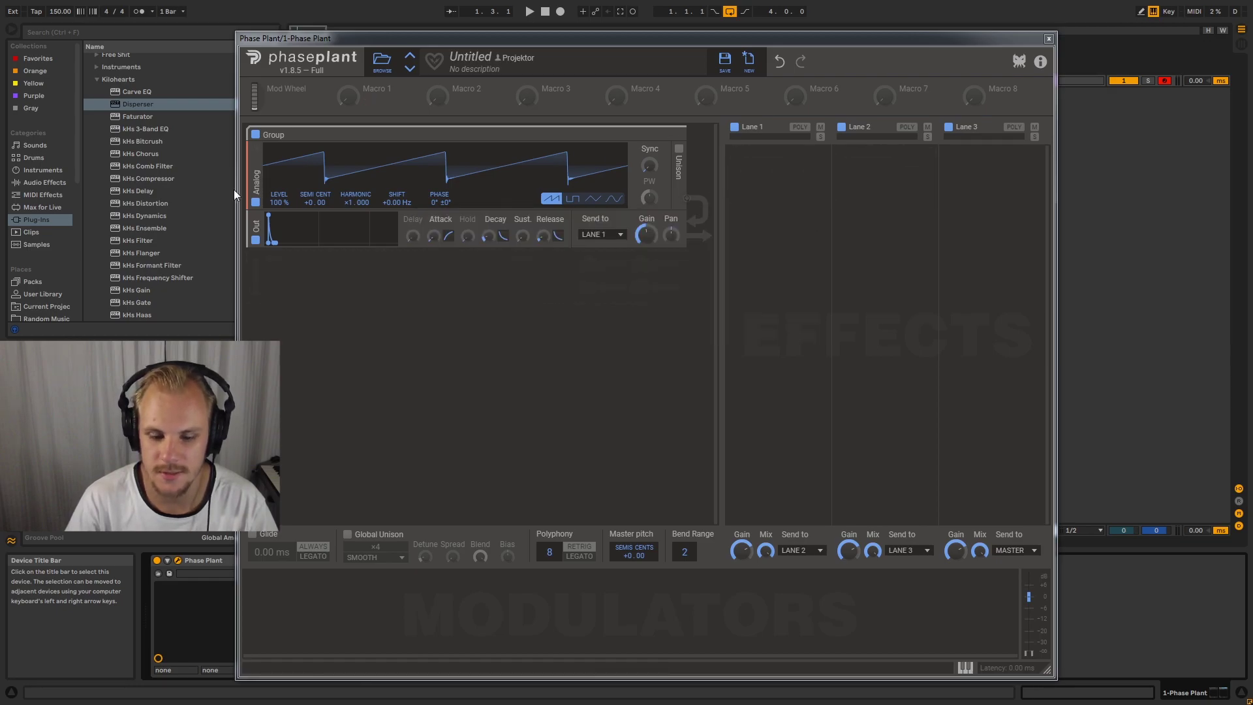
Delete the standalone Disperser from the track's device chain, moving the Phase Plant window aside to reach it
{"action": "left_click_drag", "start_coordinate": [462, 40], "coordinate": [630, 38]}
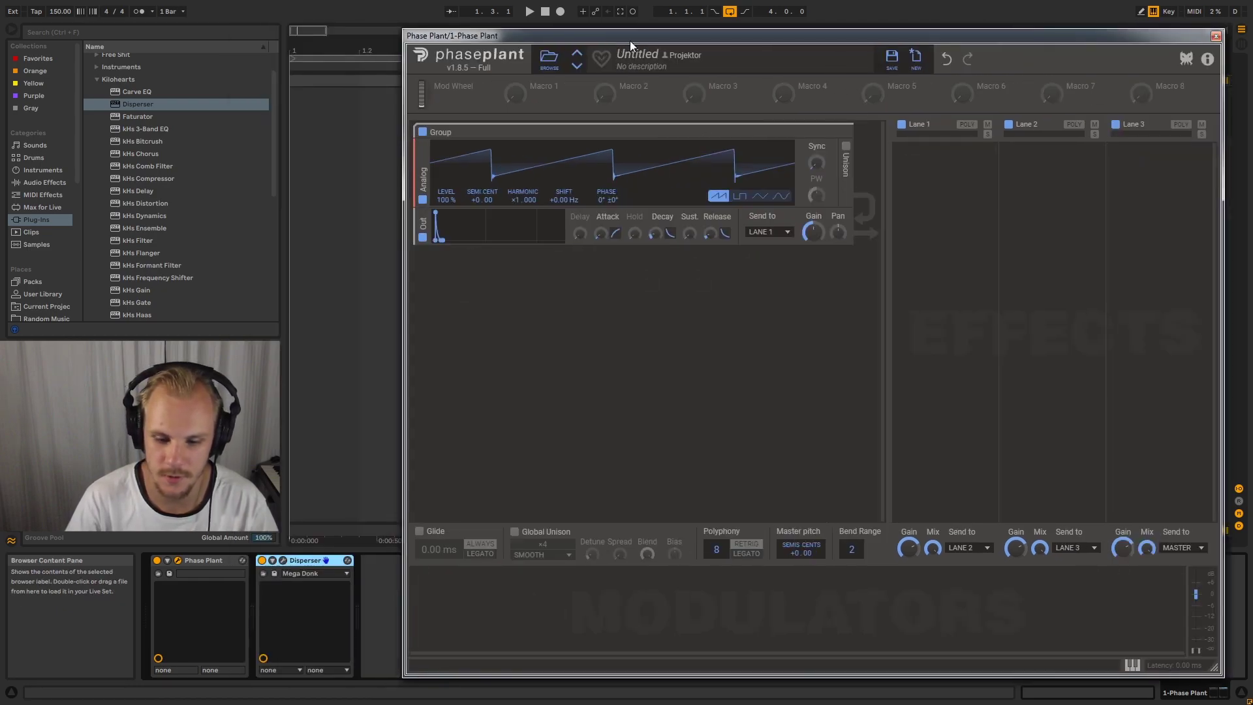
{"action": "left_click", "coordinate": [316, 561]}
{"action": "key", "text": "Delete"}
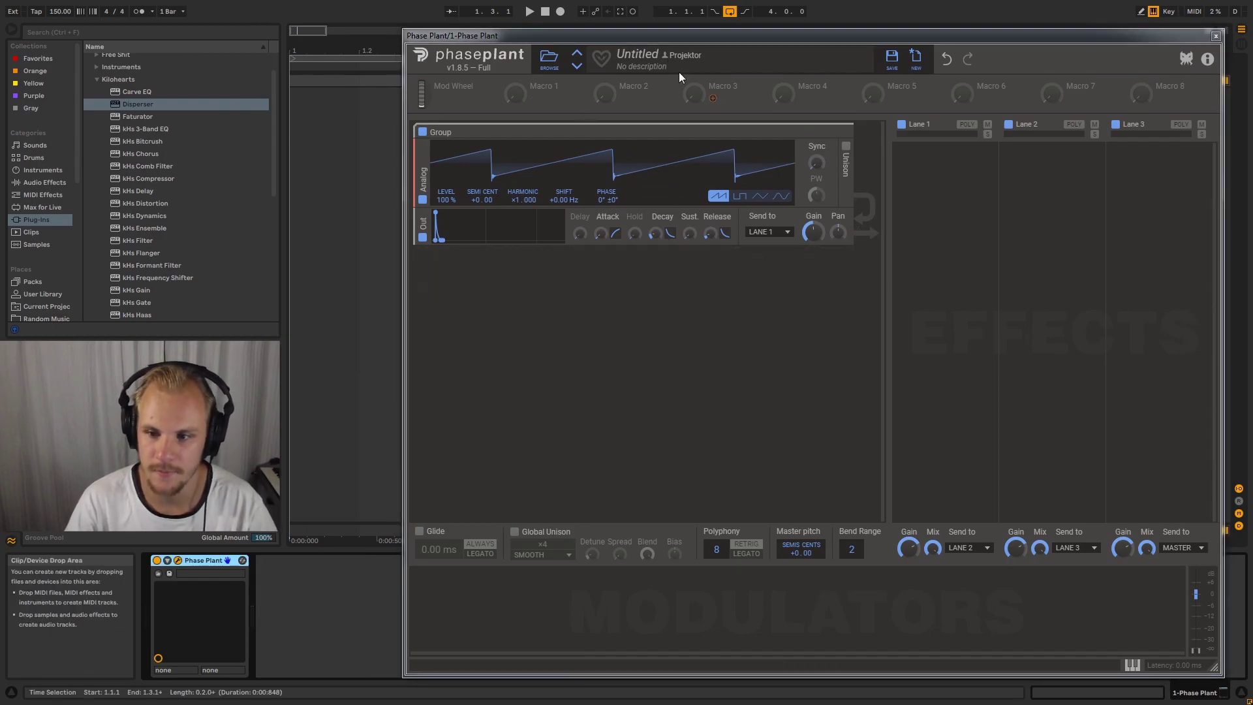
{"action": "left_click_drag", "start_coordinate": [654, 37], "coordinate": [535, 31]}
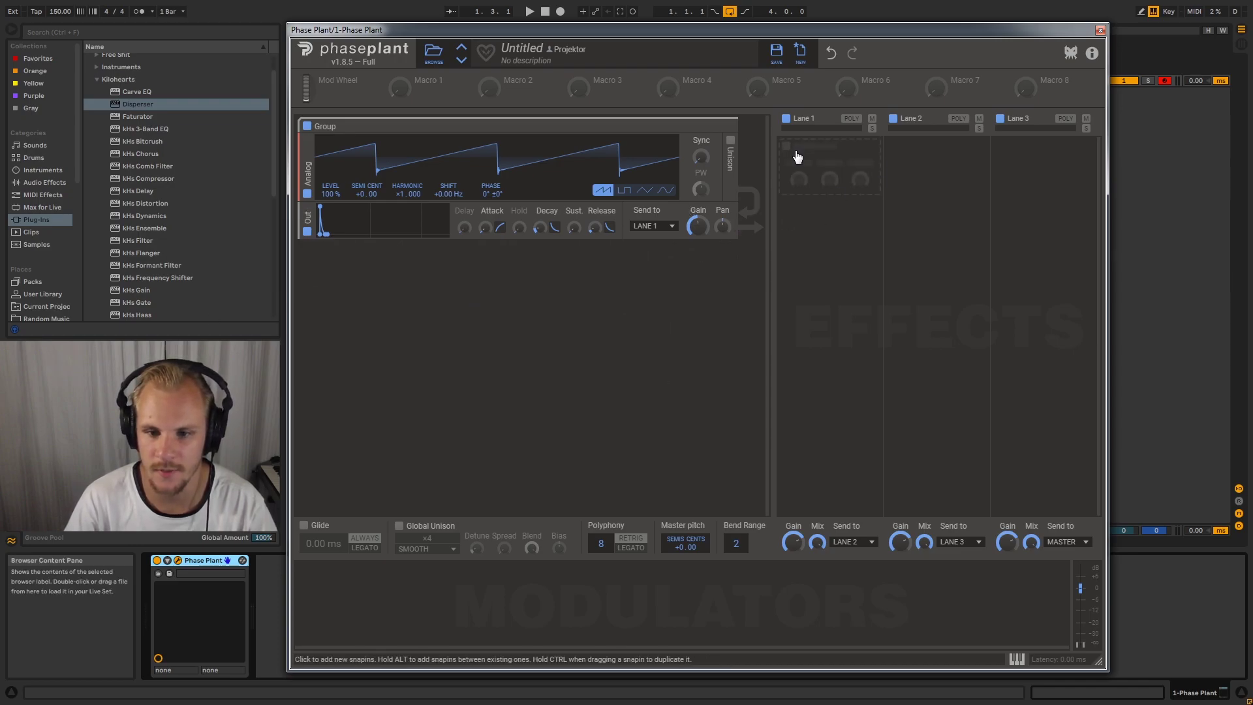
Add an Ensemble to Lane 1, adjust its Detune, and set it to 16 voices
{"action": "left_click", "coordinate": [838, 157]}
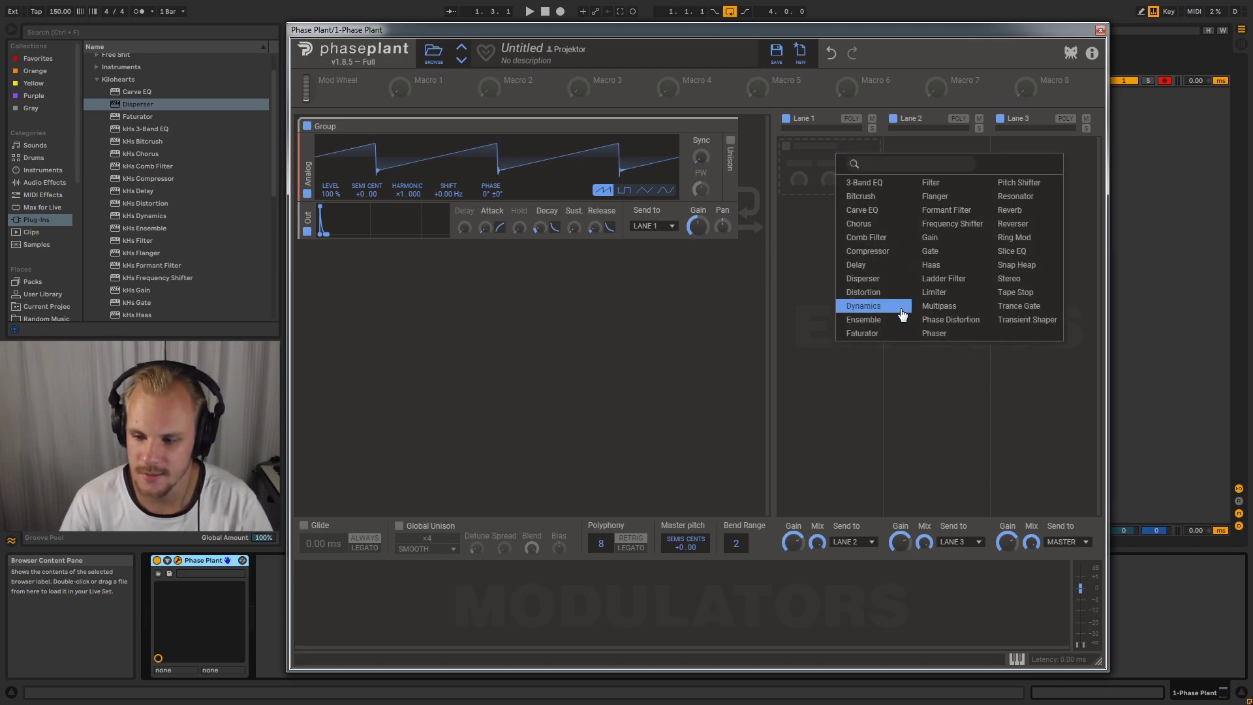
{"action": "left_click", "coordinate": [880, 321]}
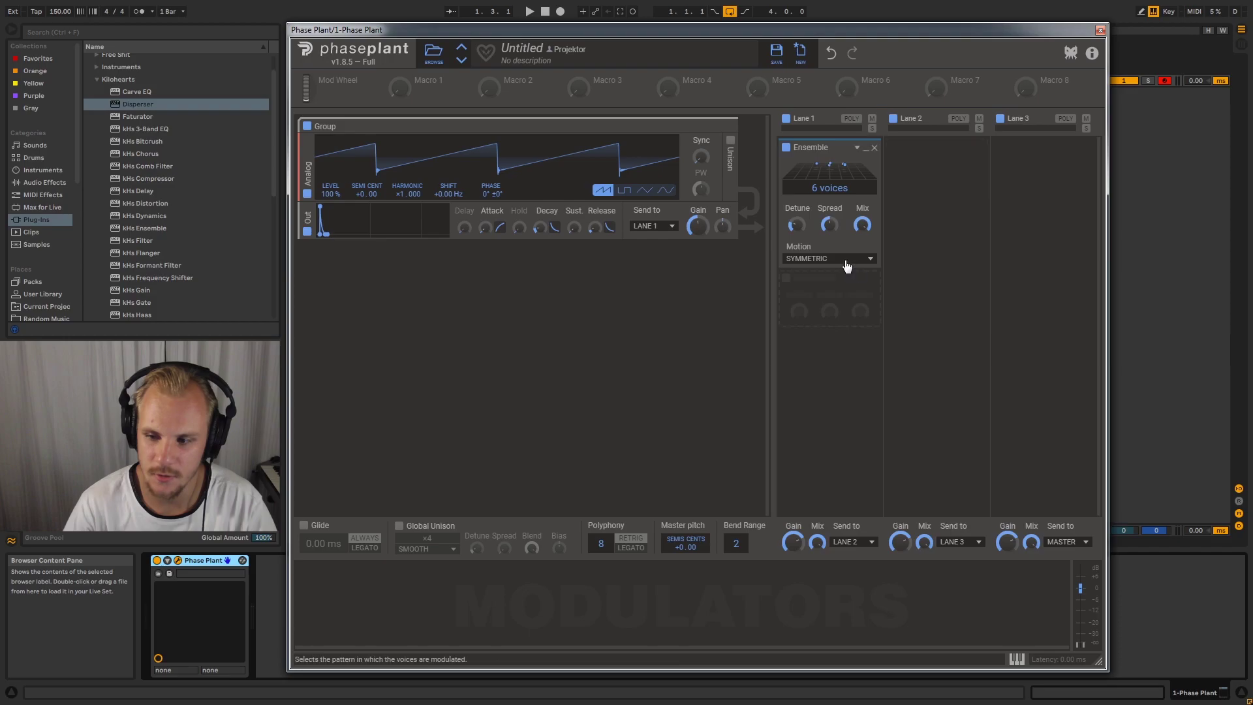
{"action": "mouse_move", "coordinate": [796, 228]}
{"action": "left_mouse_down"}
{"action": "mouse_move", "coordinate": [796, 213]}
{"action": "mouse_move", "coordinate": [797, 224]}
{"action": "left_mouse_up"}
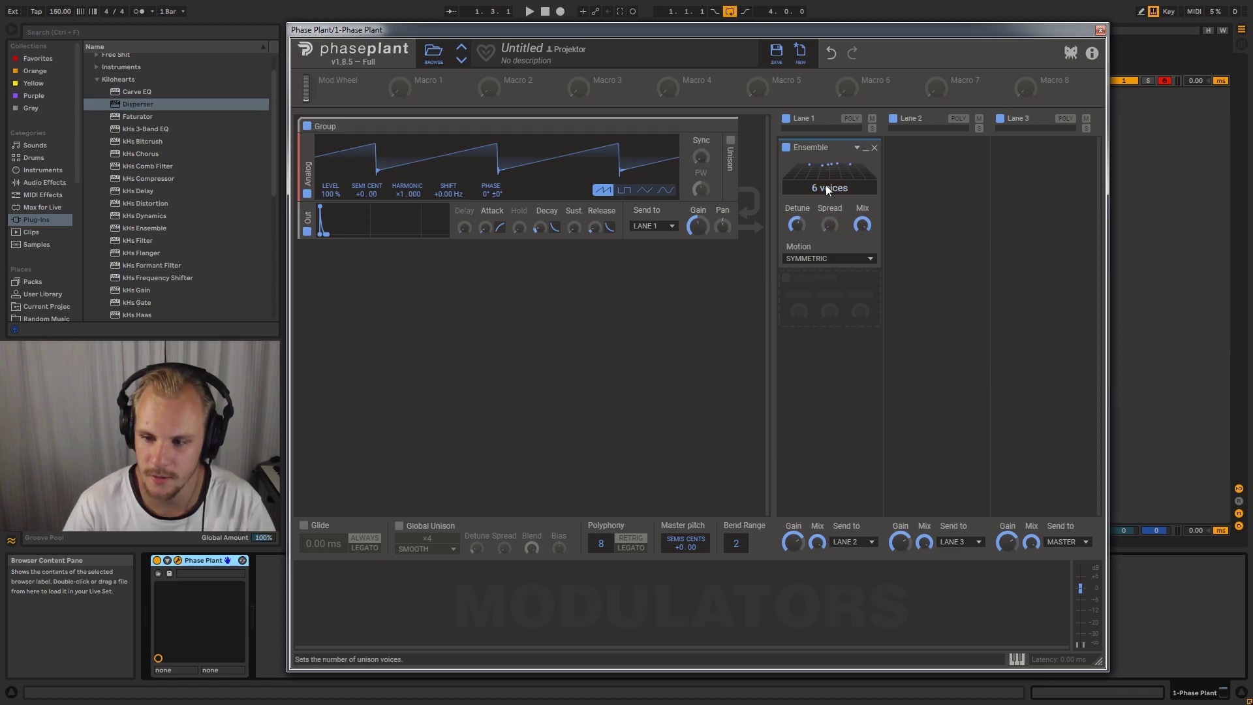
{"action": "left_click_drag", "start_coordinate": [829, 187], "coordinate": [829, 156]}
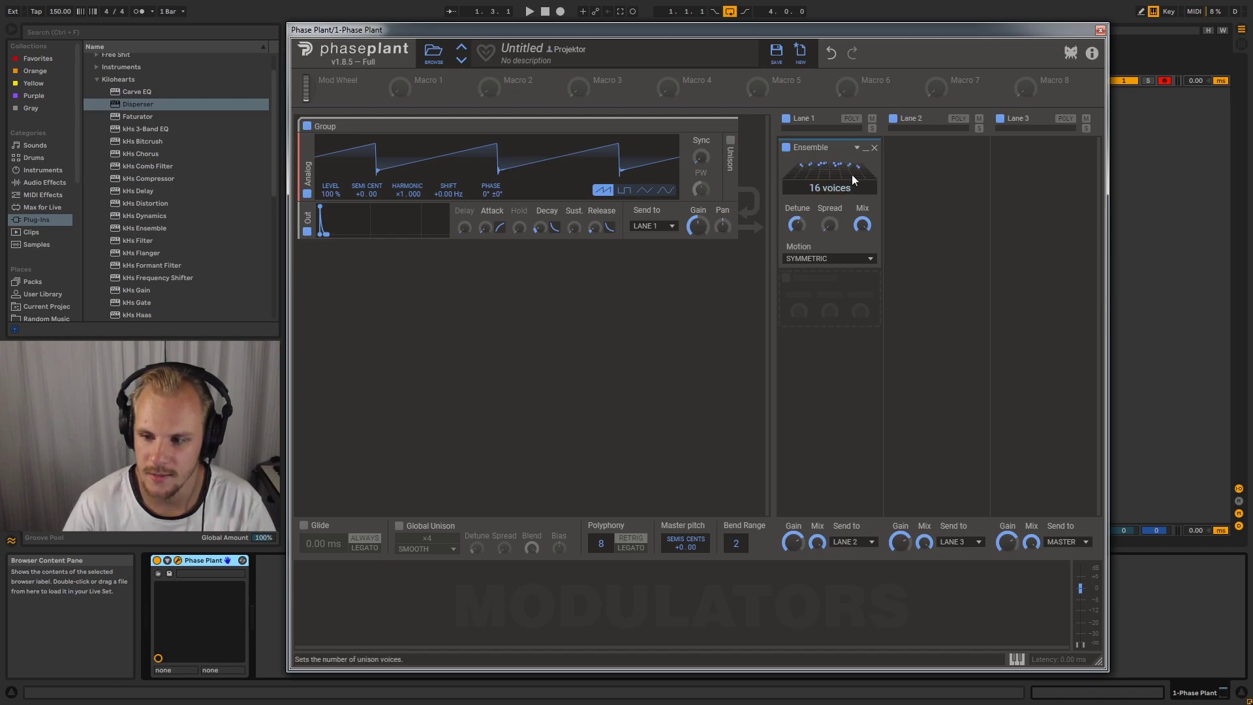
Try the Sine motion pattern on the Ensemble and switch it to Random
{"action": "left_click", "coordinate": [821, 259]}
{"action": "left_click", "coordinate": [806, 260]}
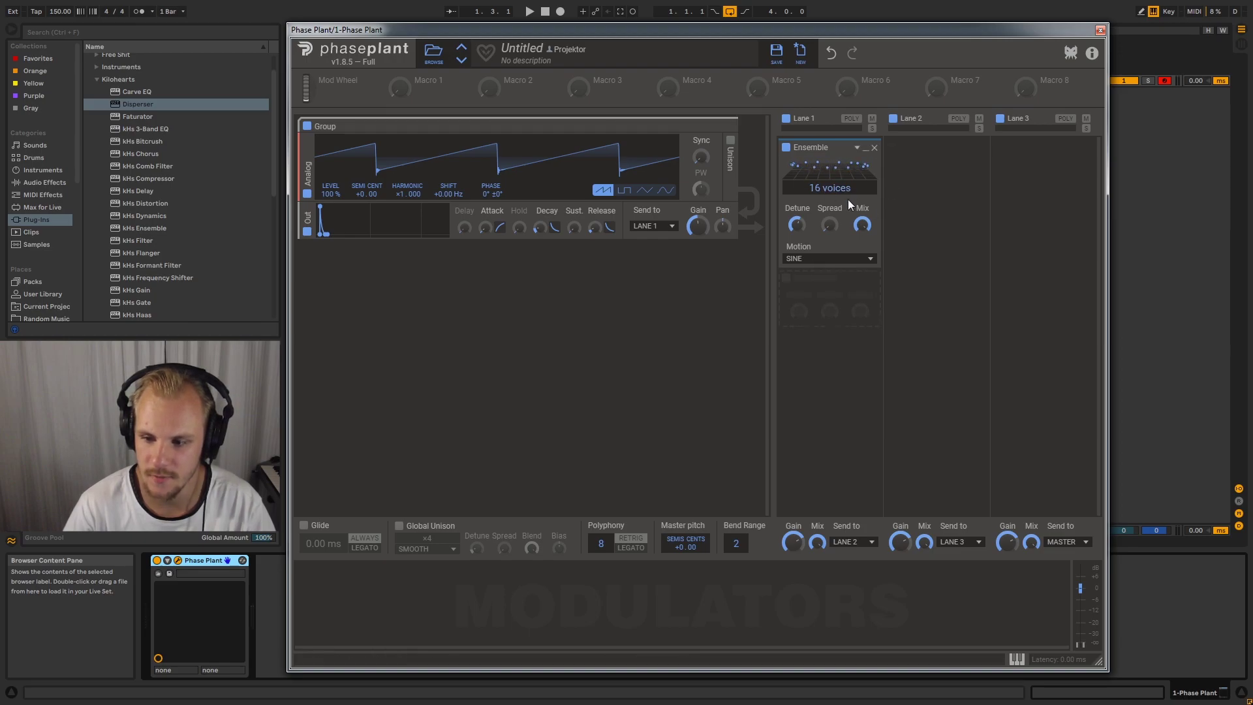
{"action": "left_click", "coordinate": [811, 258]}
{"action": "left_click", "coordinate": [808, 242]}
Raise the Ensemble's Spread to 100% and increase its Detune, with the output envelope's Sustain turned back up to full
{"action": "left_click_drag", "start_coordinate": [861, 234], "coordinate": [830, 156]}
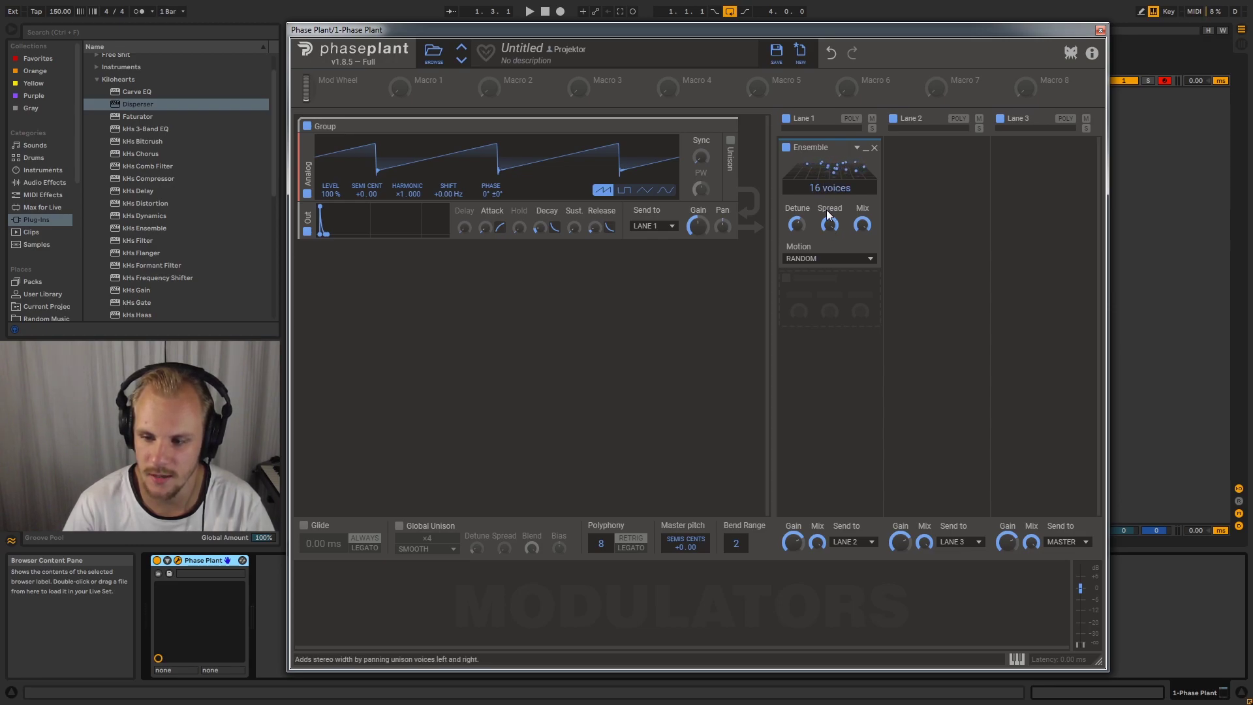
{"action": "mouse_move", "coordinate": [826, 226]}
{"action": "left_mouse_down"}
{"action": "mouse_move", "coordinate": [826, 274]}
{"action": "mouse_move", "coordinate": [826, 218]}
{"action": "left_mouse_up"}
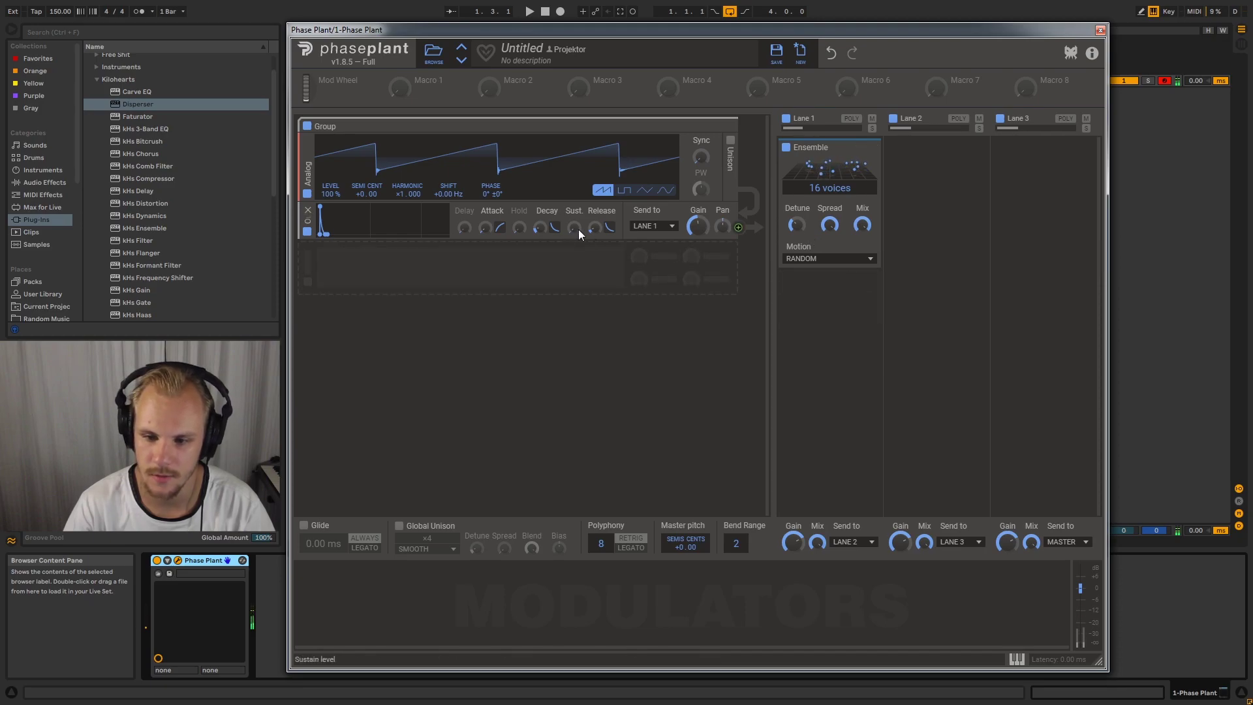
{"action": "left_click_drag", "start_coordinate": [570, 229], "coordinate": [571, 131]}
{"action": "left_click_drag", "start_coordinate": [796, 231], "coordinate": [795, 184]}
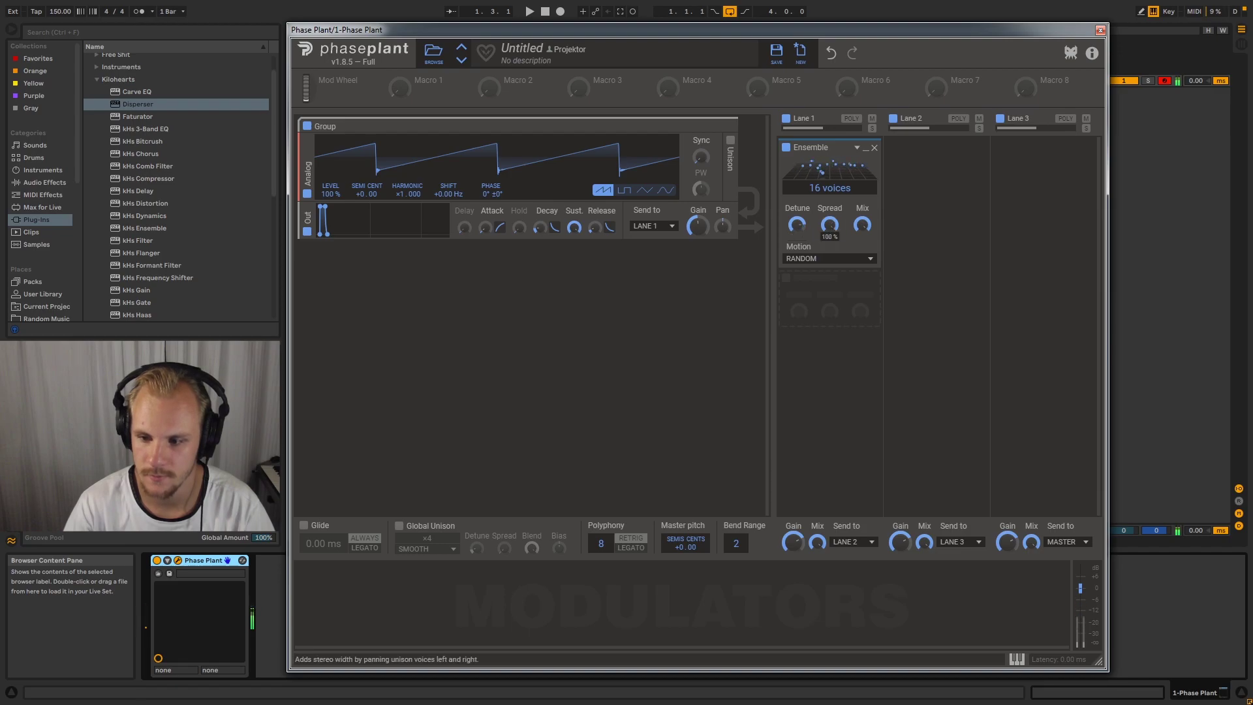
Adjust the Ensemble's Mix and compare its Motion patterns, ending on Sine
{"action": "left_click_drag", "start_coordinate": [863, 225], "coordinate": [863, 240]}
{"action": "left_click", "coordinate": [805, 259]}
{"action": "left_click", "coordinate": [807, 274]}
{"action": "left_click", "coordinate": [807, 261]}
{"action": "left_click", "coordinate": [812, 263]}
{"action": "left_click", "coordinate": [808, 258]}
{"action": "left_click", "coordinate": [808, 260]}
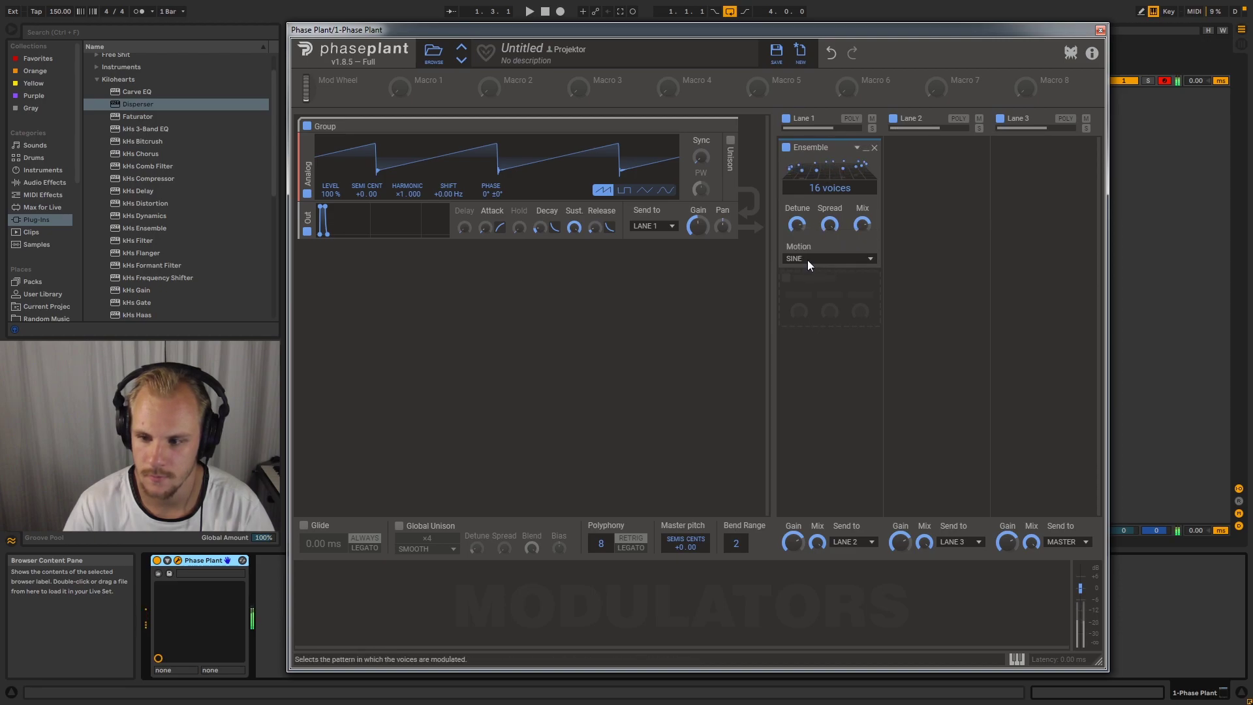
Replace the Ensemble in Lane 1 with a Faturator
{"action": "left_click", "coordinate": [875, 149]}
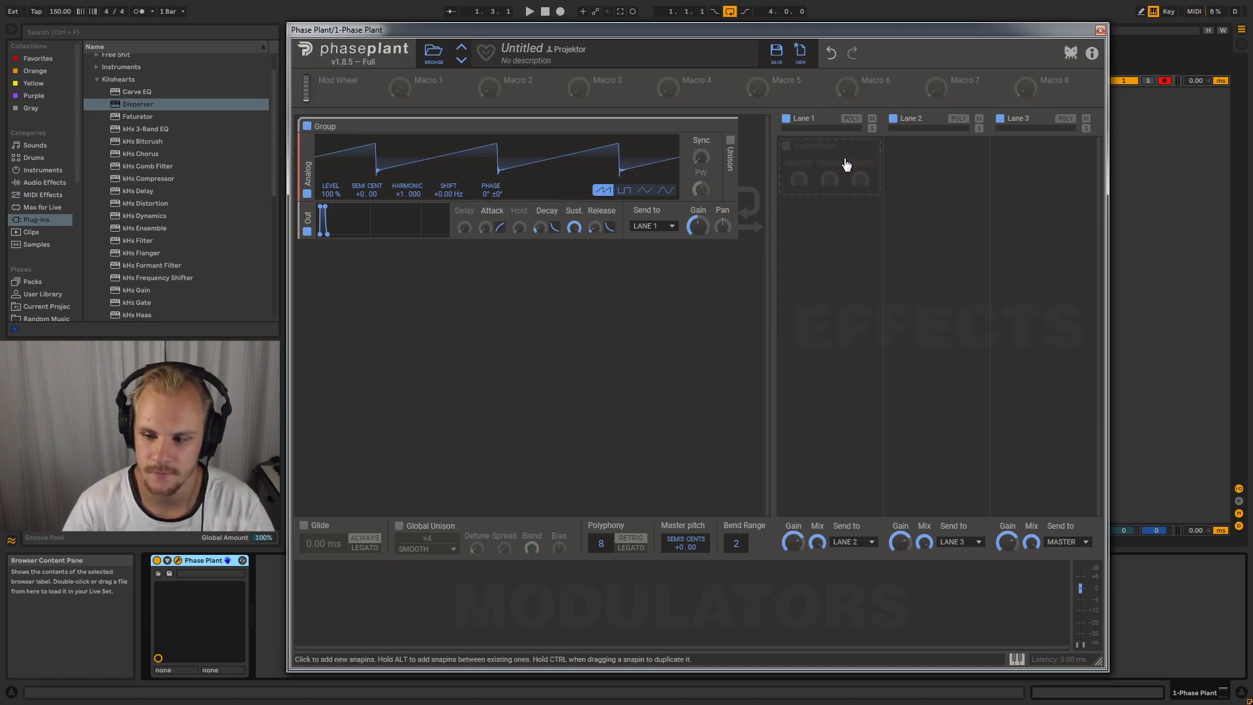
{"action": "left_click", "coordinate": [843, 163]}
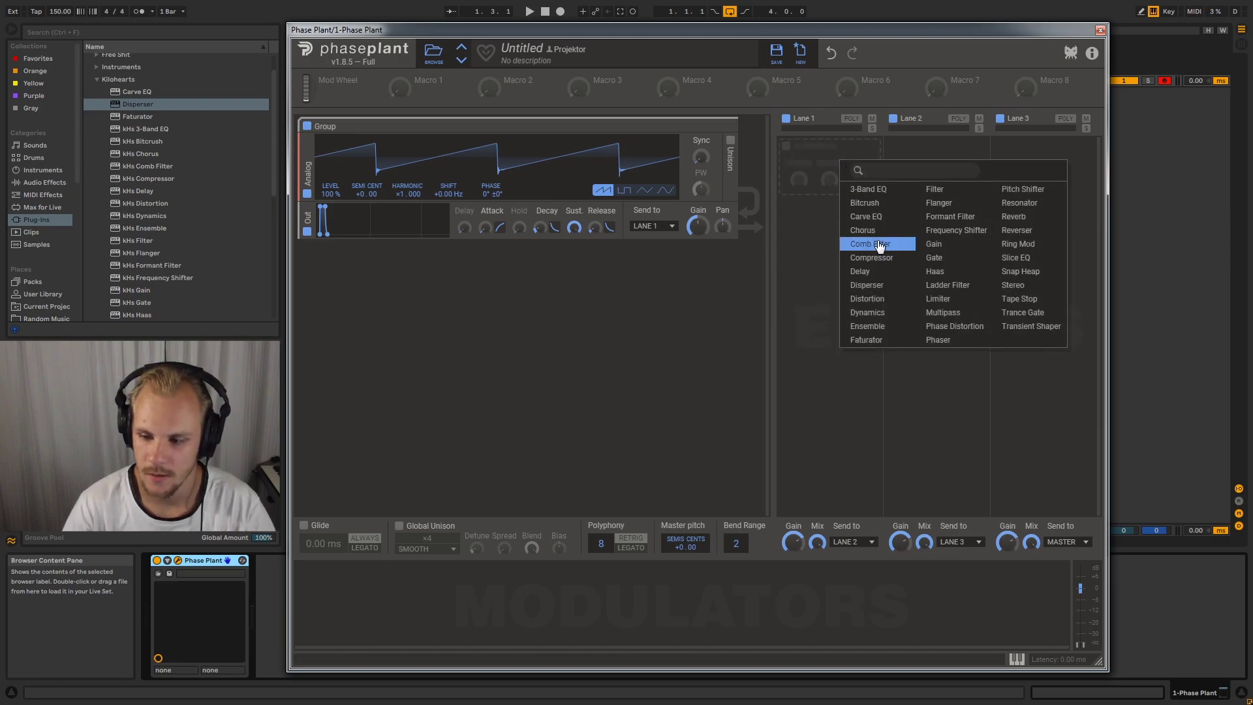
{"action": "left_click", "coordinate": [863, 340]}
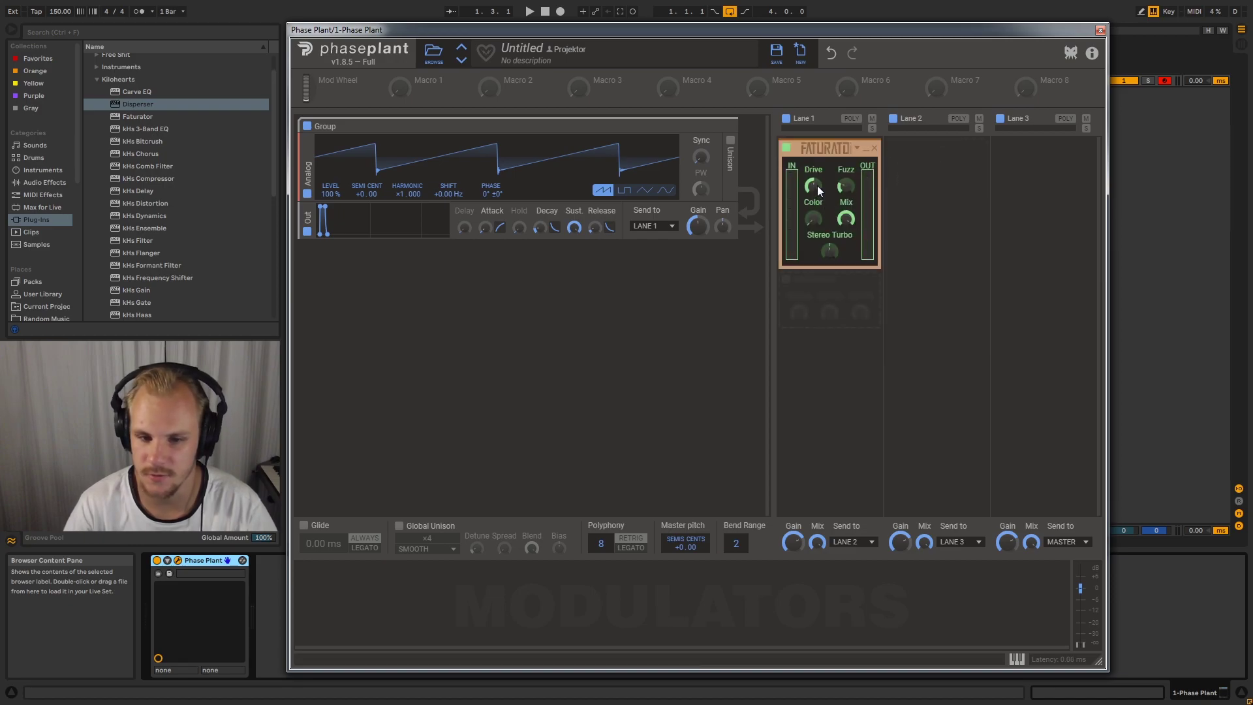
Load the standalone Faturator after Phase Plant to view its full interface, and delete it from the device chain
{"action": "left_click_drag", "start_coordinate": [138, 116], "coordinate": [268, 620]}
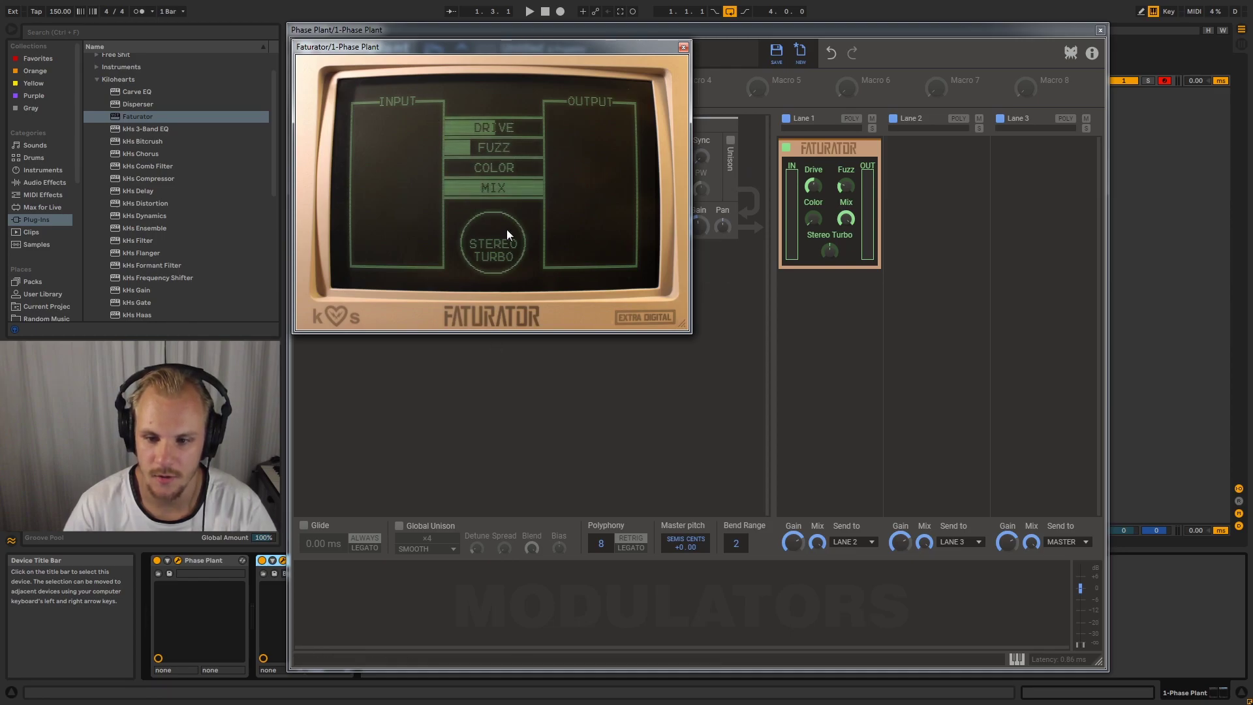
{"action": "left_click", "coordinate": [683, 48]}
{"action": "left_click_drag", "start_coordinate": [579, 30], "coordinate": [651, 30]}
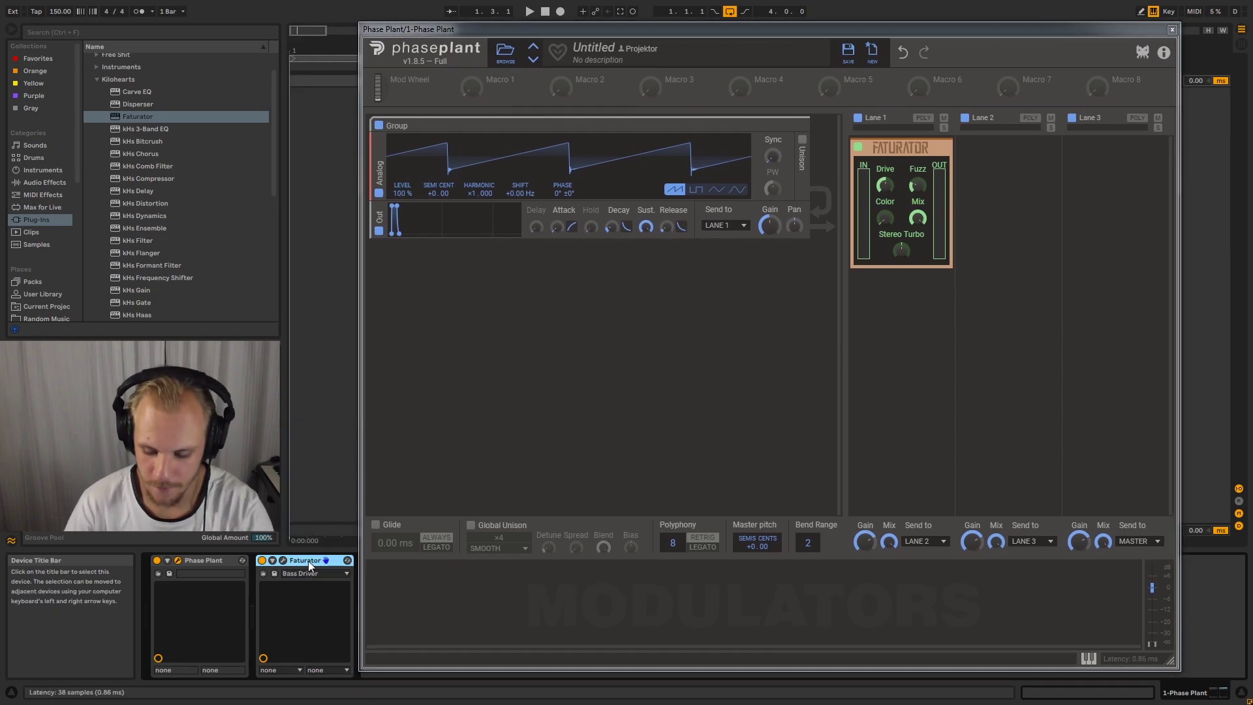
{"action": "key", "text": "Delete"}
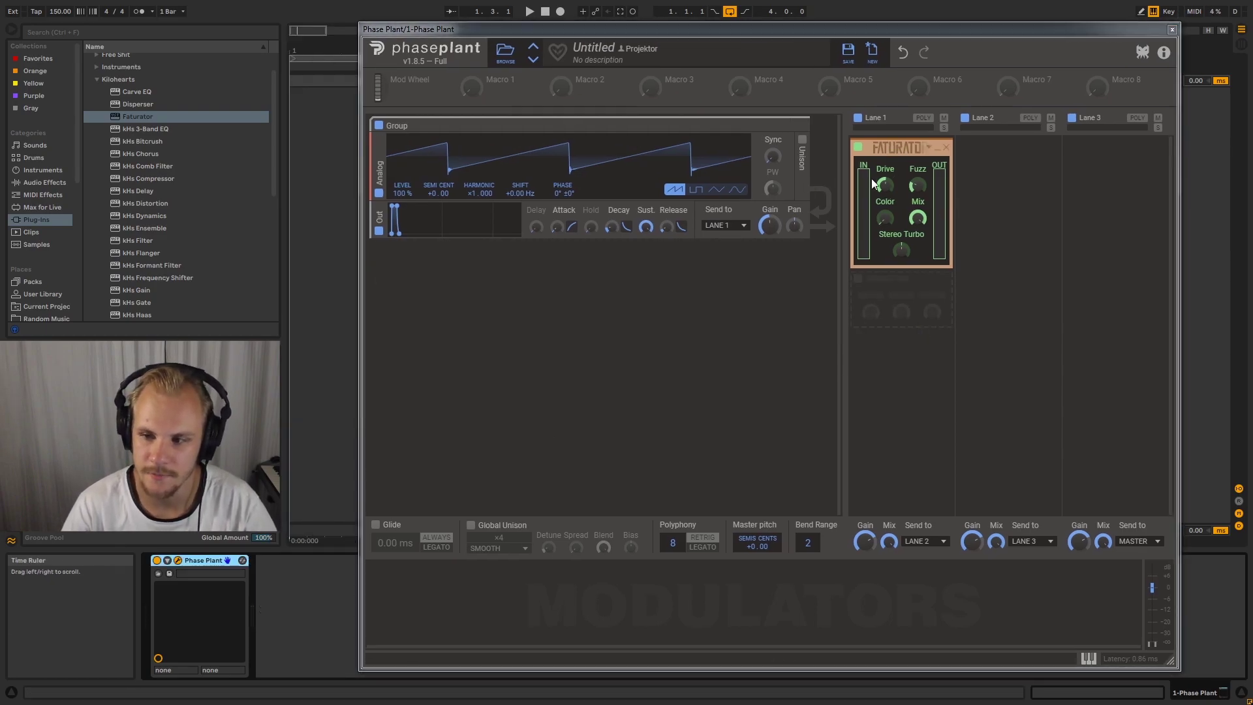
Adjust the Faturator's Drive, Fuzz, Color and Stereo Turbo in Lane 1, with the Phase Plant window moved back into place
{"action": "left_click_drag", "start_coordinate": [748, 30], "coordinate": [681, 28]}
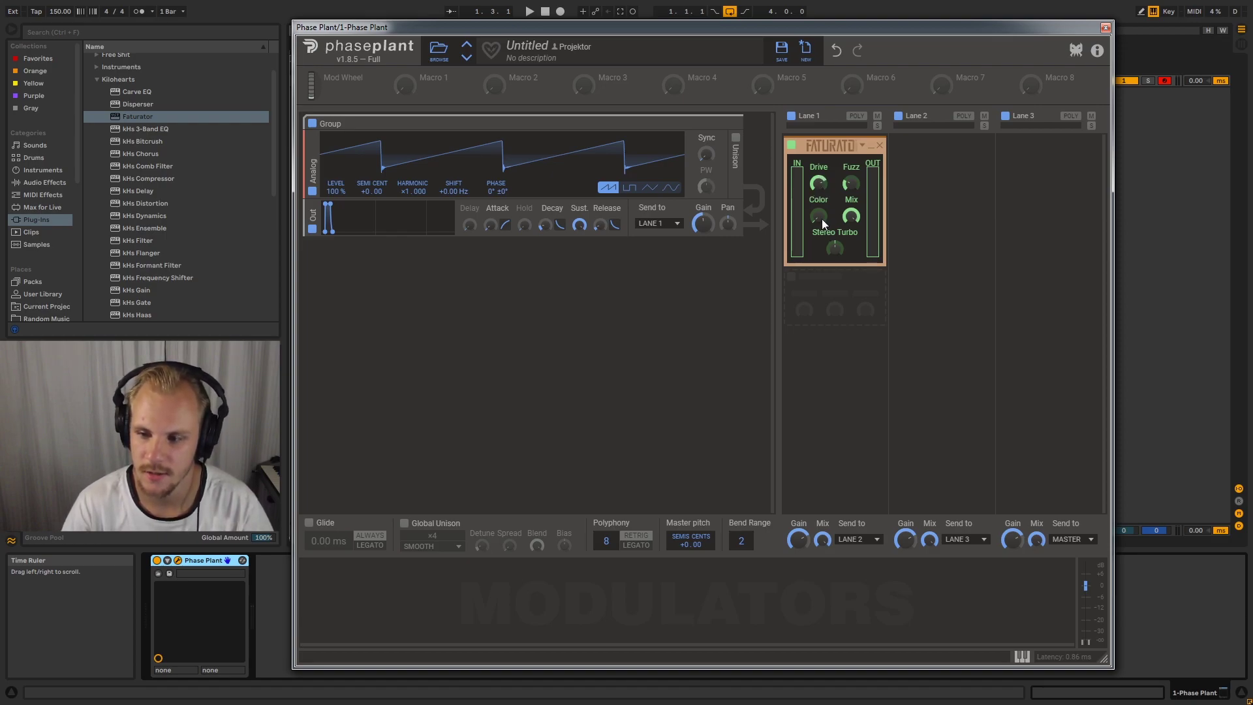
{"action": "left_click_drag", "start_coordinate": [851, 184], "coordinate": [819, 191]}
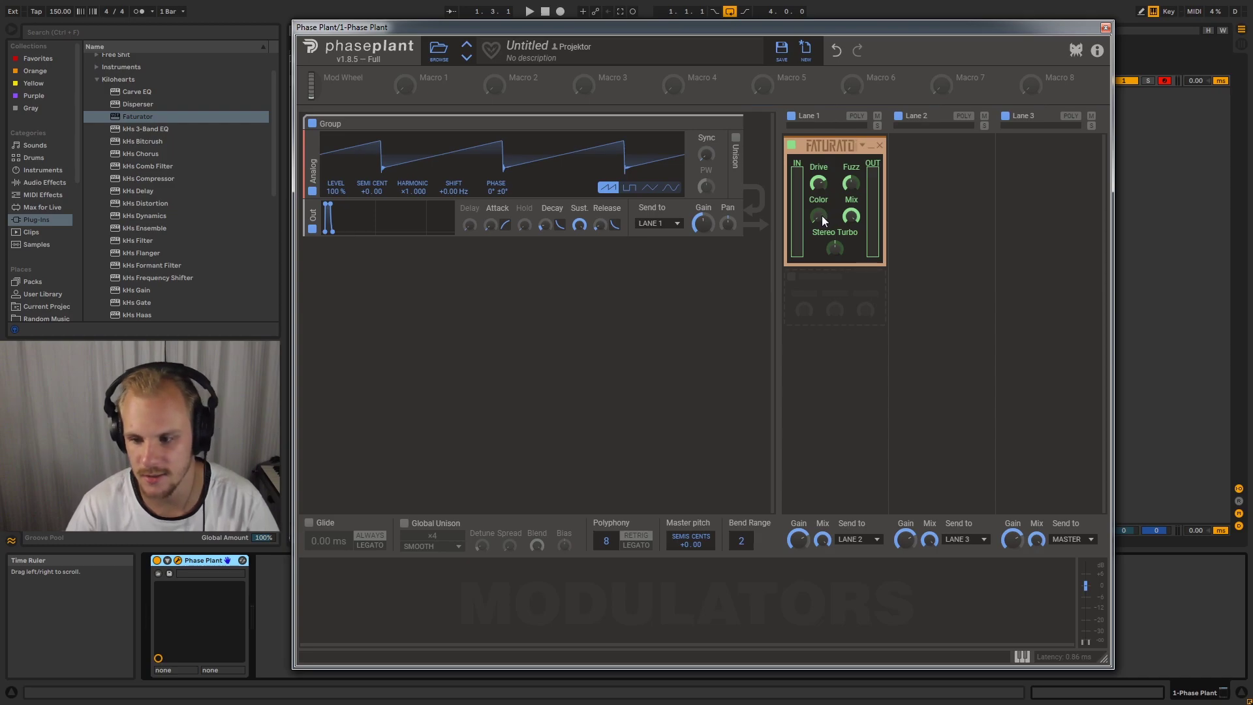
{"action": "left_click_drag", "start_coordinate": [818, 216], "coordinate": [835, 256]}
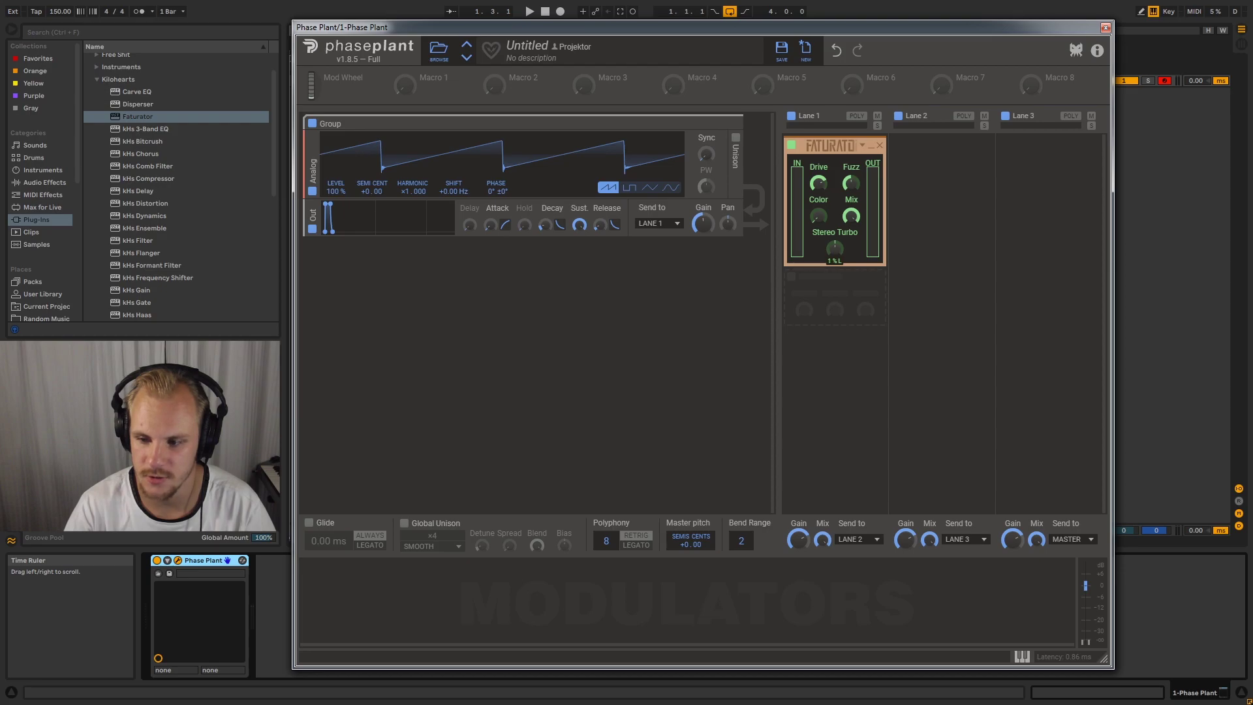
Replace the Faturator in Lane 1 with a Haas effect
{"action": "left_click", "coordinate": [880, 147]}
{"action": "left_click", "coordinate": [853, 158]}
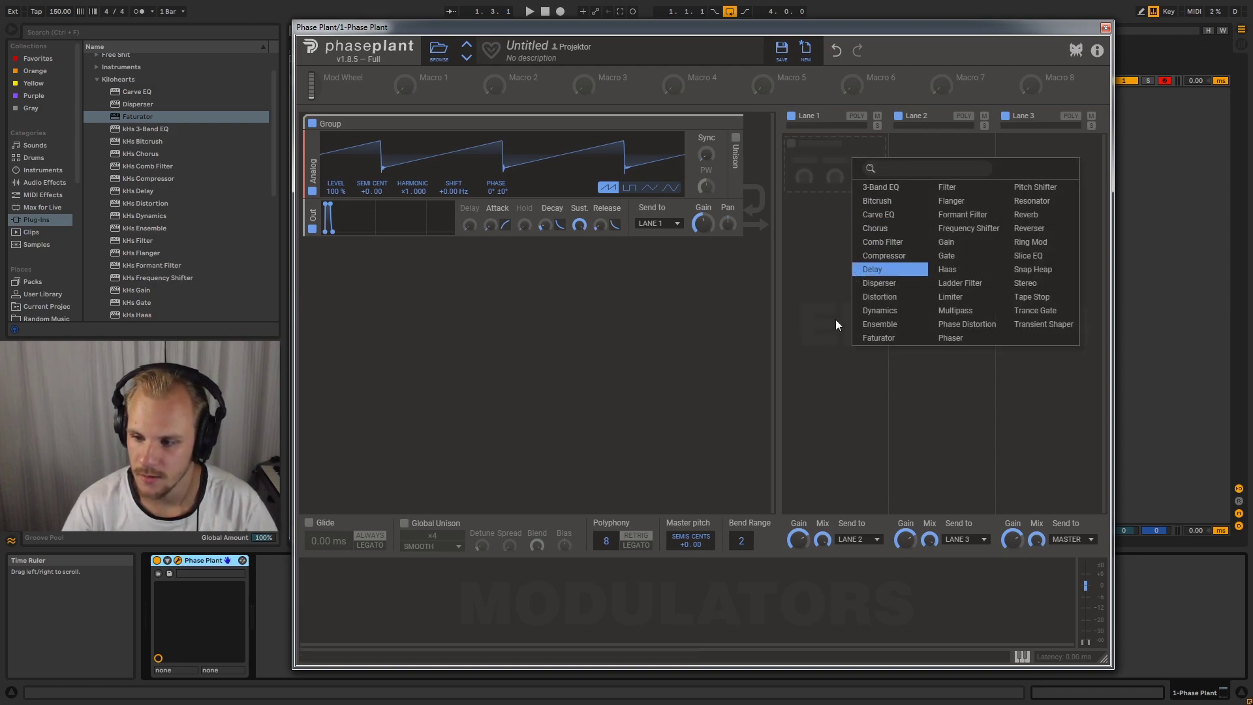
{"action": "left_click", "coordinate": [981, 271]}
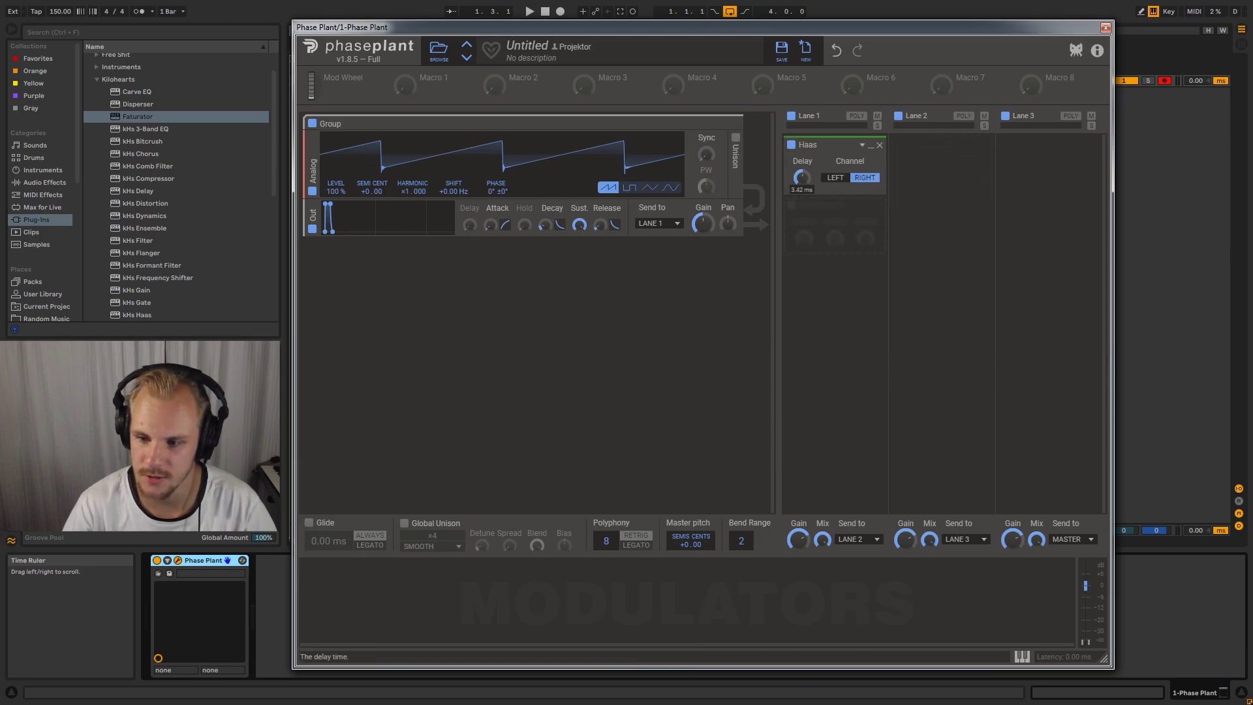
Adjust the Haas Delay and try the Left channel before switching back to Right
{"action": "left_click_drag", "start_coordinate": [802, 178], "coordinate": [802, 187]}
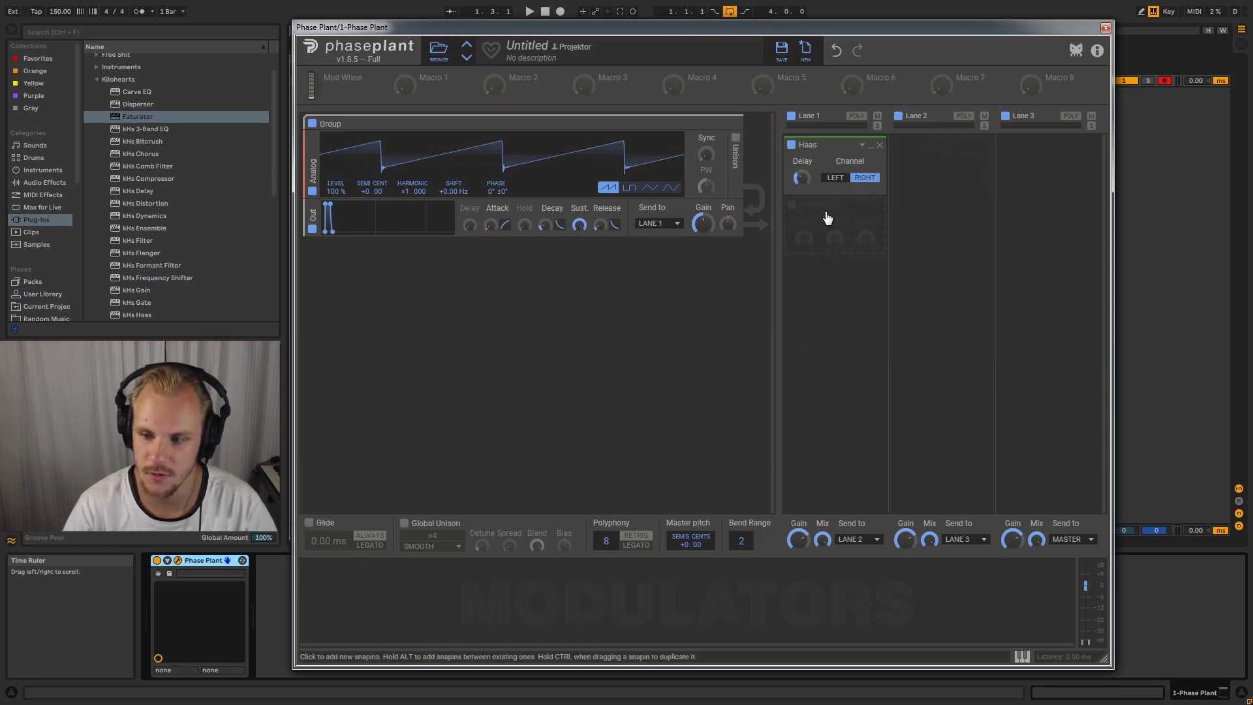
{"action": "left_click", "coordinate": [838, 179]}
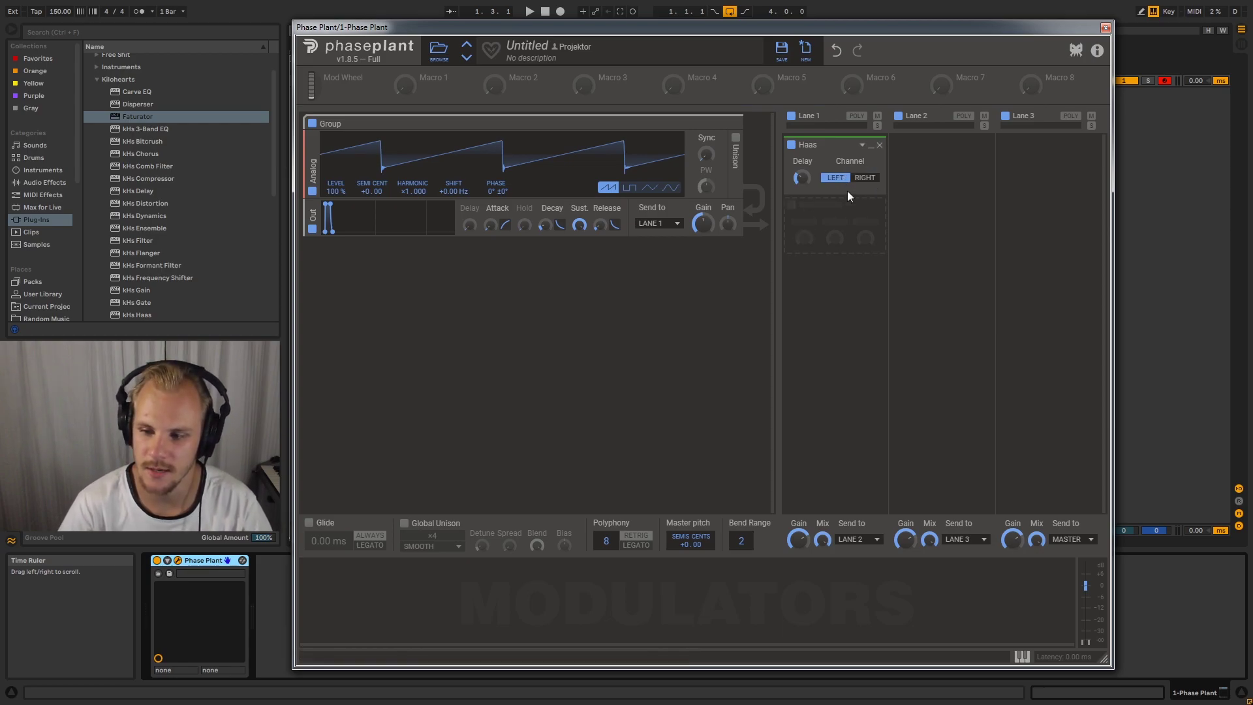
{"action": "left_click", "coordinate": [865, 180]}
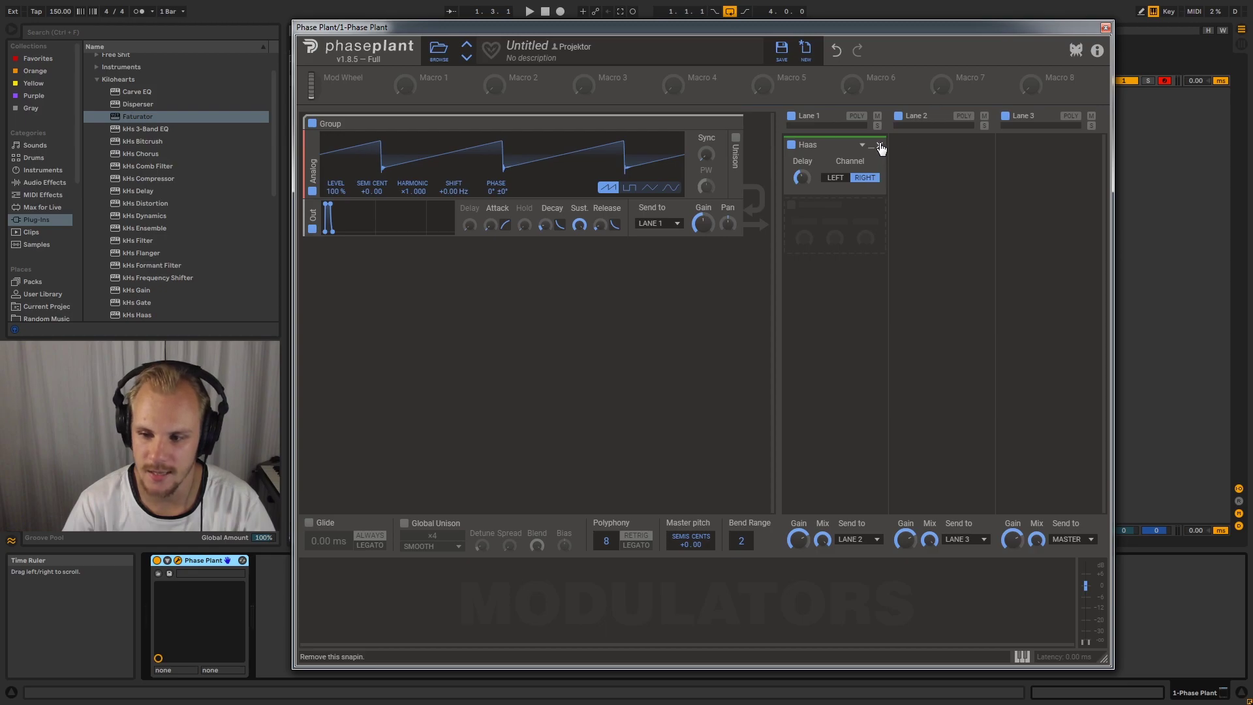
Replace the Haas in Lane 1 with a Ladder Filter and sweep its Cutoff
{"action": "left_click", "coordinate": [881, 149]}
{"action": "left_click", "coordinate": [839, 163]}
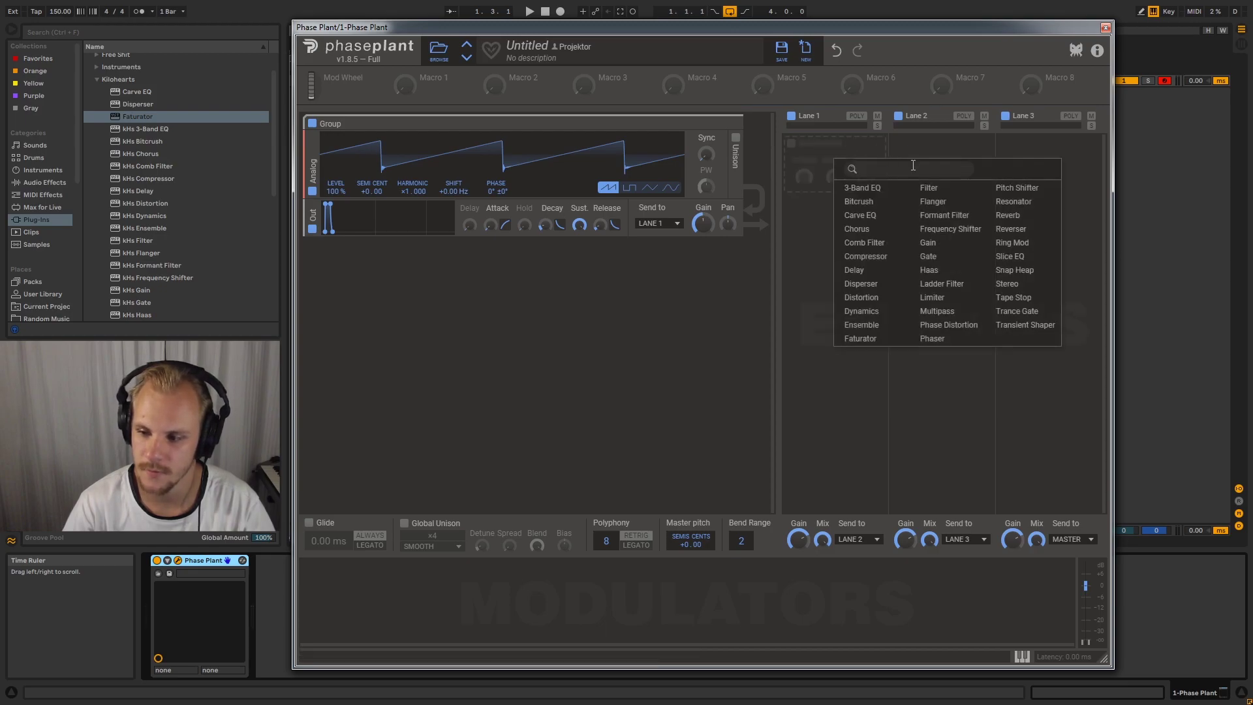
{"action": "left_click", "coordinate": [947, 287]}
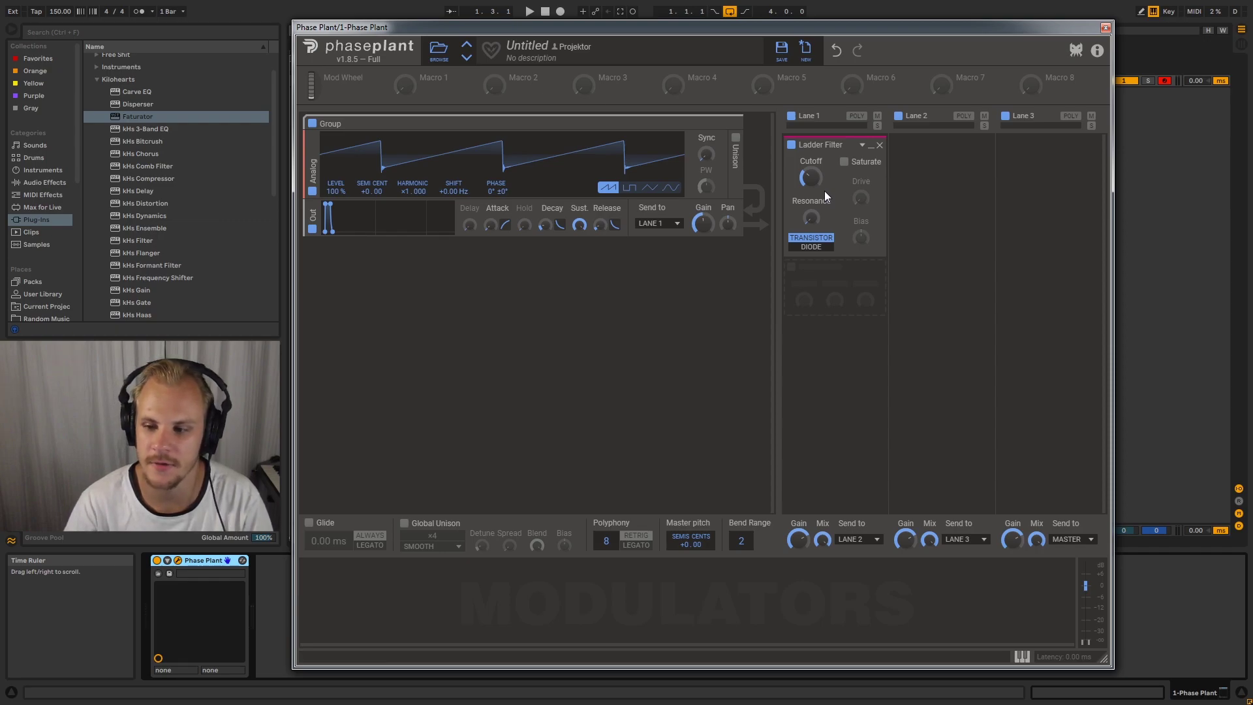
{"action": "left_click_drag", "start_coordinate": [811, 177], "coordinate": [810, 181]}
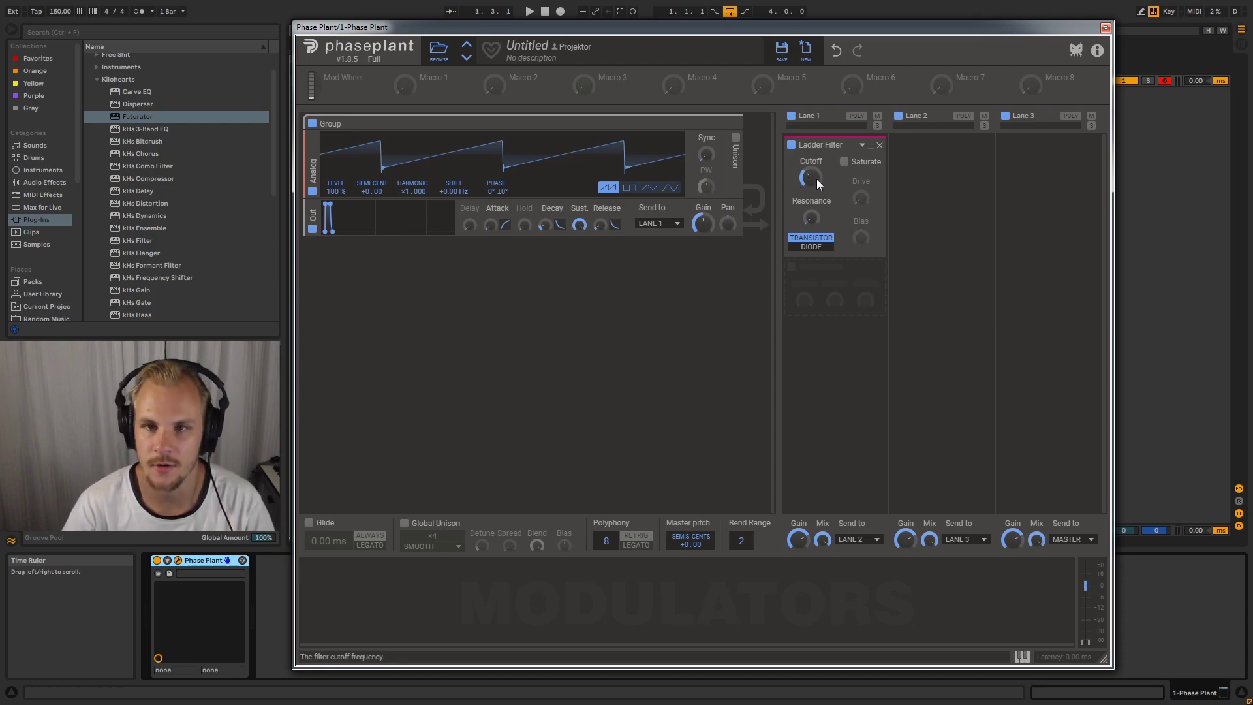
Enable Saturate on the Ladder Filter, set its model to Diode, and adjust its Resonance, Drive and Bias
{"action": "left_click", "coordinate": [845, 163]}
{"action": "mouse_move", "coordinate": [818, 216]}
{"action": "left_mouse_down"}
{"action": "mouse_move", "coordinate": [825, 163]}
{"action": "mouse_move", "coordinate": [812, 215]}
{"action": "left_mouse_up"}
{"action": "left_click", "coordinate": [812, 248]}
{"action": "left_click", "coordinate": [817, 240]}
{"action": "left_click", "coordinate": [815, 246]}
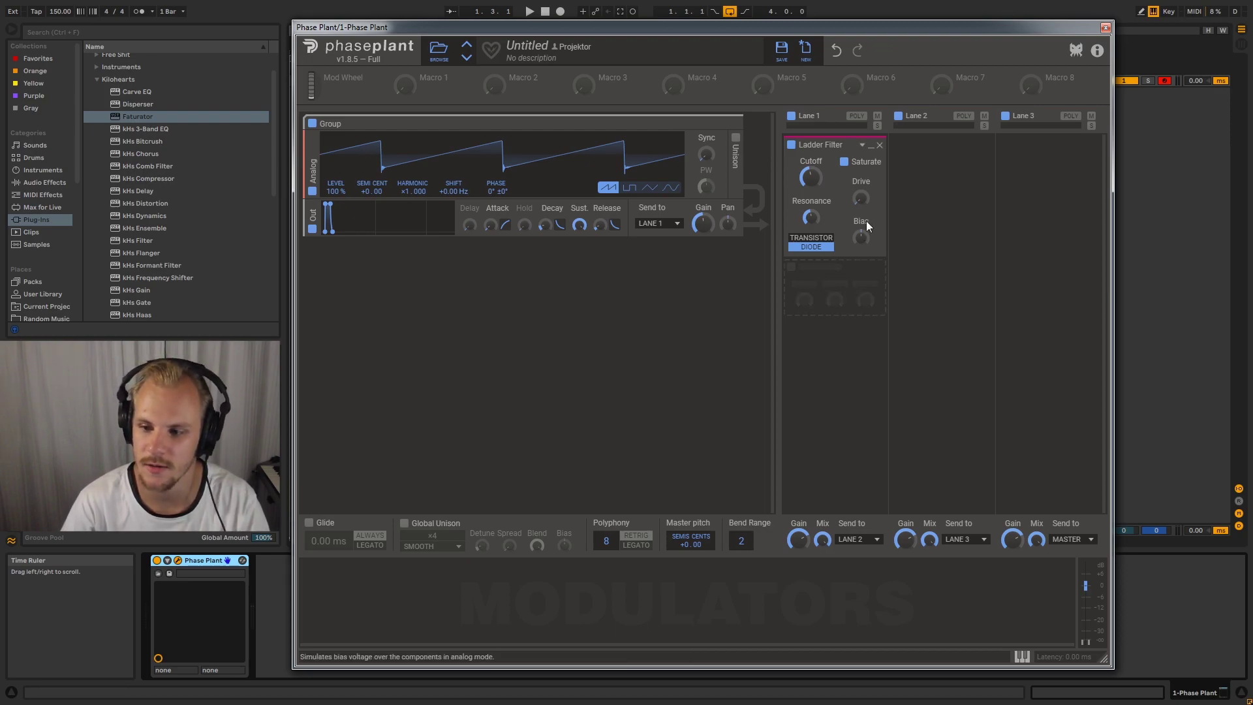
{"action": "left_click_drag", "start_coordinate": [862, 198], "coordinate": [862, 256]}
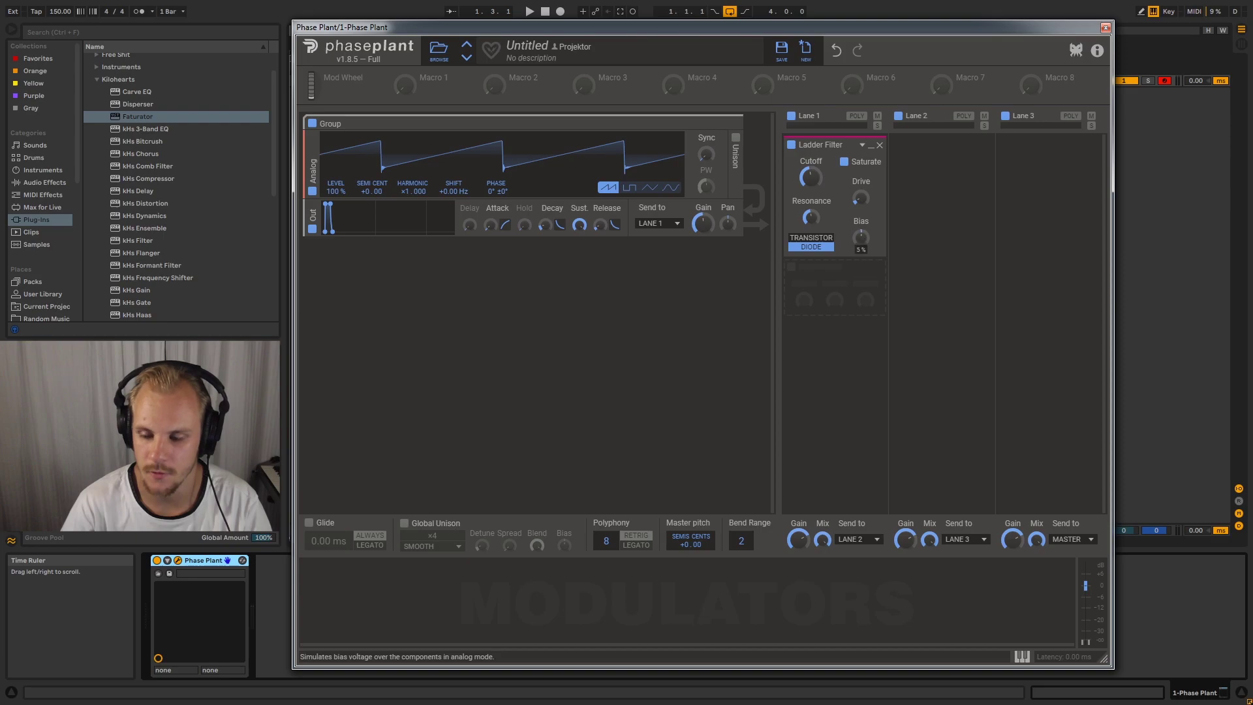
{"action": "left_click", "coordinate": [851, 282]}
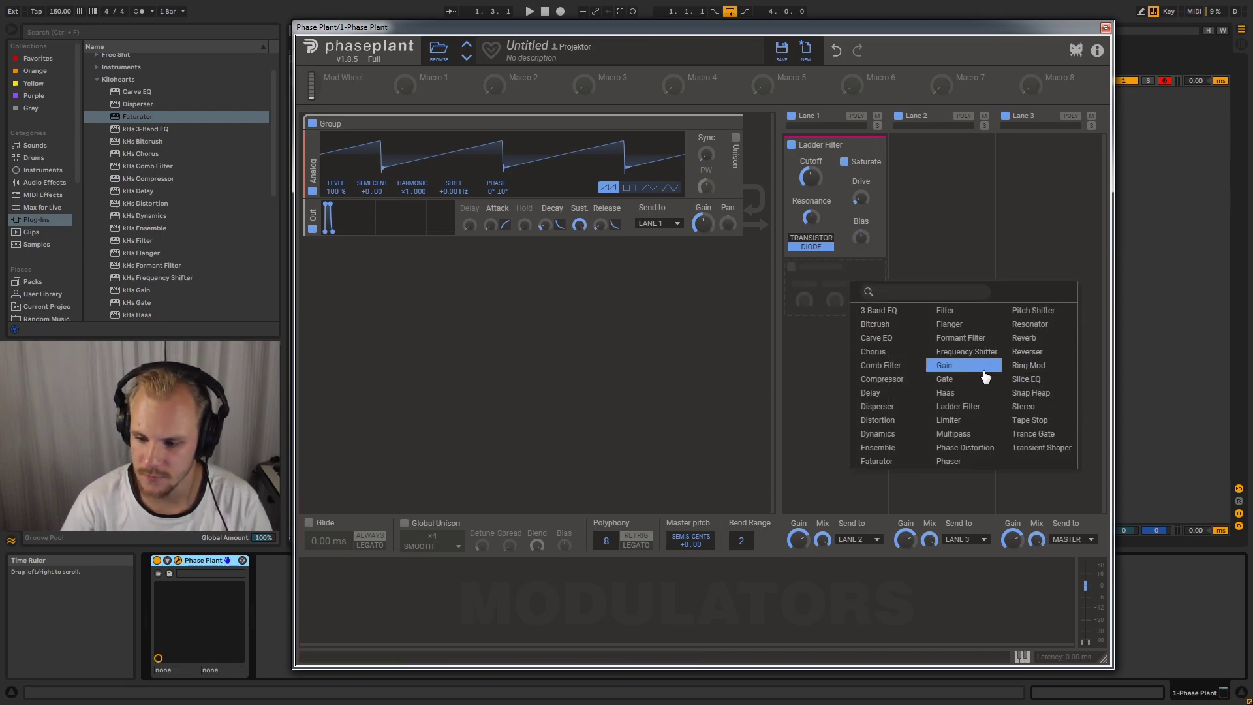
{"action": "left_click", "coordinate": [892, 420]}
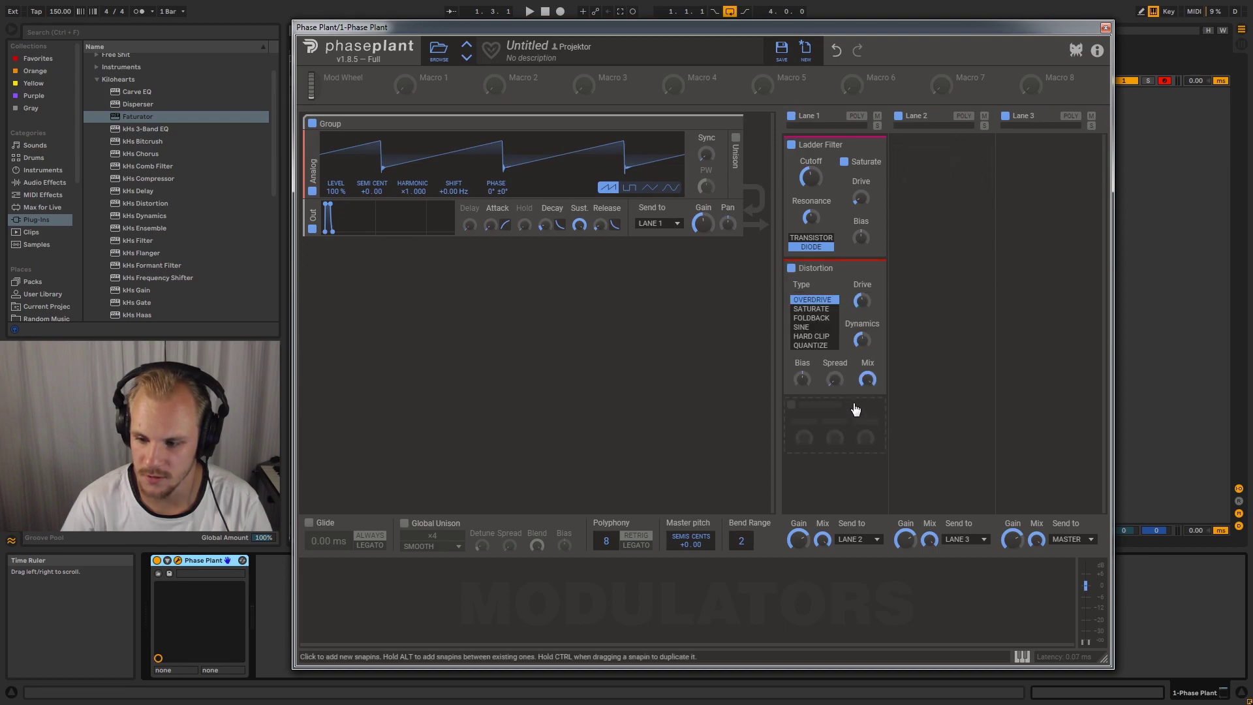
{"action": "left_click", "coordinate": [880, 270]}
Add an Overdrive Distortion in the generator section, vary its Bias to show how it shifts the waveform, and remove it
{"action": "left_click", "coordinate": [475, 278]}
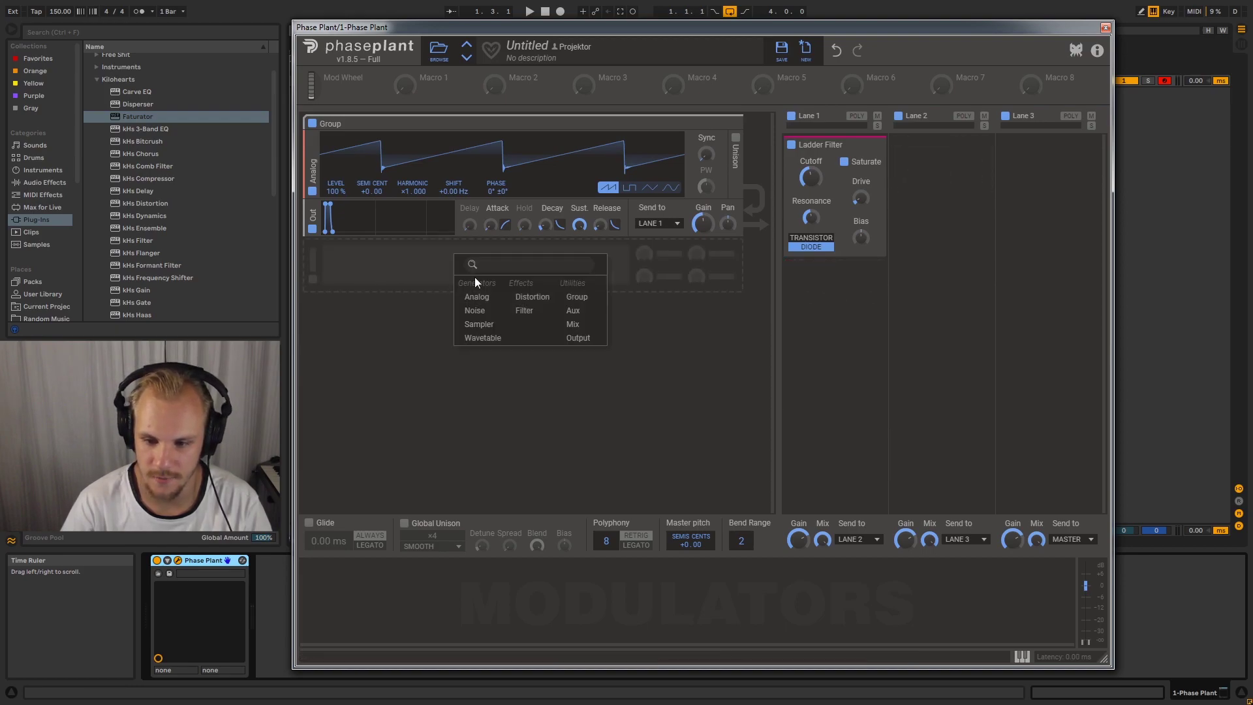
{"action": "mouse_move", "coordinate": [673, 266]}
{"action": "left_mouse_down"}
{"action": "mouse_move", "coordinate": [672, 225]}
{"action": "mouse_move", "coordinate": [672, 316]}
{"action": "mouse_move", "coordinate": [672, 273]}
{"action": "left_mouse_up"}
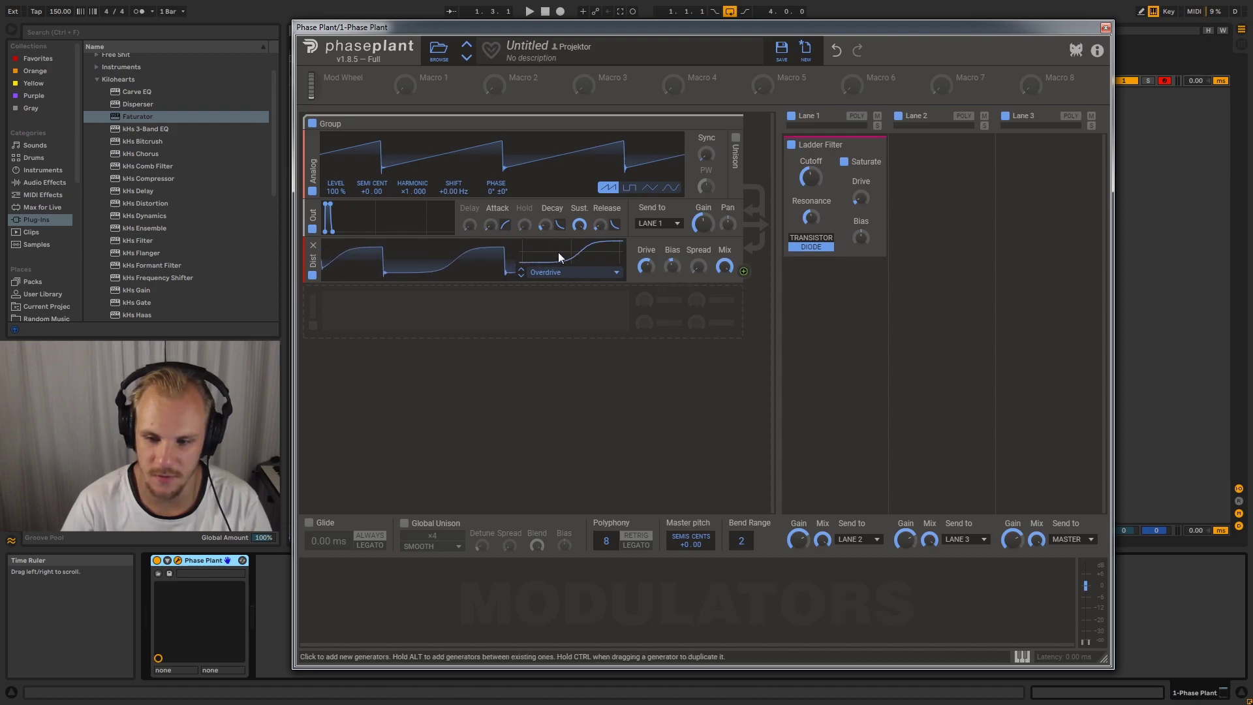
{"action": "left_click_drag", "start_coordinate": [672, 266], "coordinate": [676, 230]}
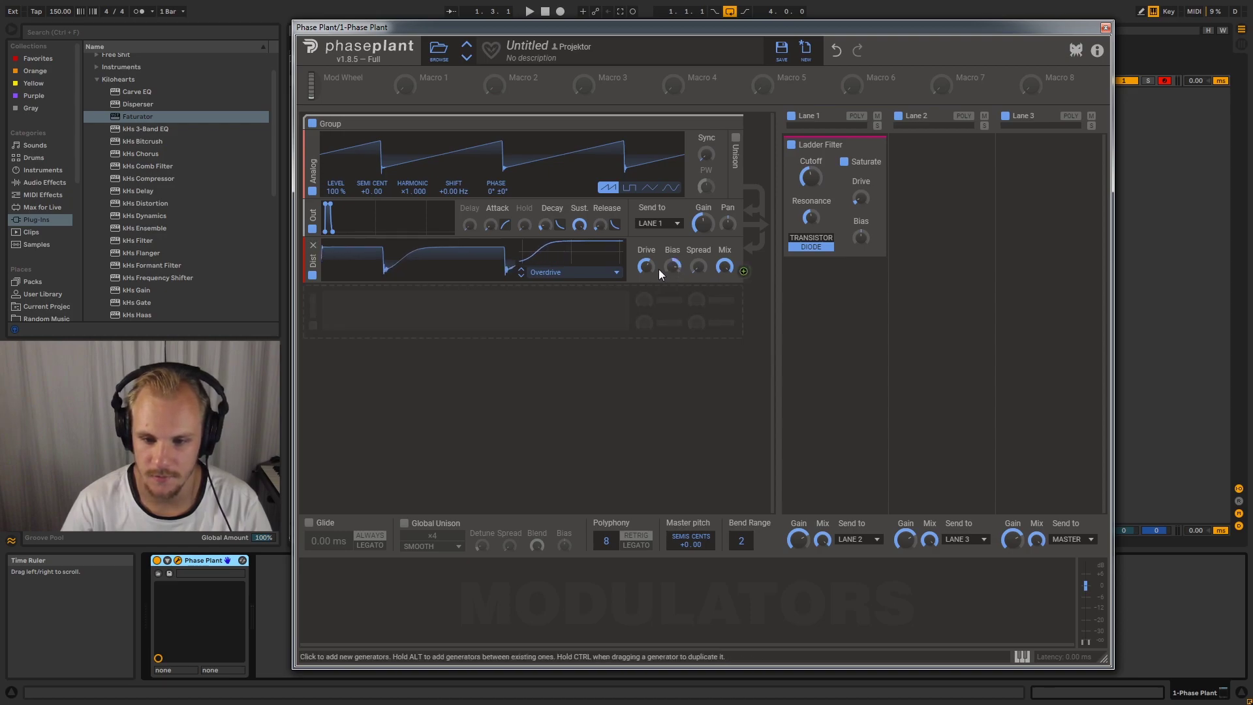
{"action": "left_click_drag", "start_coordinate": [672, 266], "coordinate": [672, 302]}
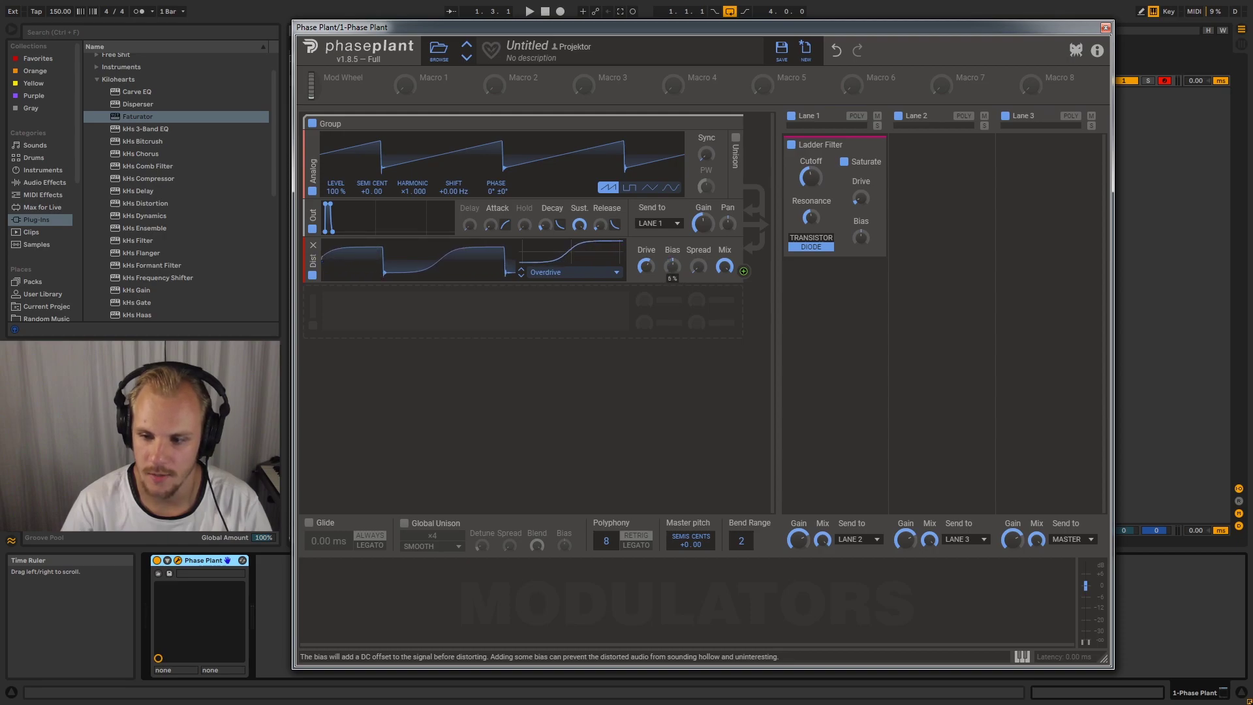
{"action": "left_click", "coordinate": [314, 246]}
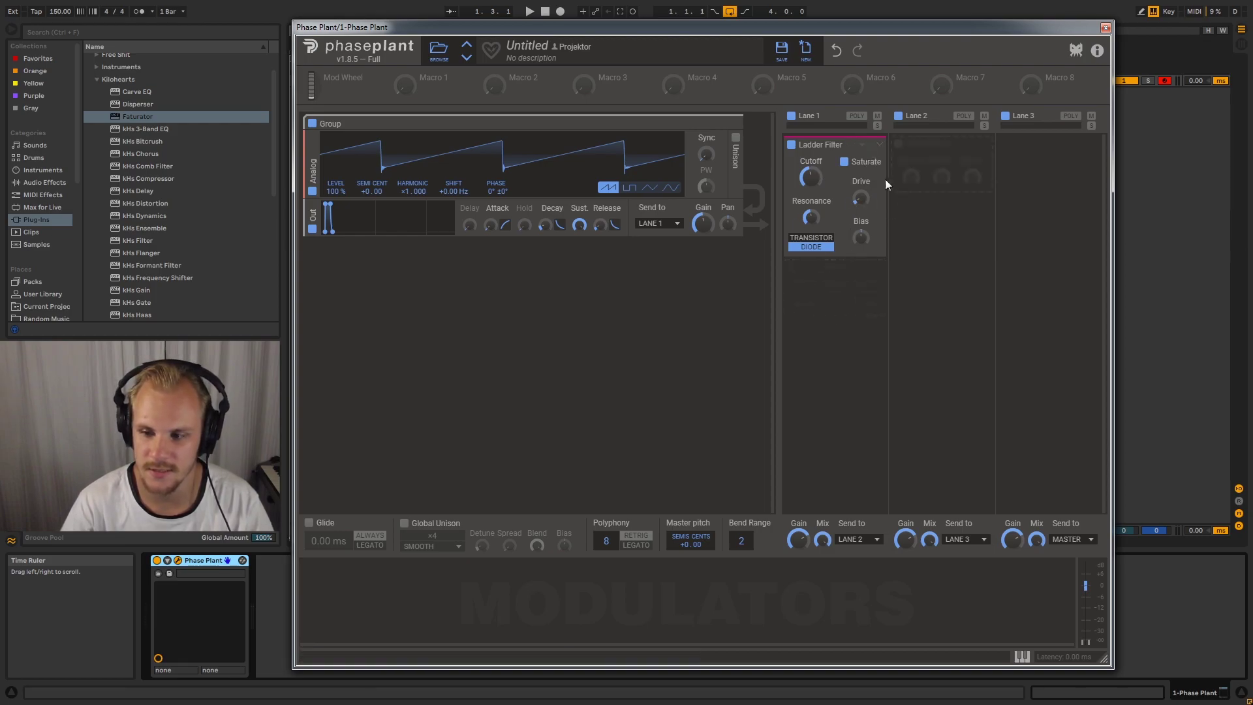
Sweep the Ladder Filter's Cutoff again and replace the filter with a Phase Distortion in Lane 1
{"action": "left_click_drag", "start_coordinate": [811, 178], "coordinate": [811, 177]}
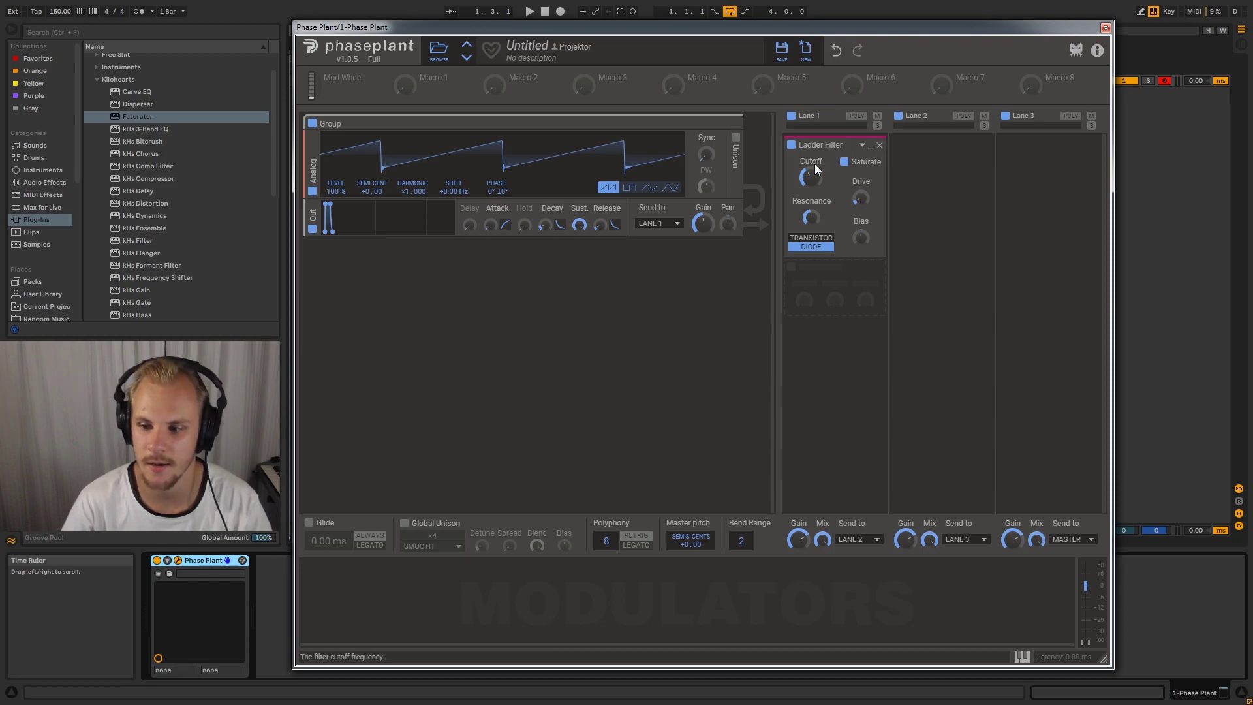
{"action": "left_click_drag", "start_coordinate": [810, 183], "coordinate": [809, 194]}
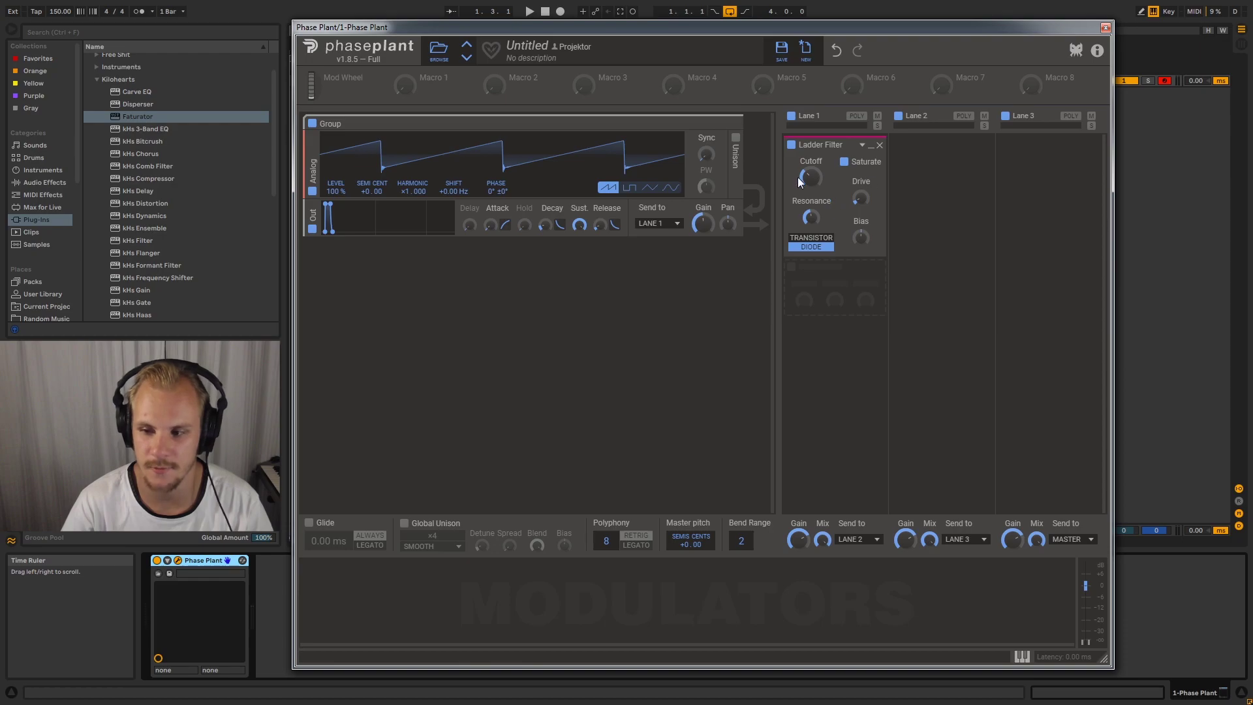
{"action": "left_click", "coordinate": [879, 146]}
{"action": "left_click", "coordinate": [898, 156]}
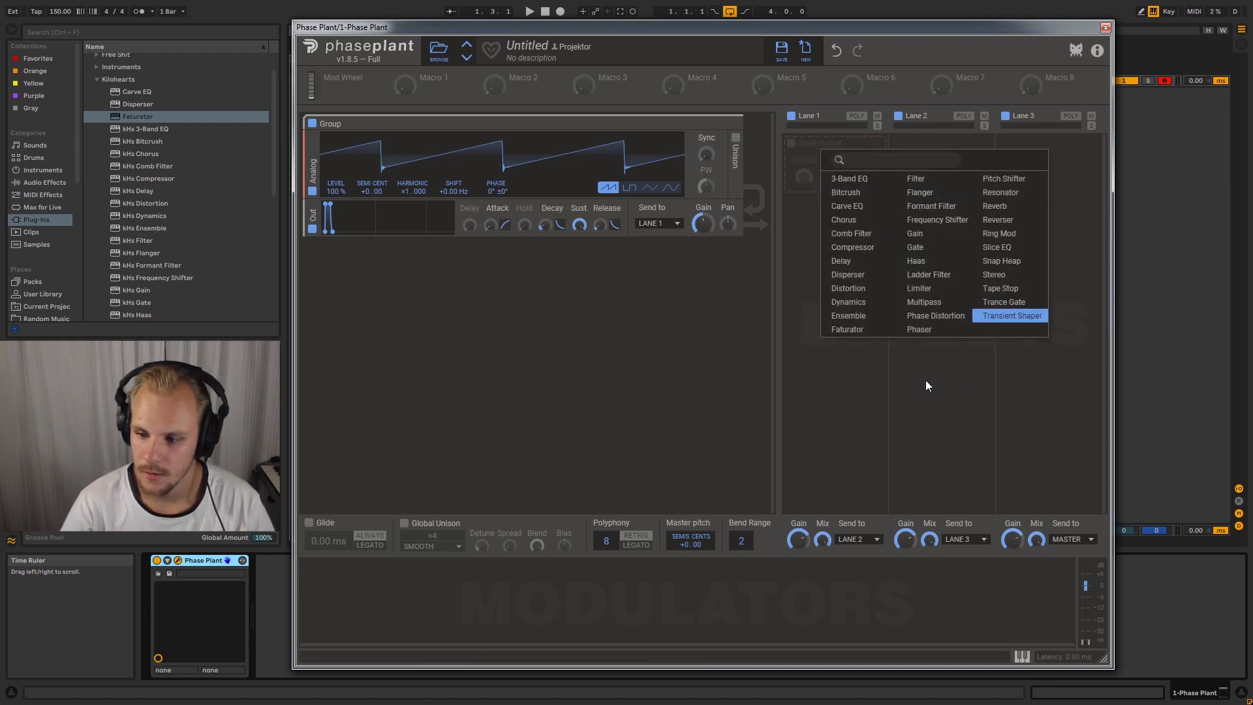
{"action": "left_click", "coordinate": [940, 318]}
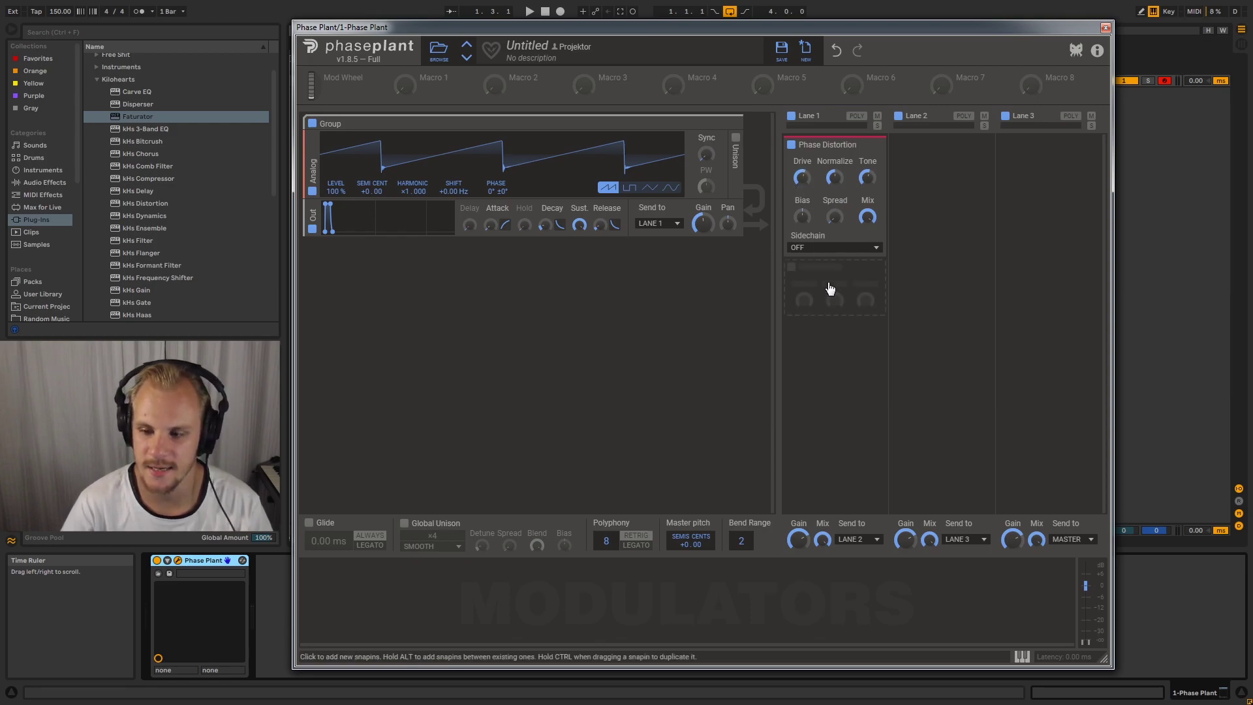
Check the Sidechain options of the Phase Distortion
{"action": "left_click", "coordinate": [831, 247]}
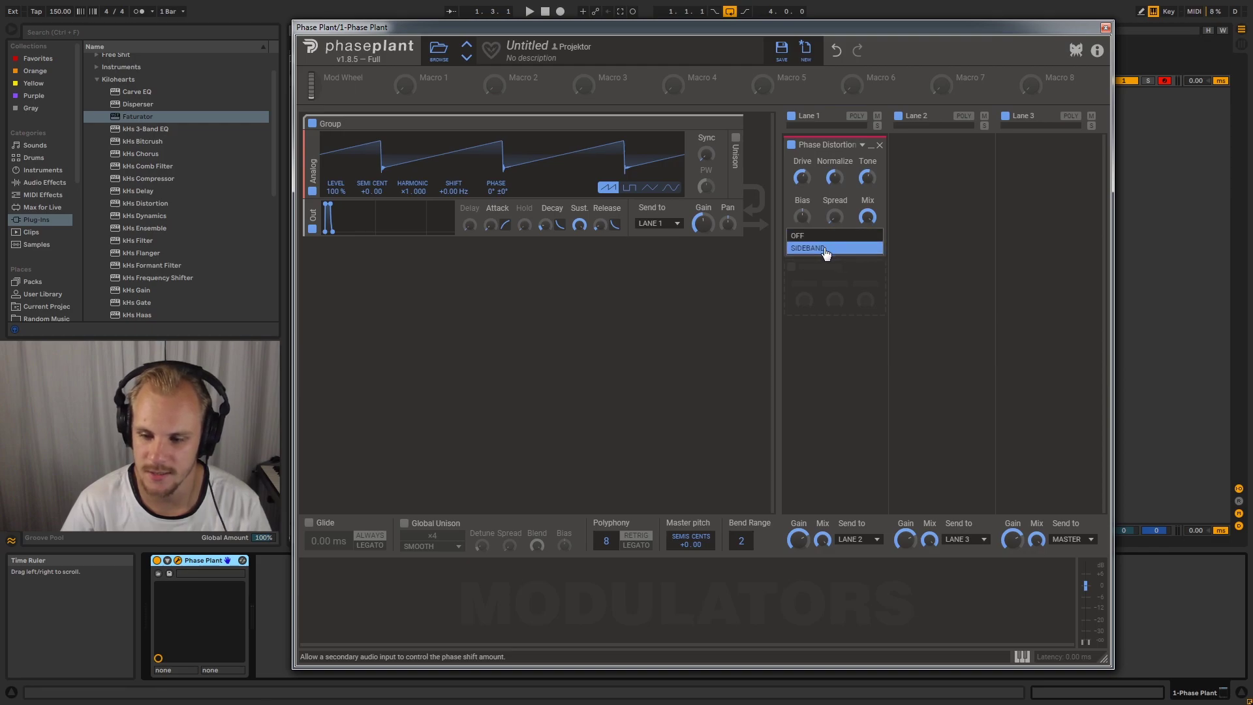
{"action": "left_click", "coordinate": [720, 308]}
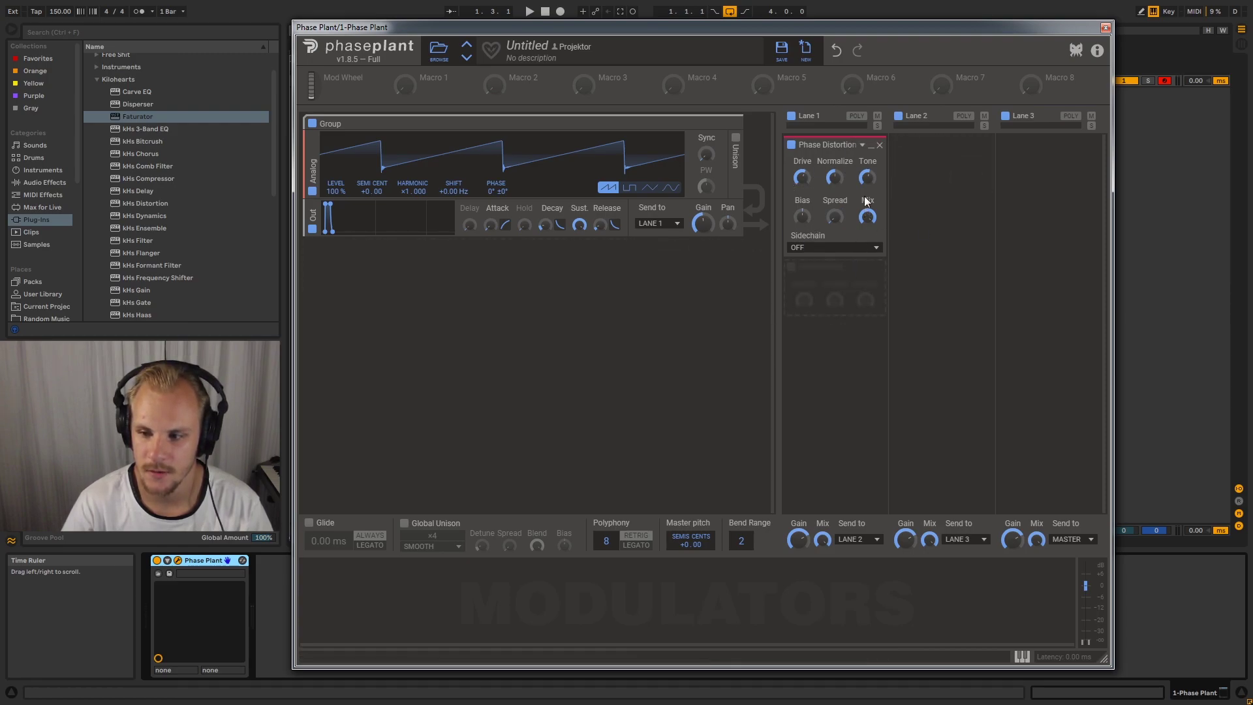
Add a sine Analog generator to the saw's group, modulate the saw oscillator's Phase with it, and remove the sine generator
{"action": "left_click", "coordinate": [441, 260]}
{"action": "left_click", "coordinate": [464, 300]}
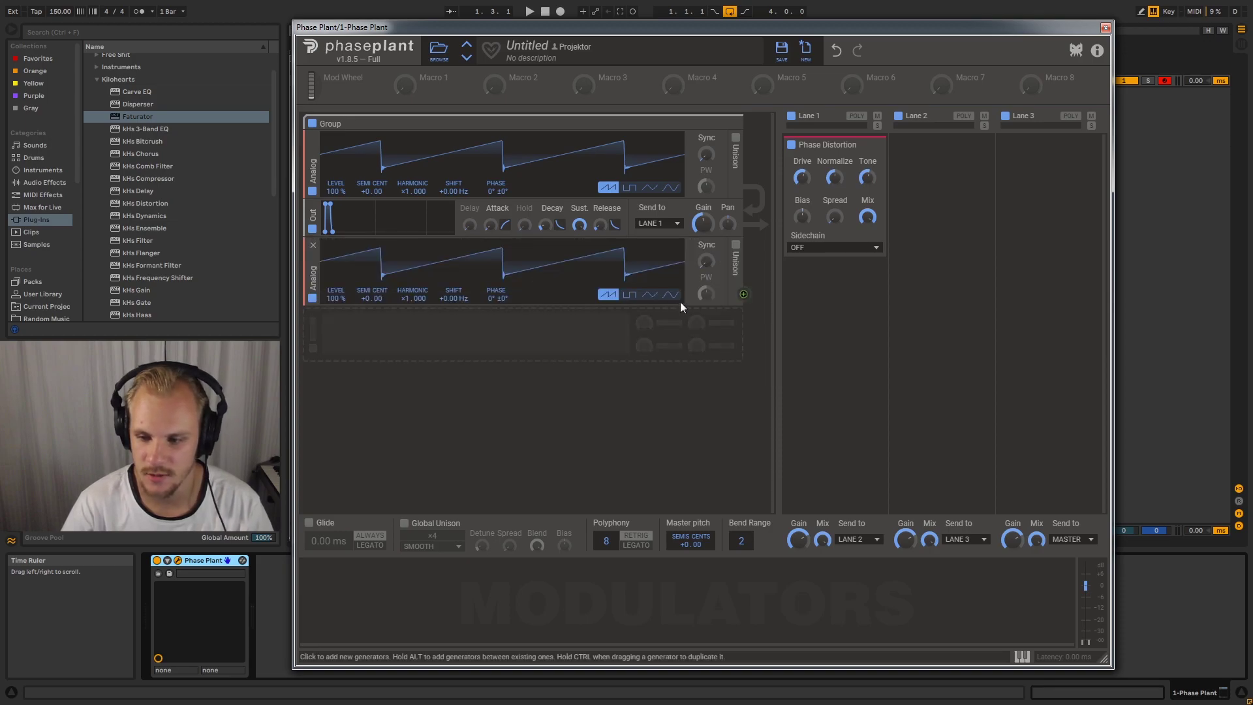
{"action": "left_click", "coordinate": [670, 294]}
{"action": "left_click_drag", "start_coordinate": [743, 294], "coordinate": [601, 229]}
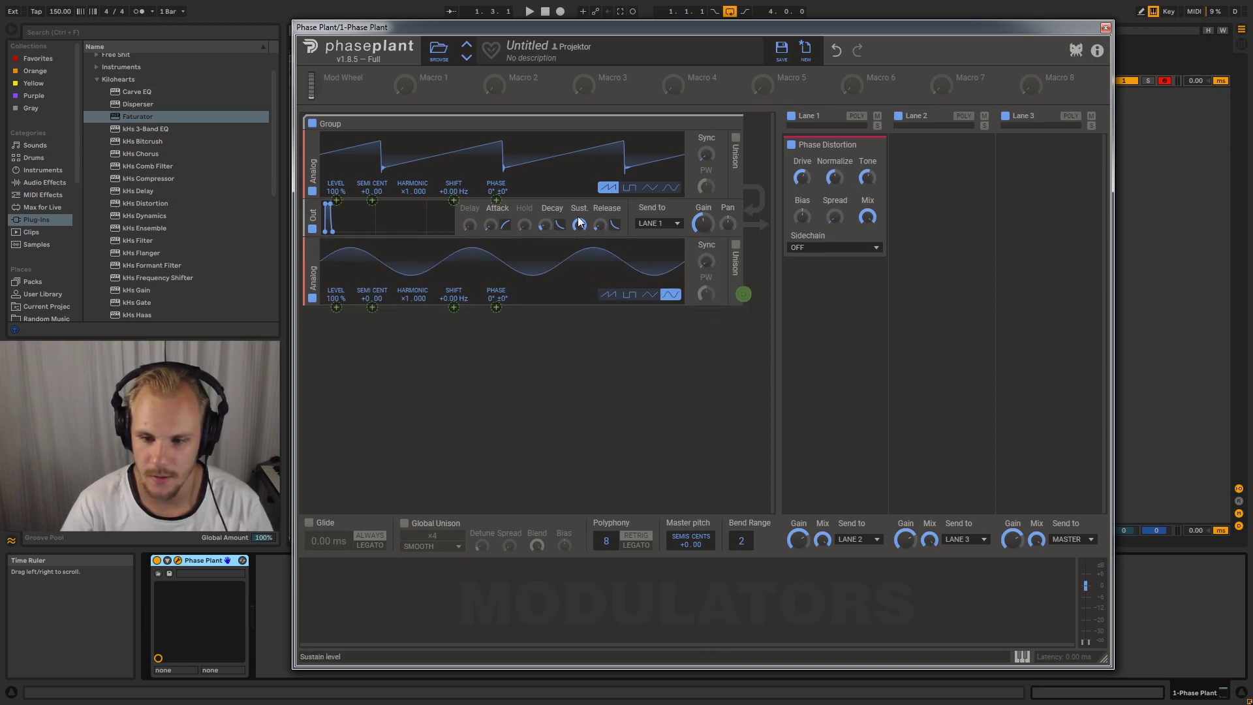
{"action": "mouse_move", "coordinate": [497, 200]}
{"action": "left_mouse_down"}
{"action": "mouse_move", "coordinate": [497, 143]}
{"action": "mouse_move", "coordinate": [497, 180]}
{"action": "left_mouse_up"}
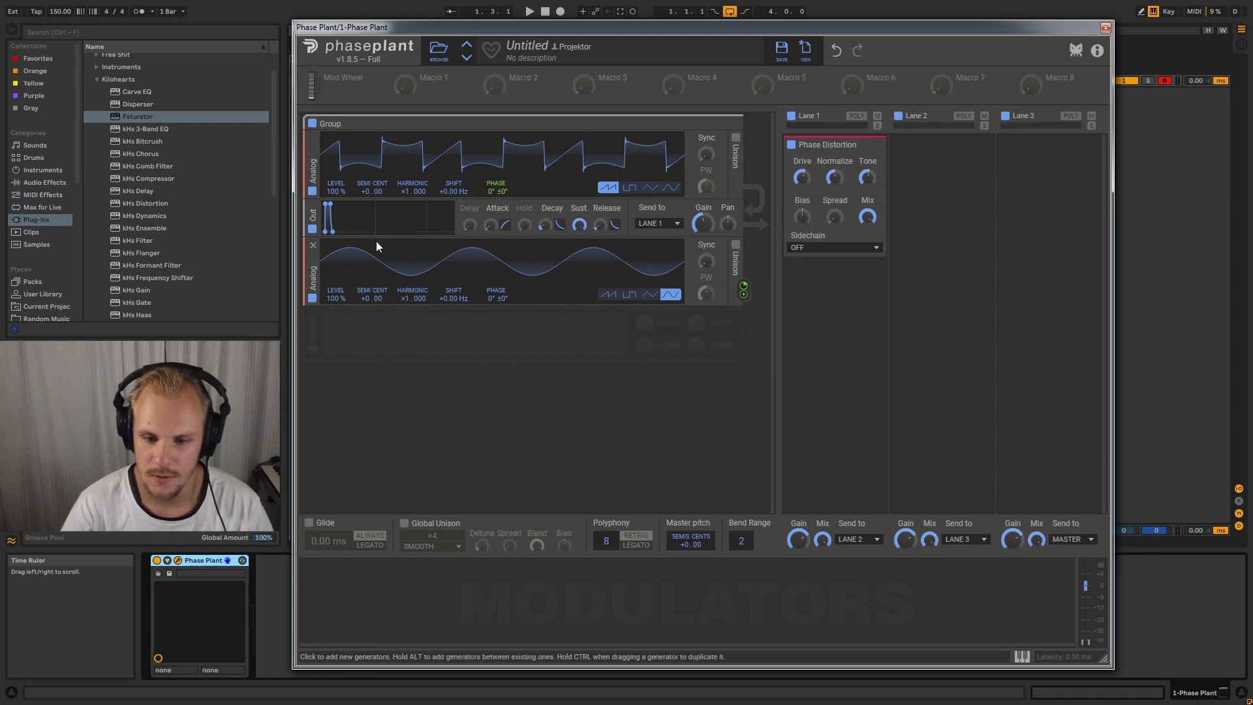
{"action": "left_click", "coordinate": [313, 244]}
Create a second generator group containing an Analog oscillator set to a sine waveform
{"action": "left_click", "coordinate": [366, 285]}
{"action": "left_click", "coordinate": [476, 328]}
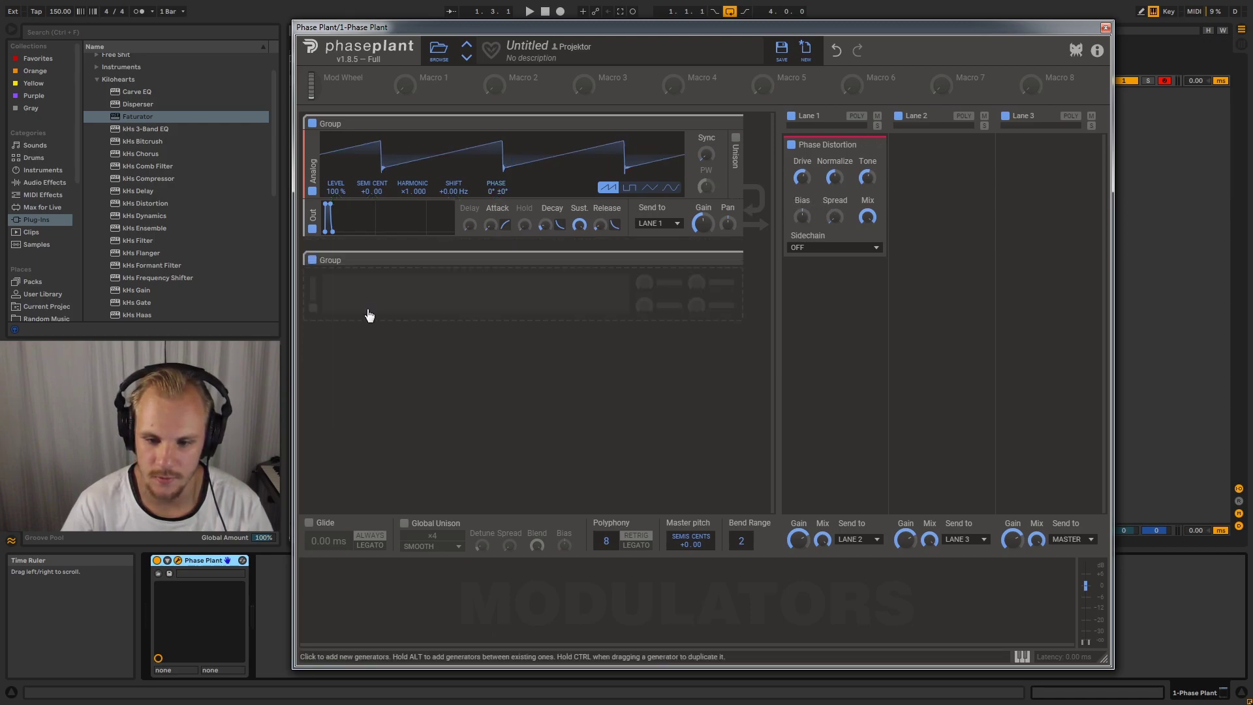
{"action": "left_click", "coordinate": [672, 312]}
{"action": "left_click", "coordinate": [645, 331]}
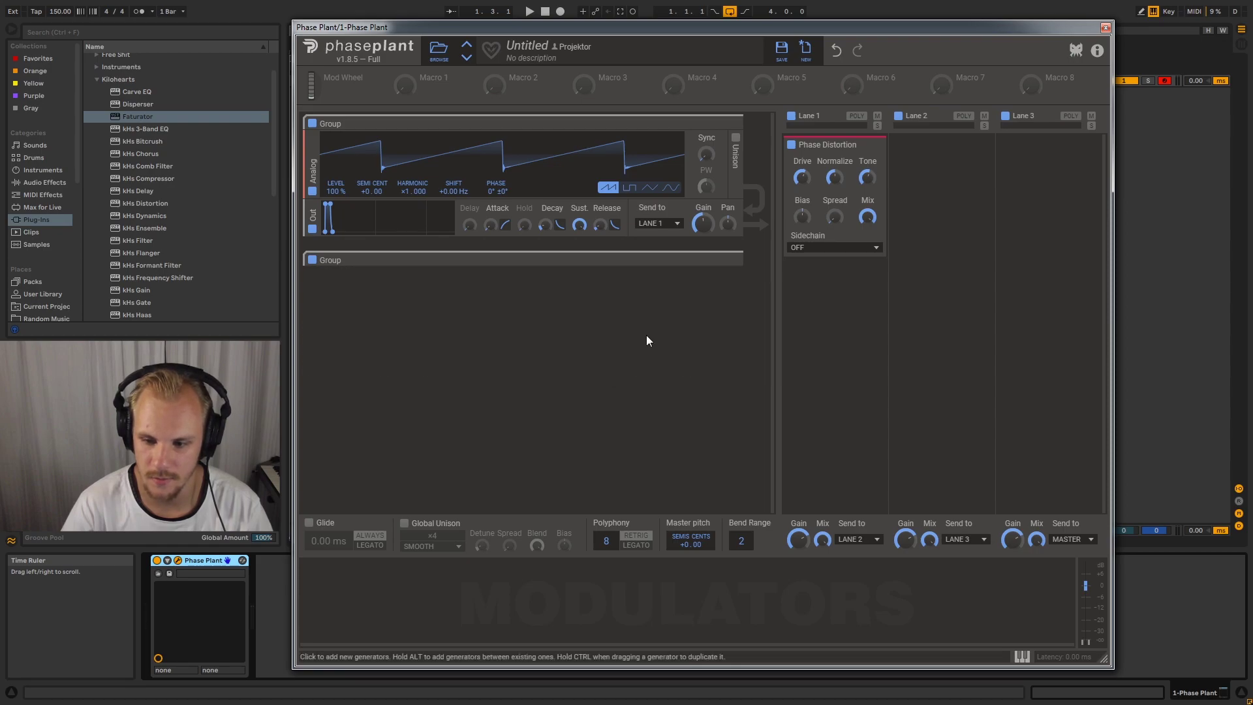
{"action": "left_click", "coordinate": [670, 323]}
Add an Output to the sine group that sends to Sideband, and set the Phase Distortion's Sidechain to Sideband
{"action": "left_click", "coordinate": [619, 362]}
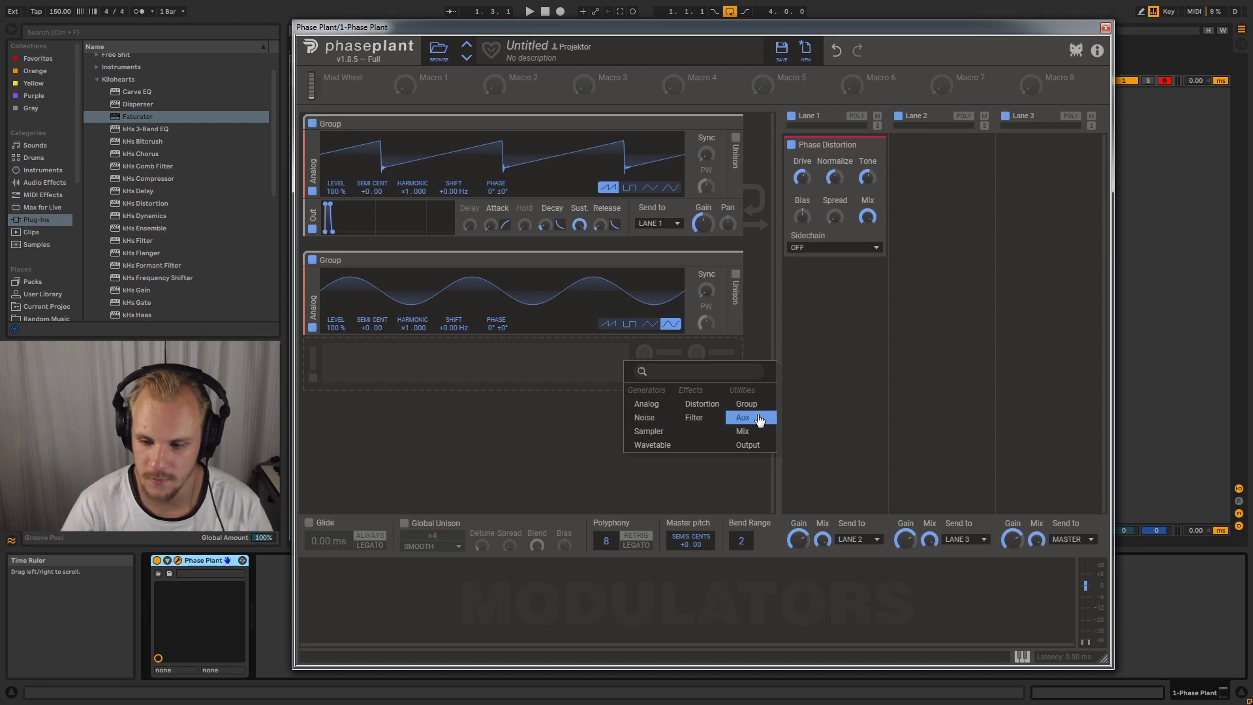
{"action": "left_click", "coordinate": [755, 436]}
{"action": "left_click", "coordinate": [666, 361]}
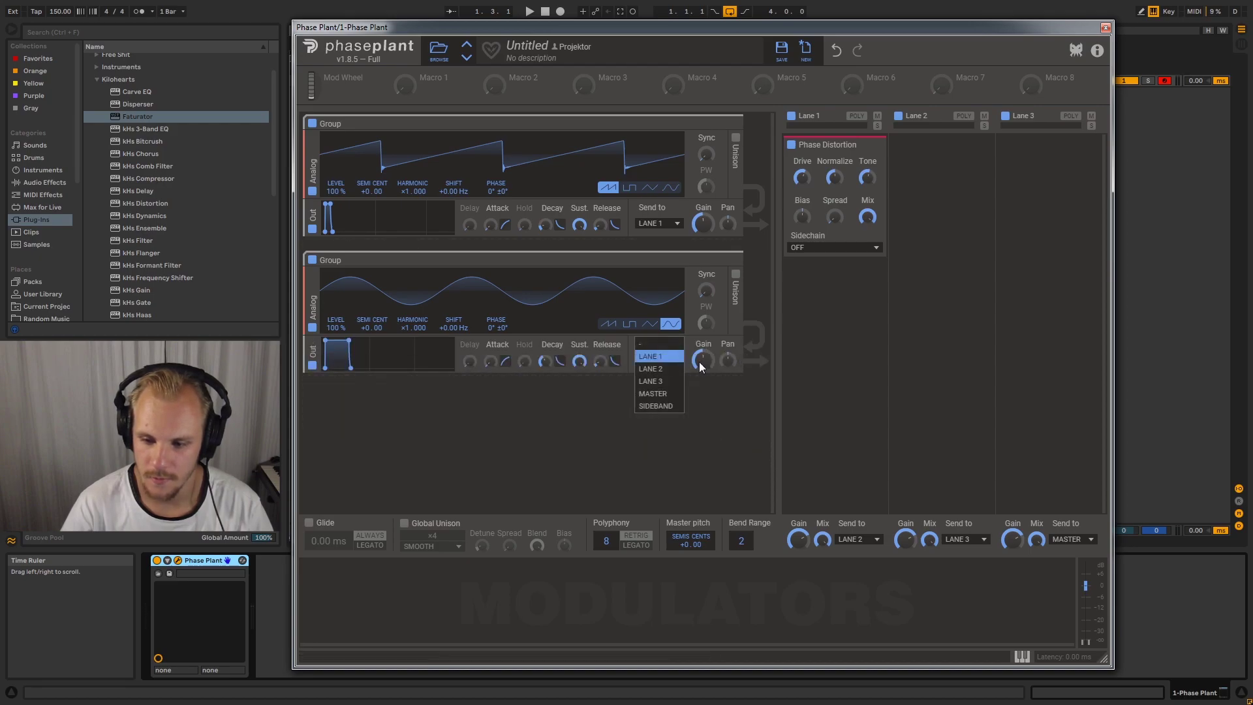
{"action": "left_click", "coordinate": [652, 406]}
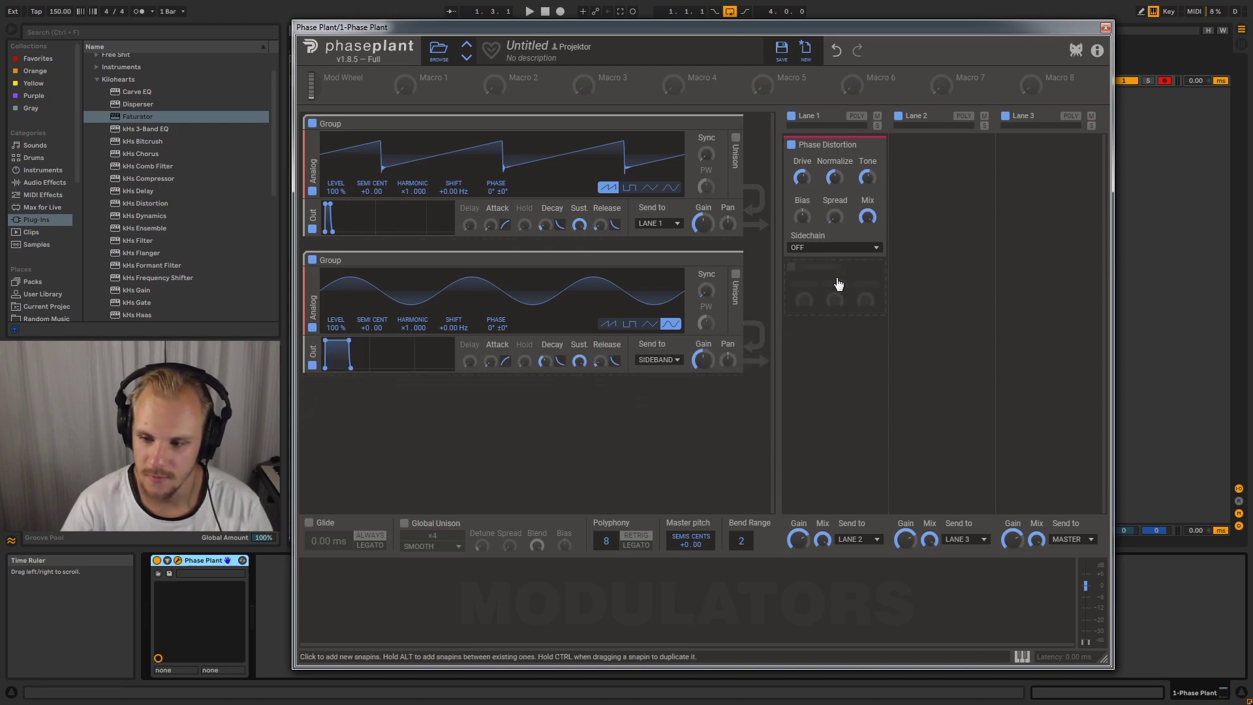
{"action": "left_click", "coordinate": [813, 248]}
{"action": "left_click", "coordinate": [811, 251]}
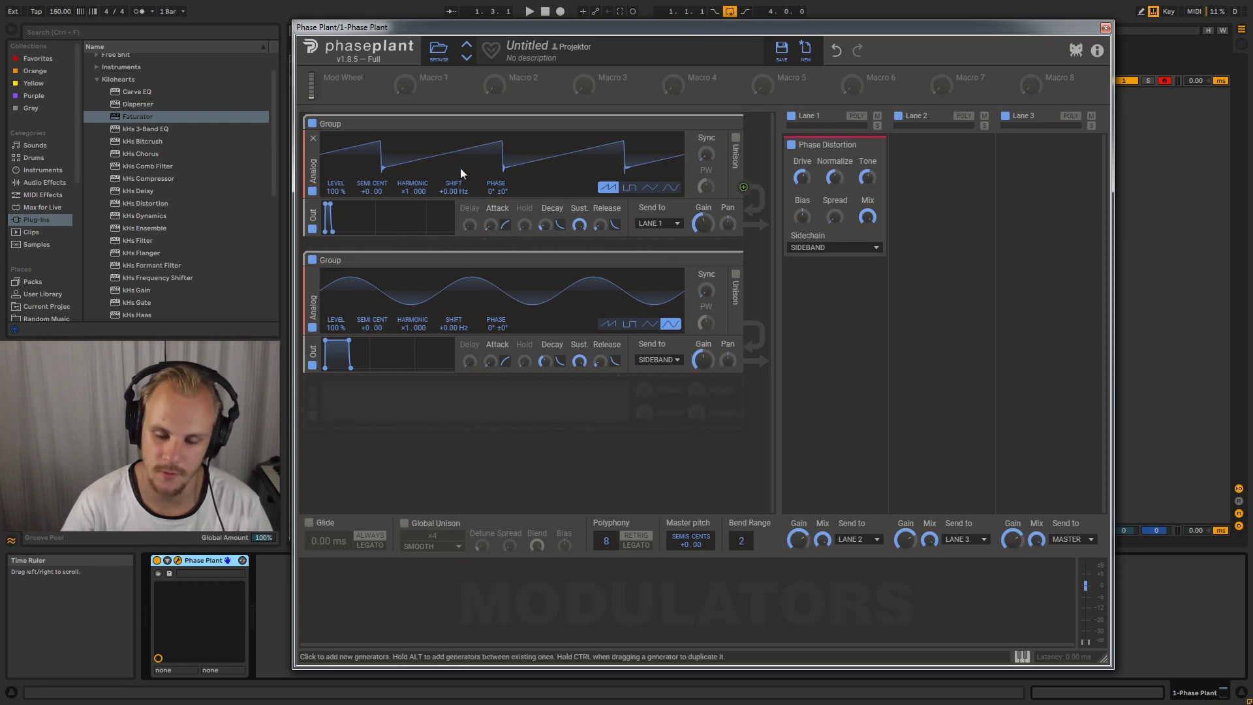
Raise the Phase Distortion's Drive, vary Normalize up to 100% and sweep Tone, and switch the second group's oscillator to triangle
{"action": "left_click_drag", "start_coordinate": [805, 177], "coordinate": [808, 153]}
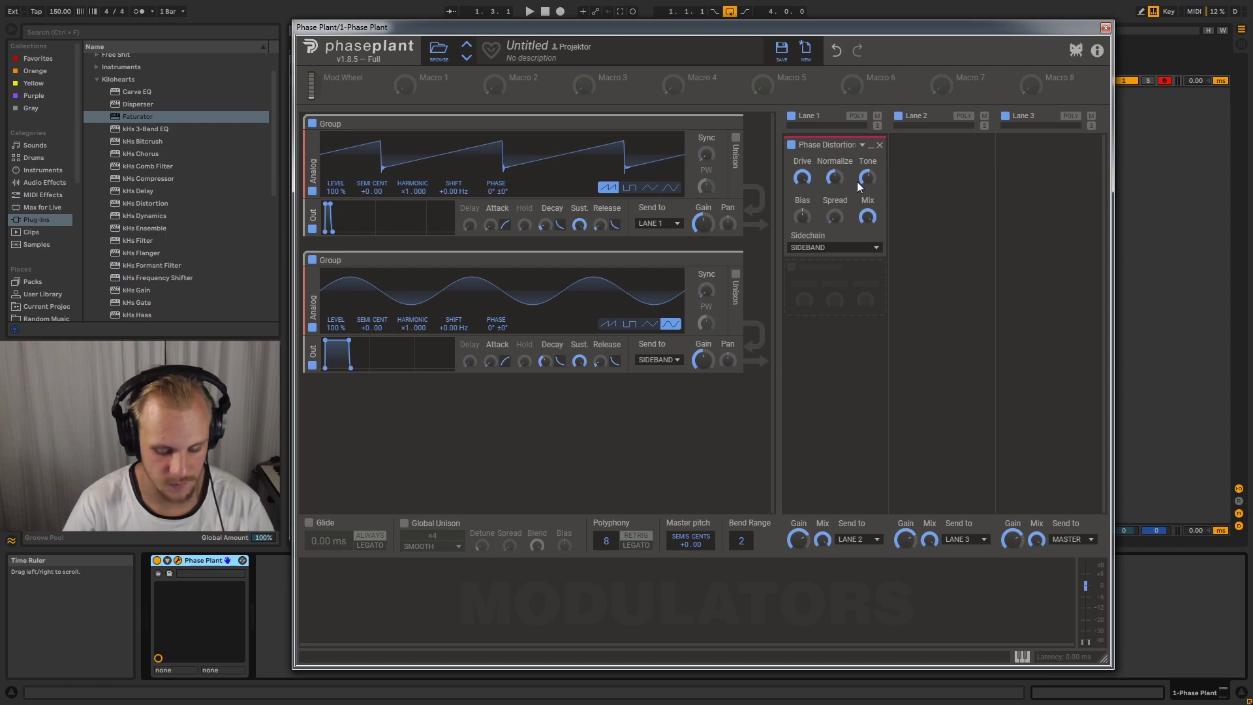
{"action": "left_click_drag", "start_coordinate": [841, 186], "coordinate": [841, 180]}
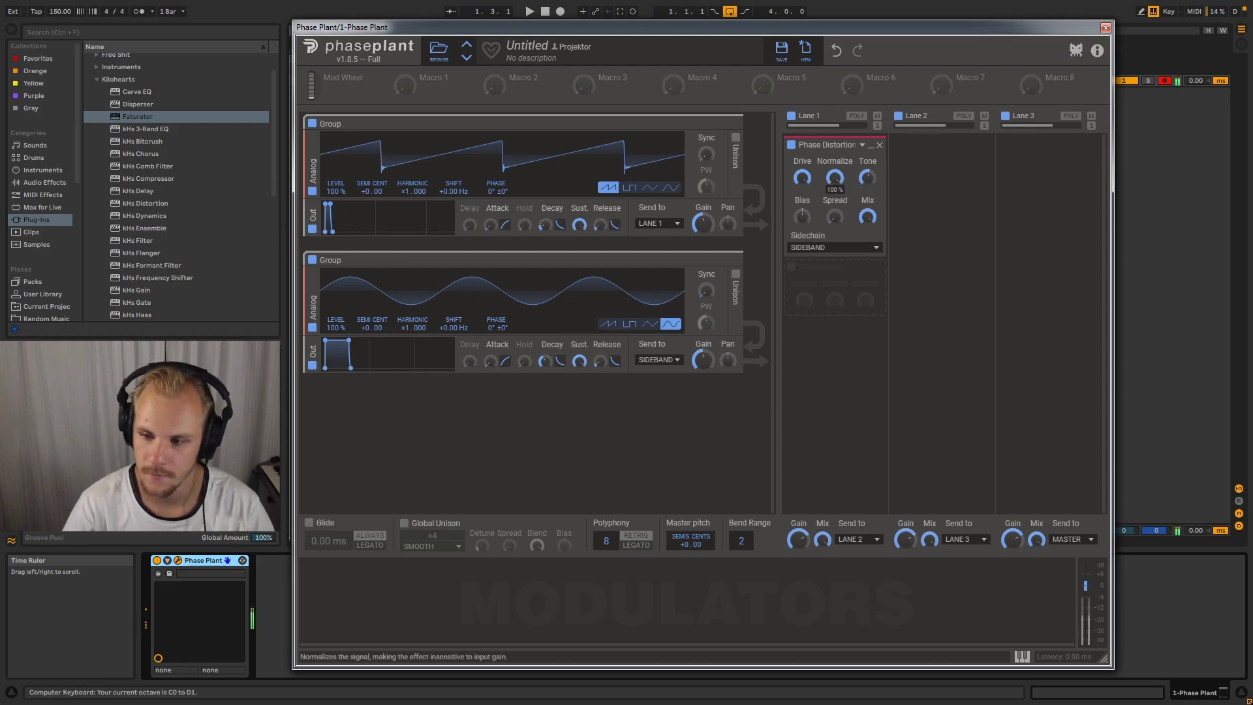
{"action": "left_click_drag", "start_coordinate": [866, 178], "coordinate": [868, 228]}
{"action": "left_click", "coordinate": [649, 323]}
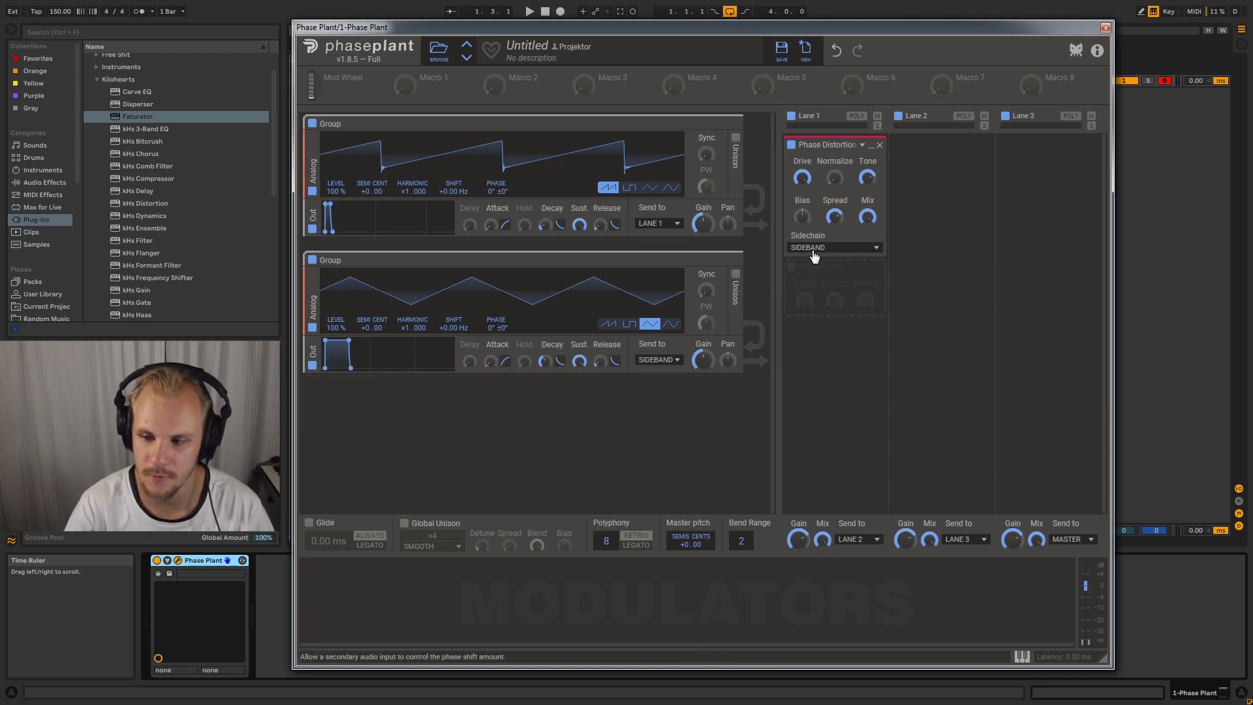
Remove the Phase Distortion from Lane 1, and briefly add a Compressor there before removing it as well
{"action": "left_click", "coordinate": [879, 145]}
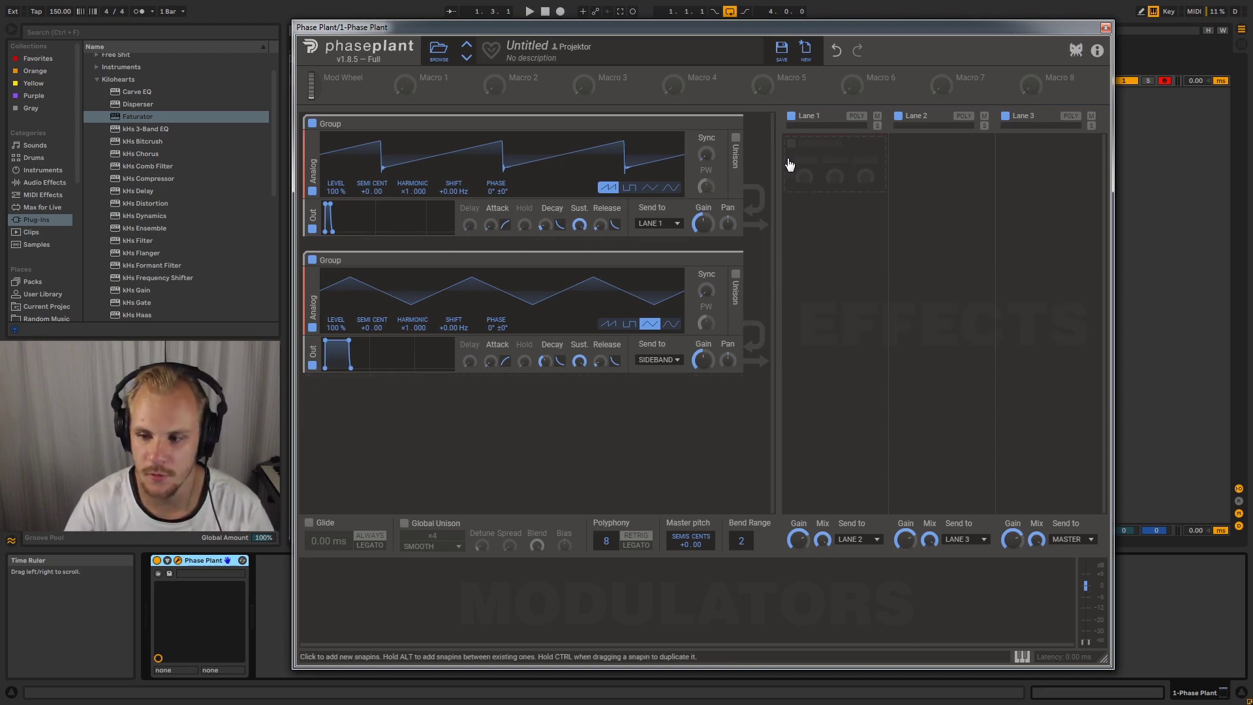
{"action": "left_click", "coordinate": [823, 154]}
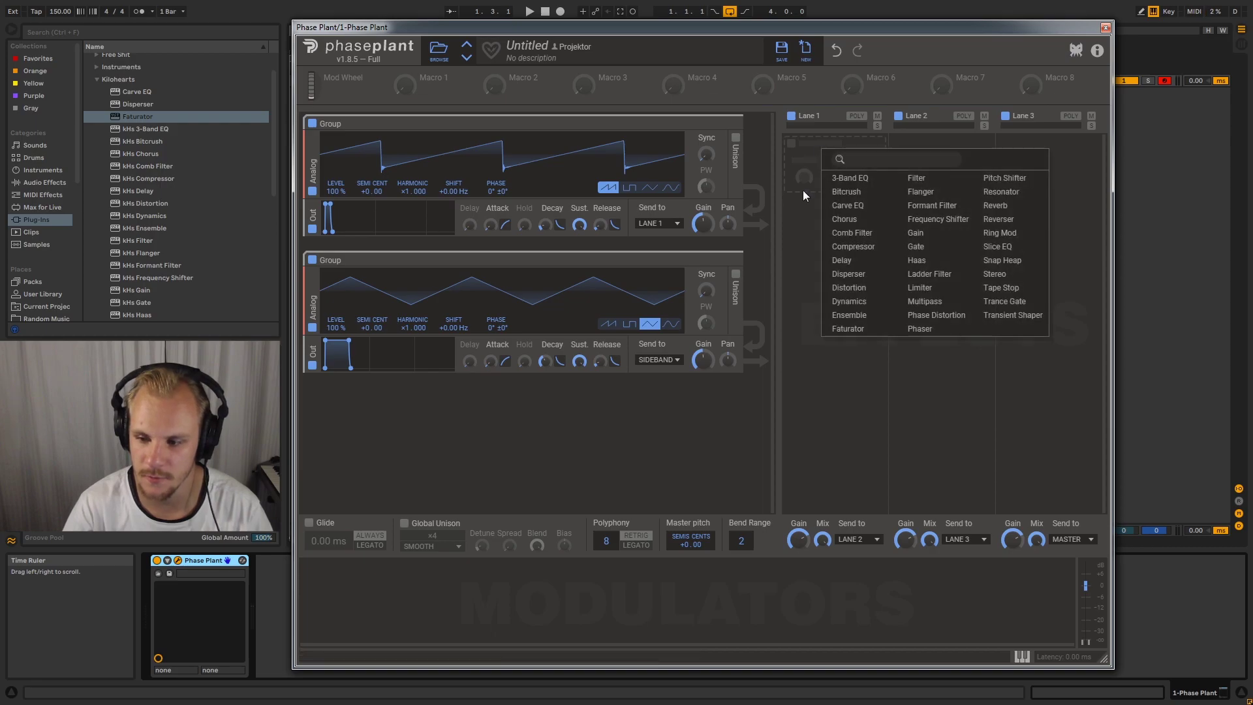
{"action": "left_click", "coordinate": [864, 249]}
{"action": "left_click", "coordinate": [881, 146]}
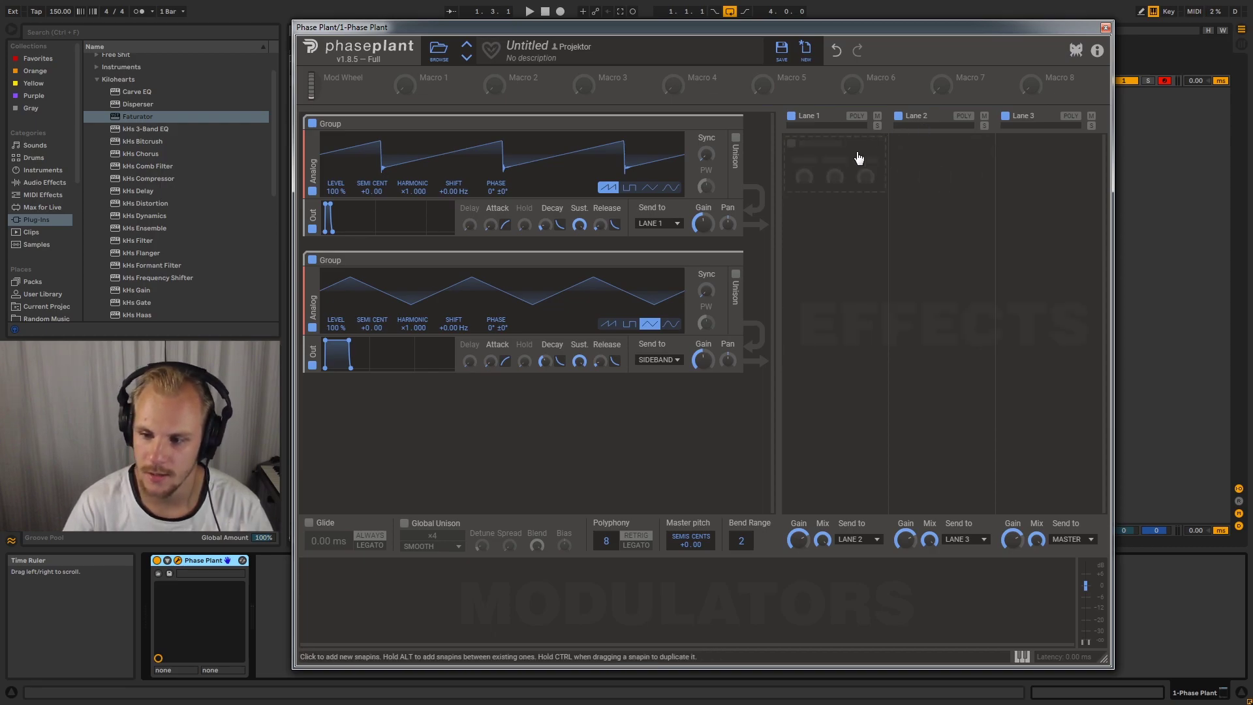
Try a Distortion and a Gain one after the other in Lane 1, removing each
{"action": "left_click", "coordinate": [858, 158]}
{"action": "left_click", "coordinate": [902, 290]}
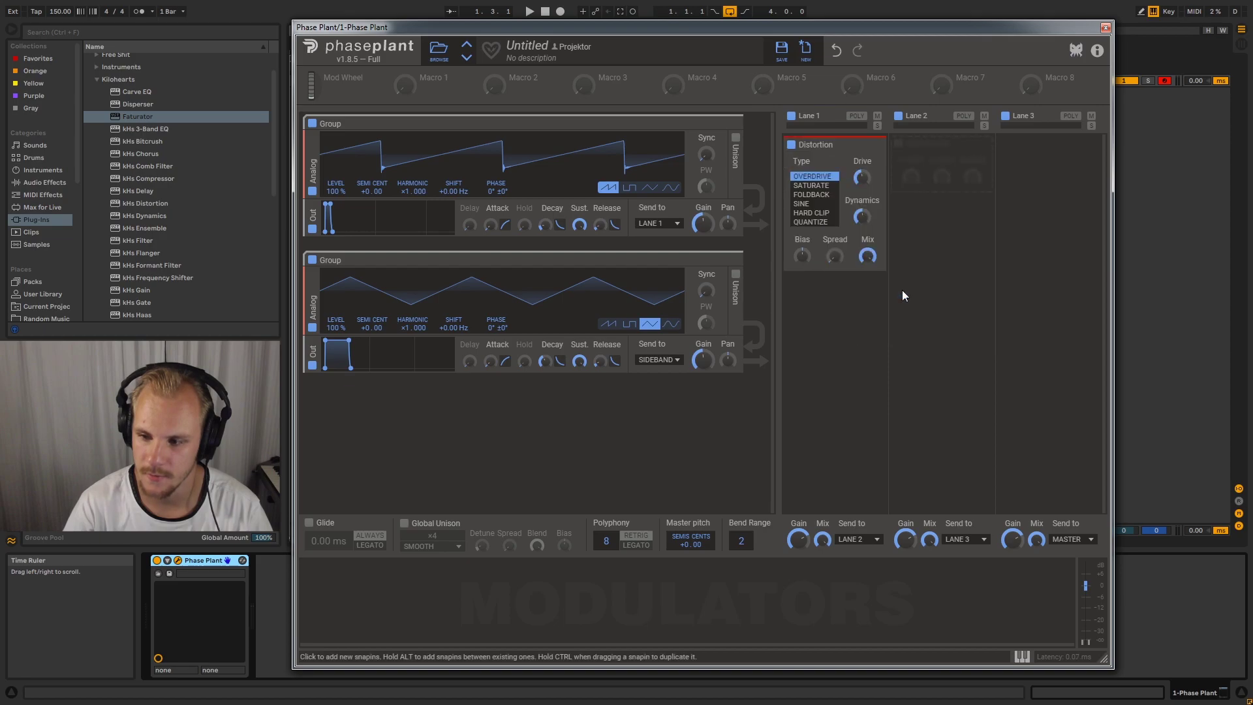
{"action": "left_click", "coordinate": [881, 147]}
{"action": "left_click", "coordinate": [837, 156]}
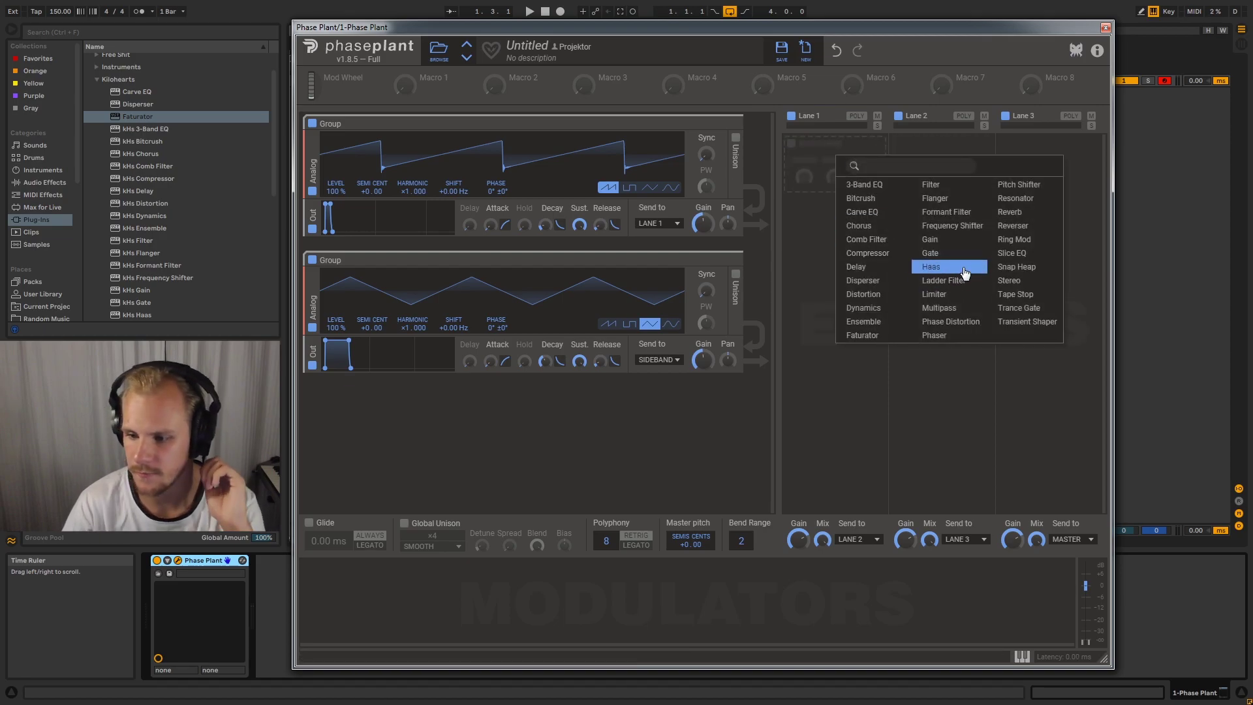
{"action": "left_click", "coordinate": [930, 239]}
{"action": "left_click", "coordinate": [880, 144]}
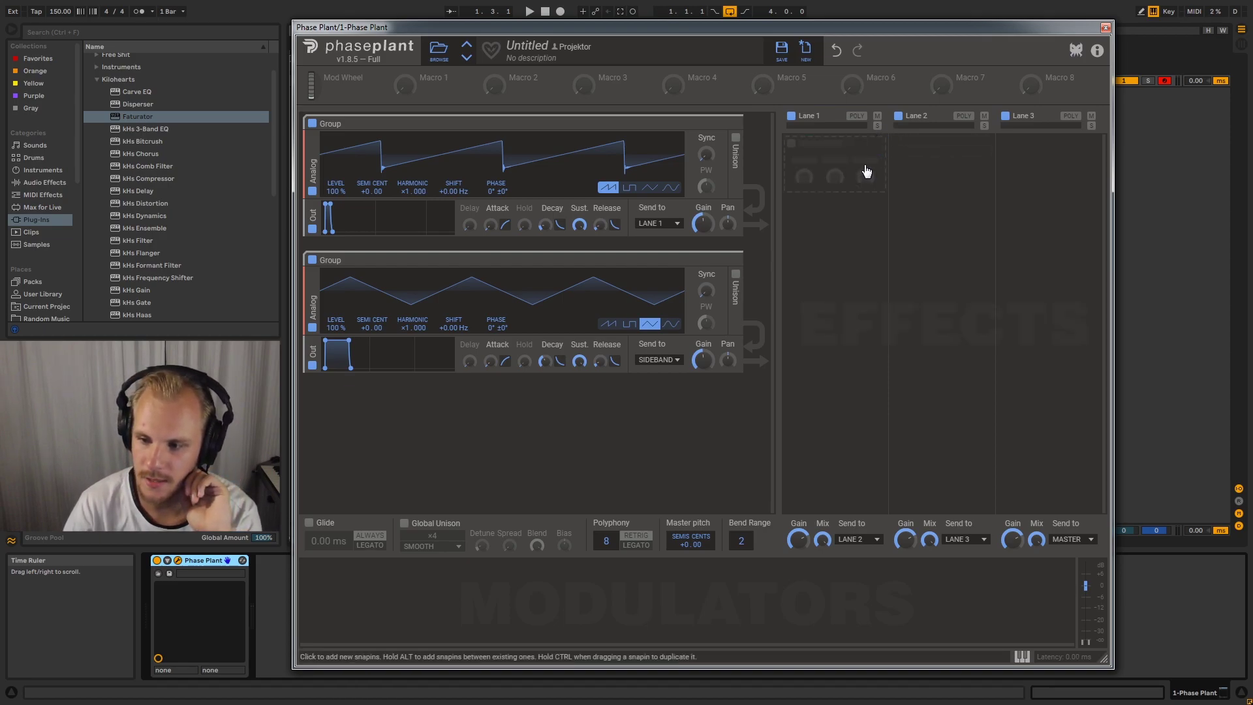
Add a Gate to Lane 1, check its Sidechain options, and remove it
{"action": "left_click", "coordinate": [862, 171]}
{"action": "left_click", "coordinate": [942, 262]}
{"action": "left_click", "coordinate": [839, 306]}
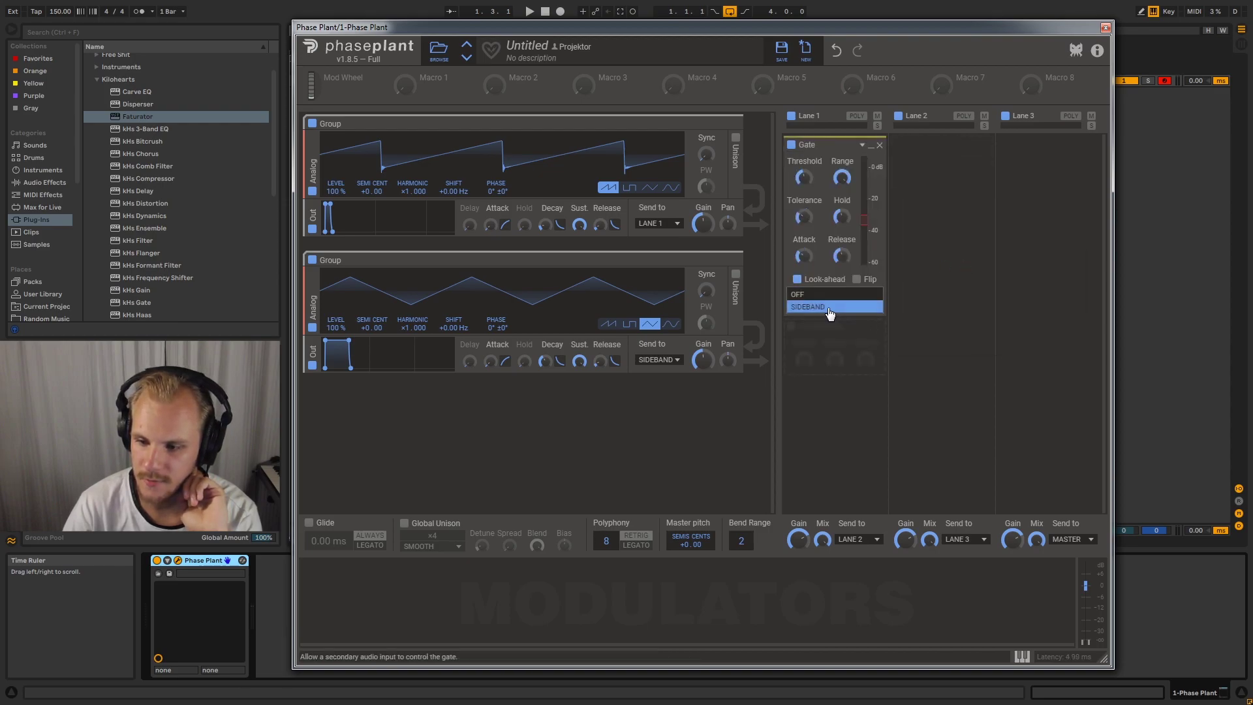
{"action": "left_click", "coordinate": [880, 145]}
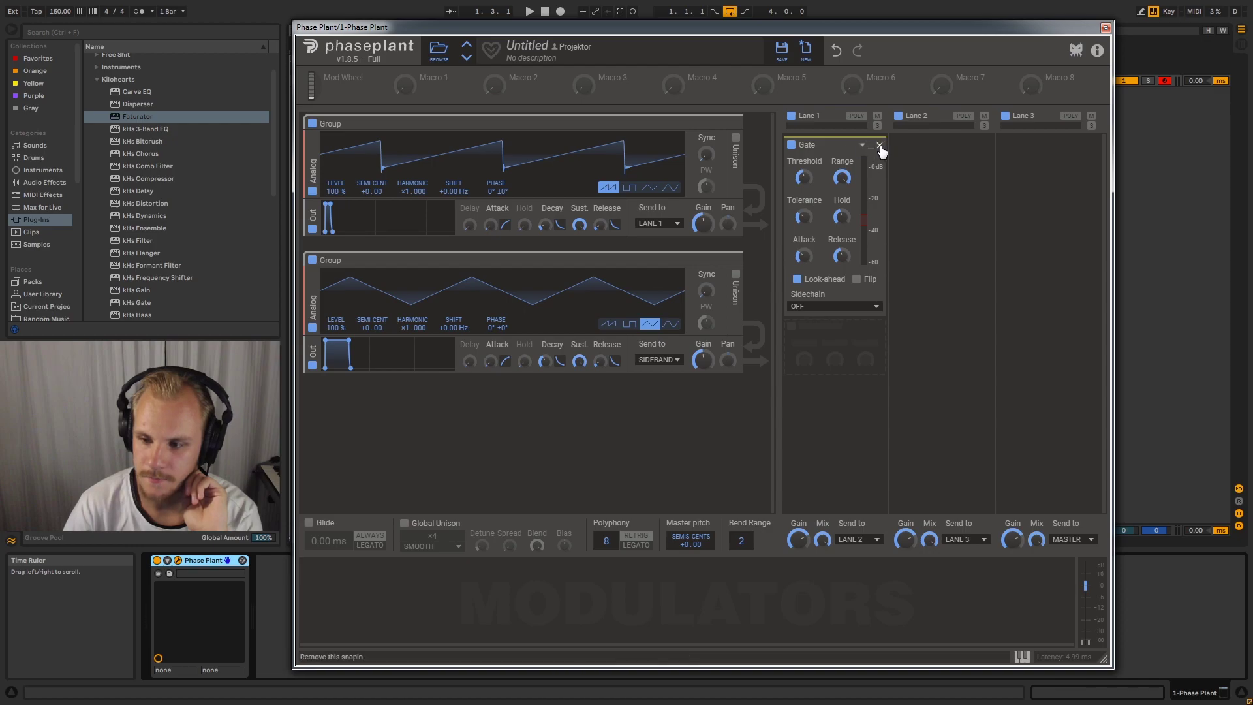
{"action": "left_click", "coordinate": [881, 144]}
Add a Snap Heap to Lane 1 with its External Input set to Sideband, look inside its editor, and remove it
{"action": "left_click", "coordinate": [820, 151]}
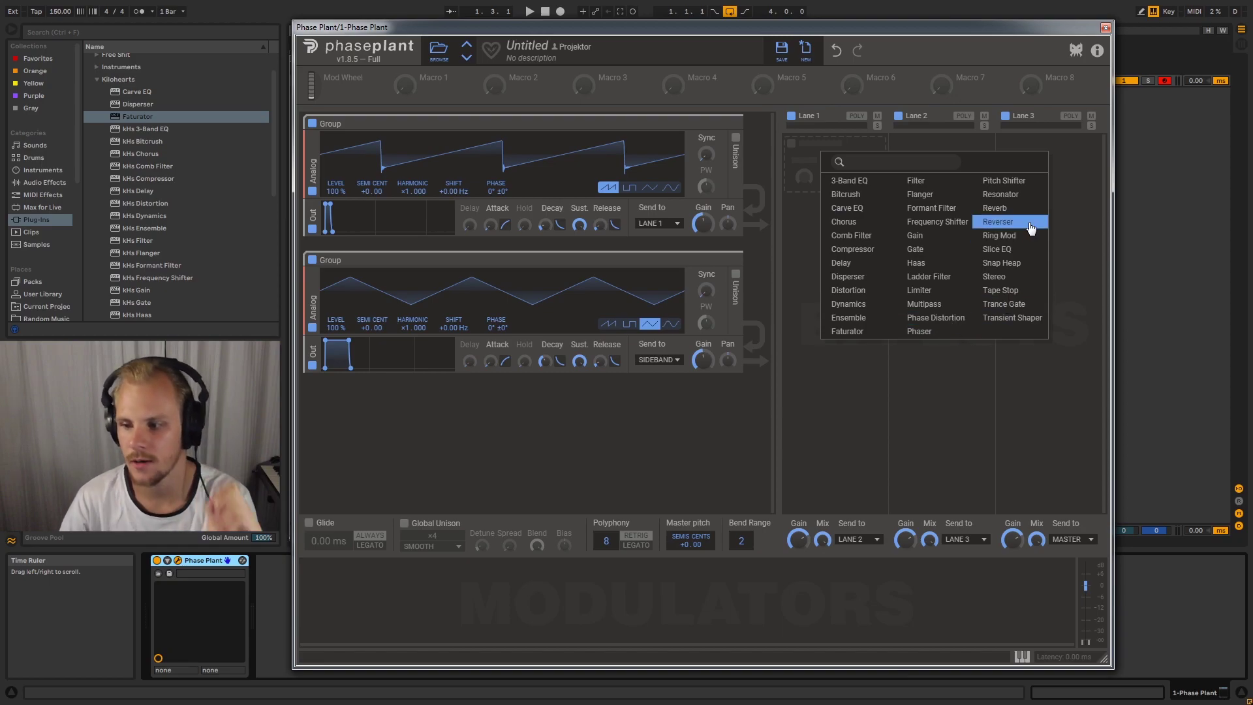
{"action": "left_click", "coordinate": [1017, 269]}
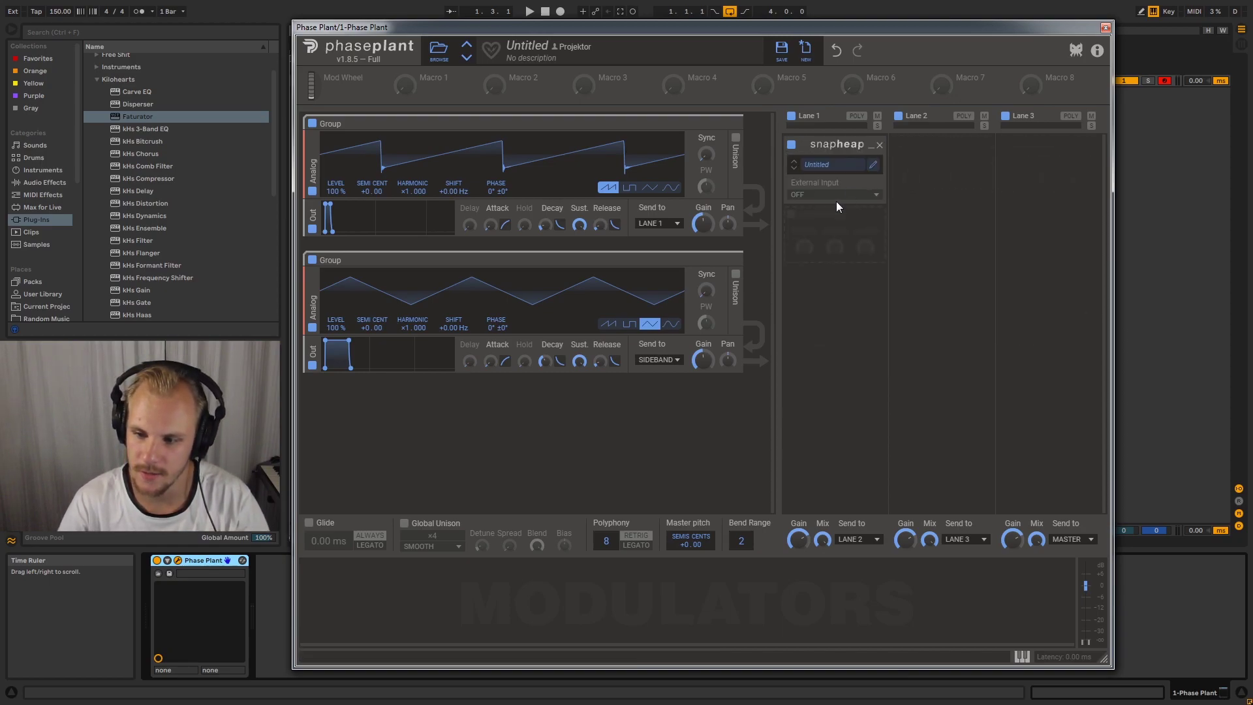
{"action": "left_click", "coordinate": [809, 199]}
{"action": "left_click", "coordinate": [821, 196]}
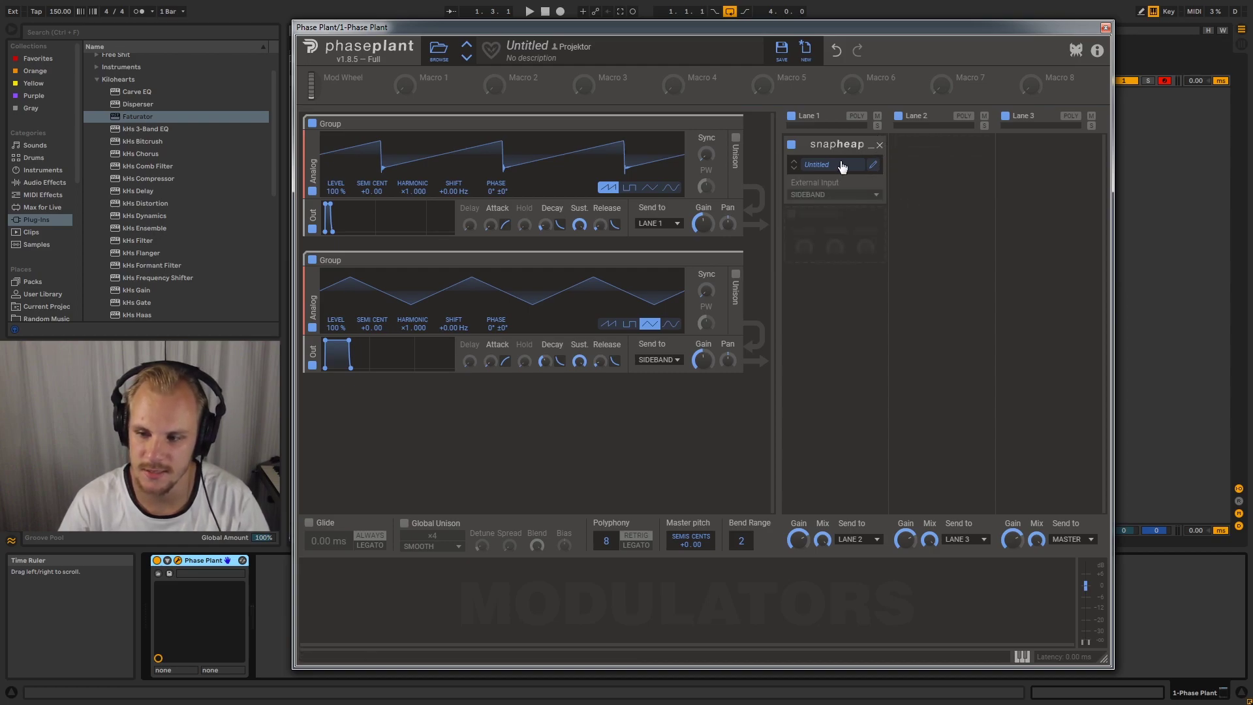
{"action": "left_click", "coordinate": [873, 163]}
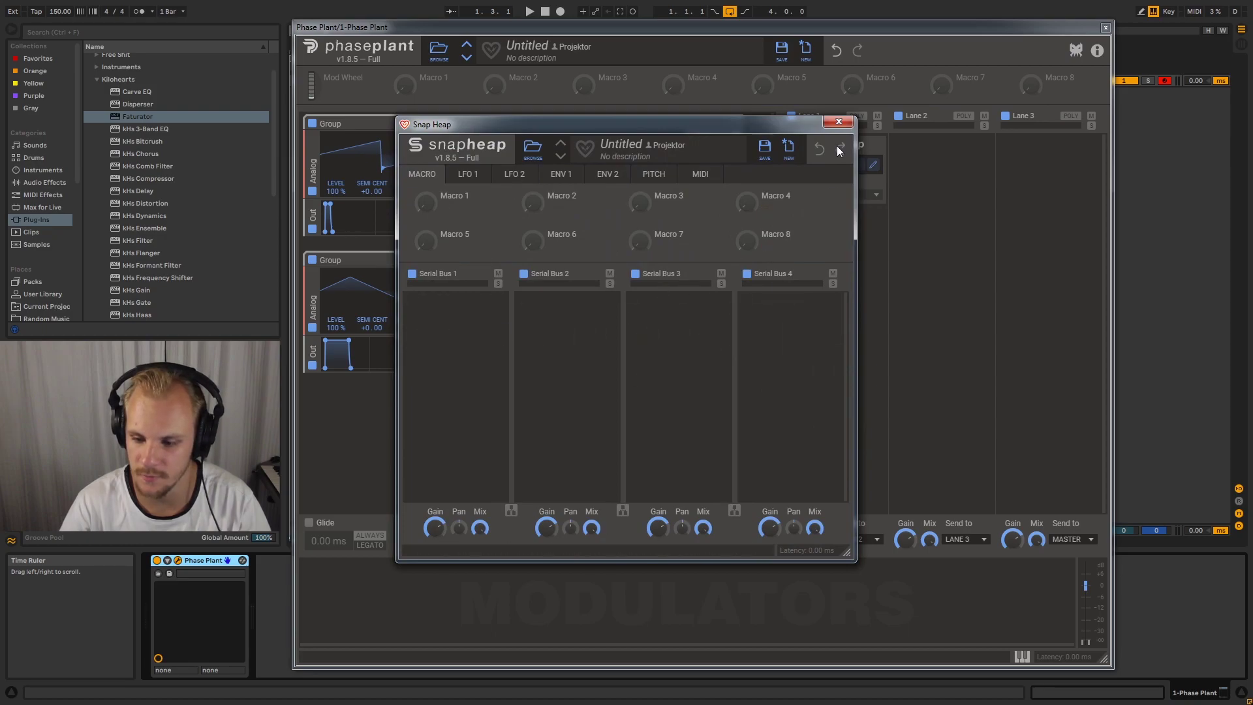
{"action": "left_click", "coordinate": [839, 124]}
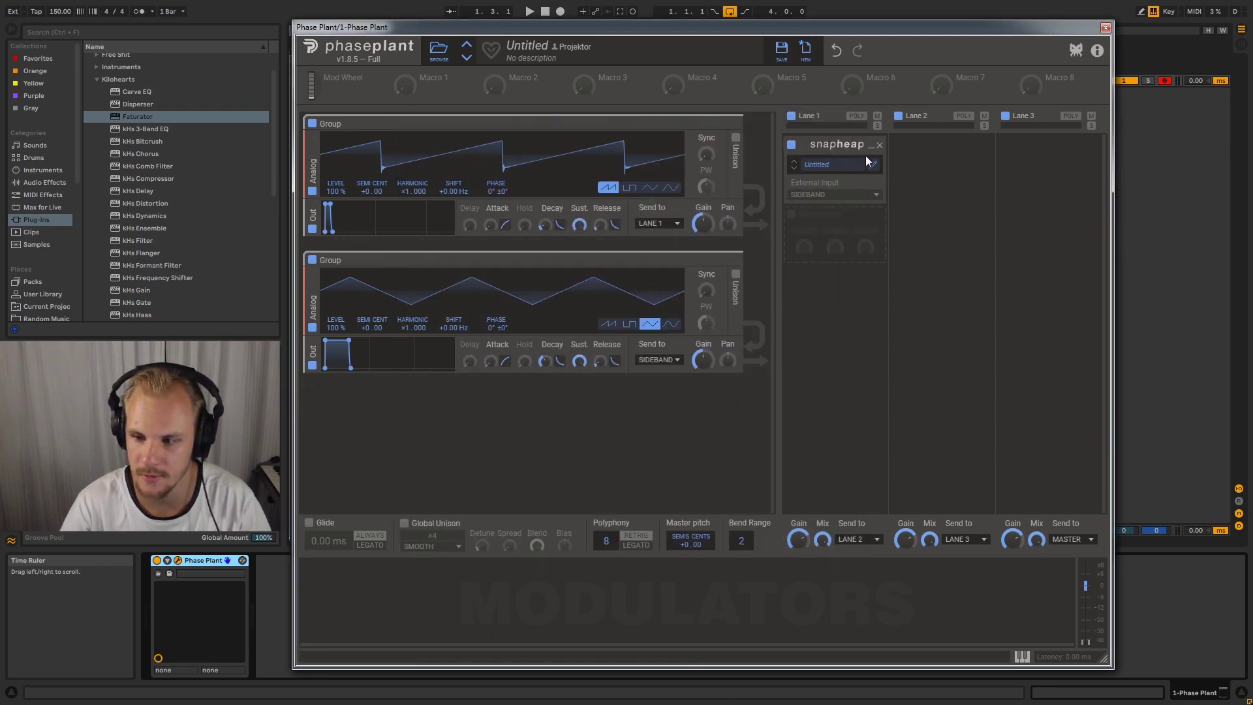
{"action": "left_click_drag", "start_coordinate": [875, 157], "coordinate": [816, 158]}
{"action": "left_click", "coordinate": [815, 158]}
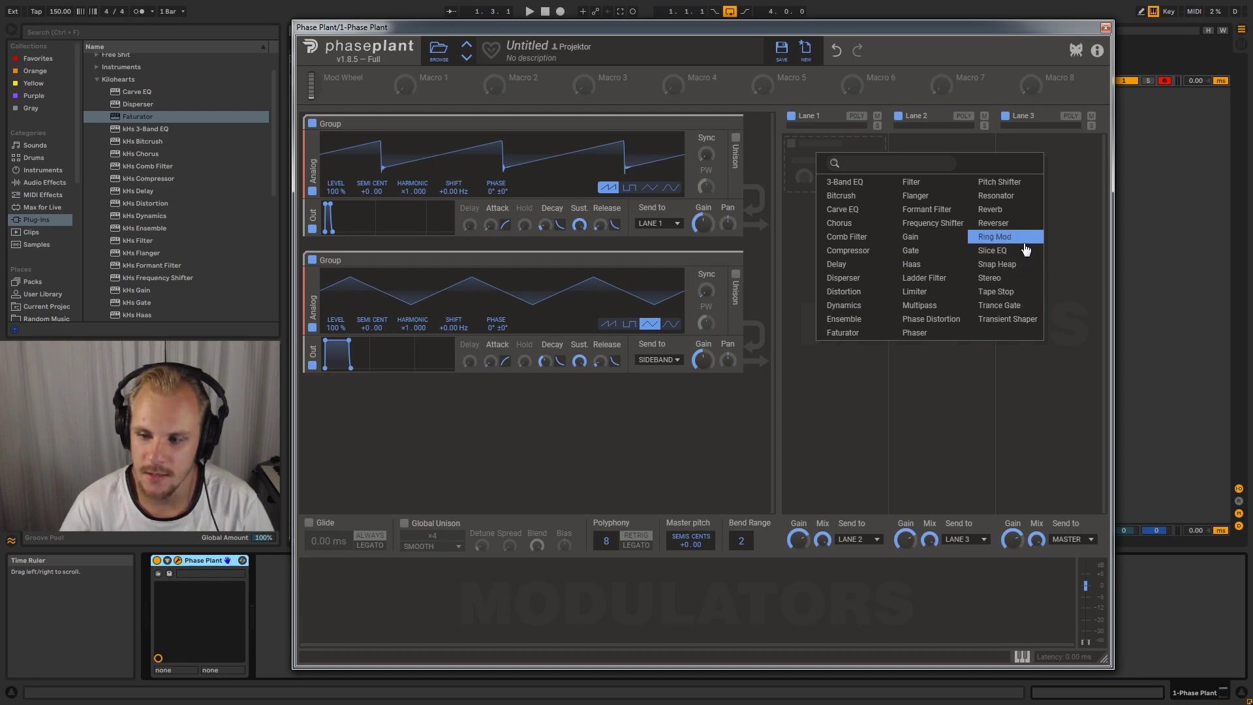
{"action": "left_click", "coordinate": [1064, 194]}
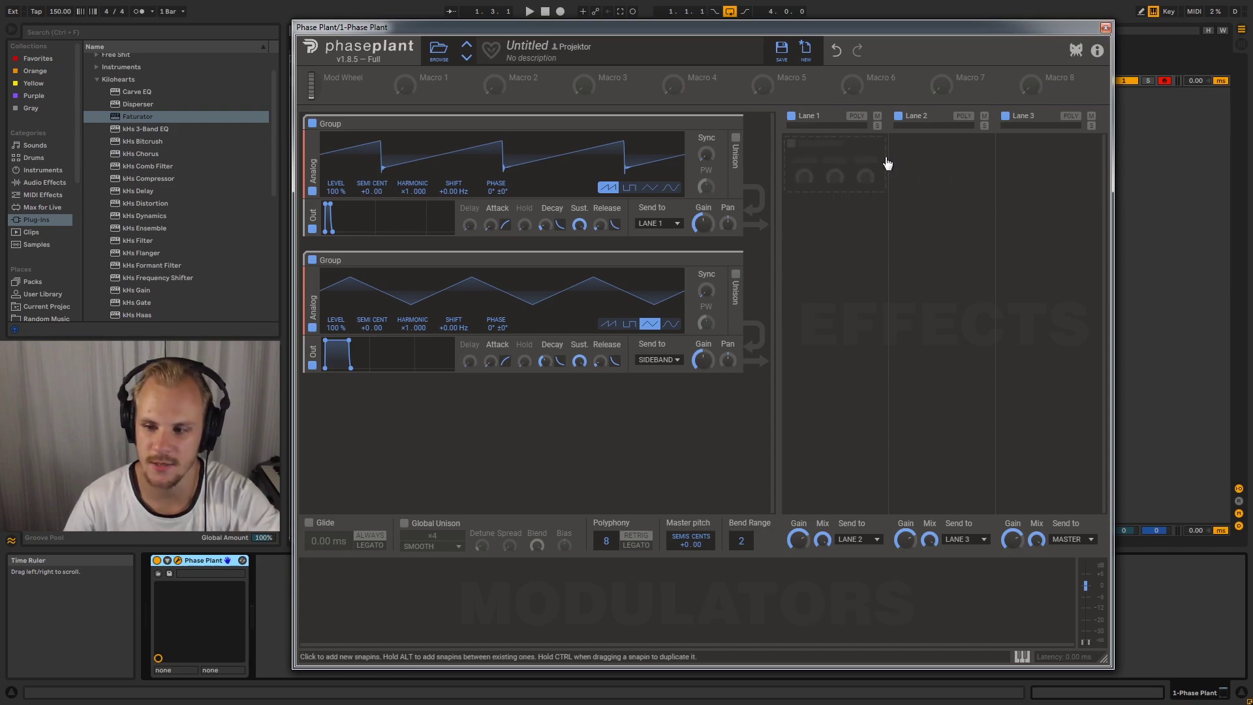
Close the Phase Plant window and load Multipass after Phase Plant on the track
{"action": "left_click", "coordinate": [1105, 28]}
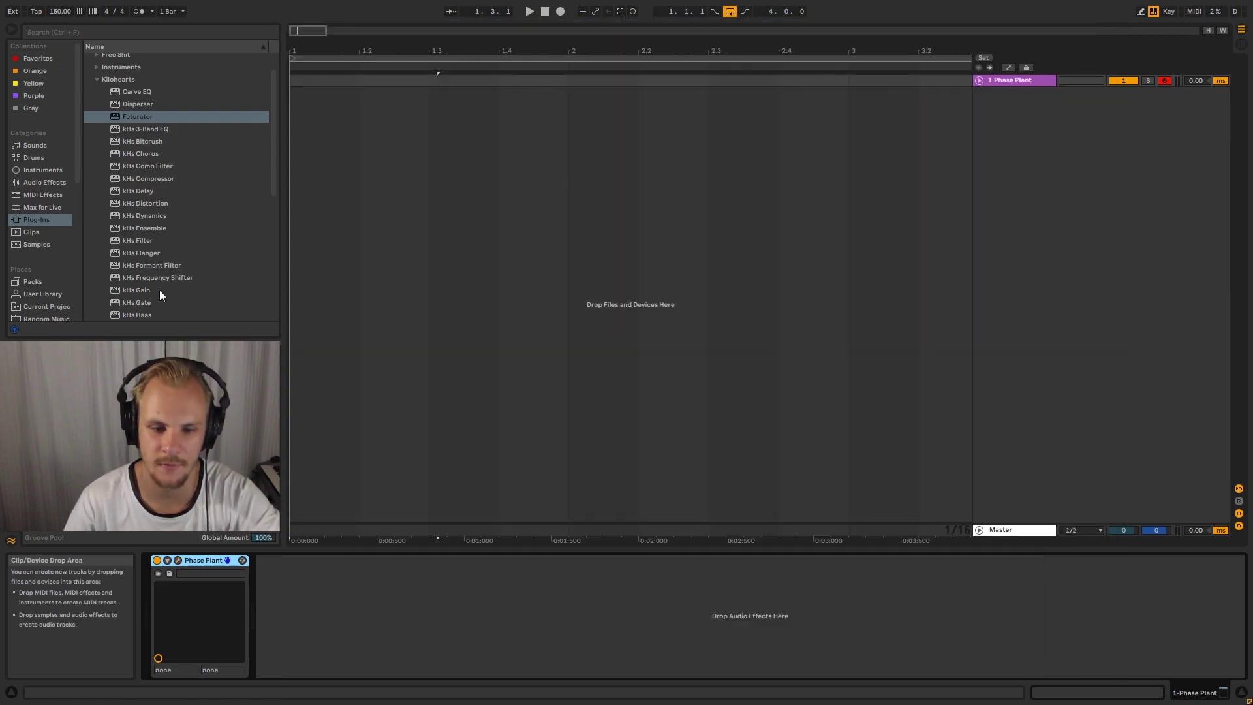
{"action": "scroll", "coordinate": [176, 216], "scroll_direction": "down", "scroll_amount": 6}
{"action": "scroll", "coordinate": [181, 220], "scroll_direction": "down", "scroll_amount": 2}
{"action": "left_click_drag", "start_coordinate": [146, 240], "coordinate": [359, 621]}
Fill Multipass with a Filter in Band 2, a Limiter in Band 3 and a Phase Distortion in Band 4
{"action": "left_click", "coordinate": [598, 304]}
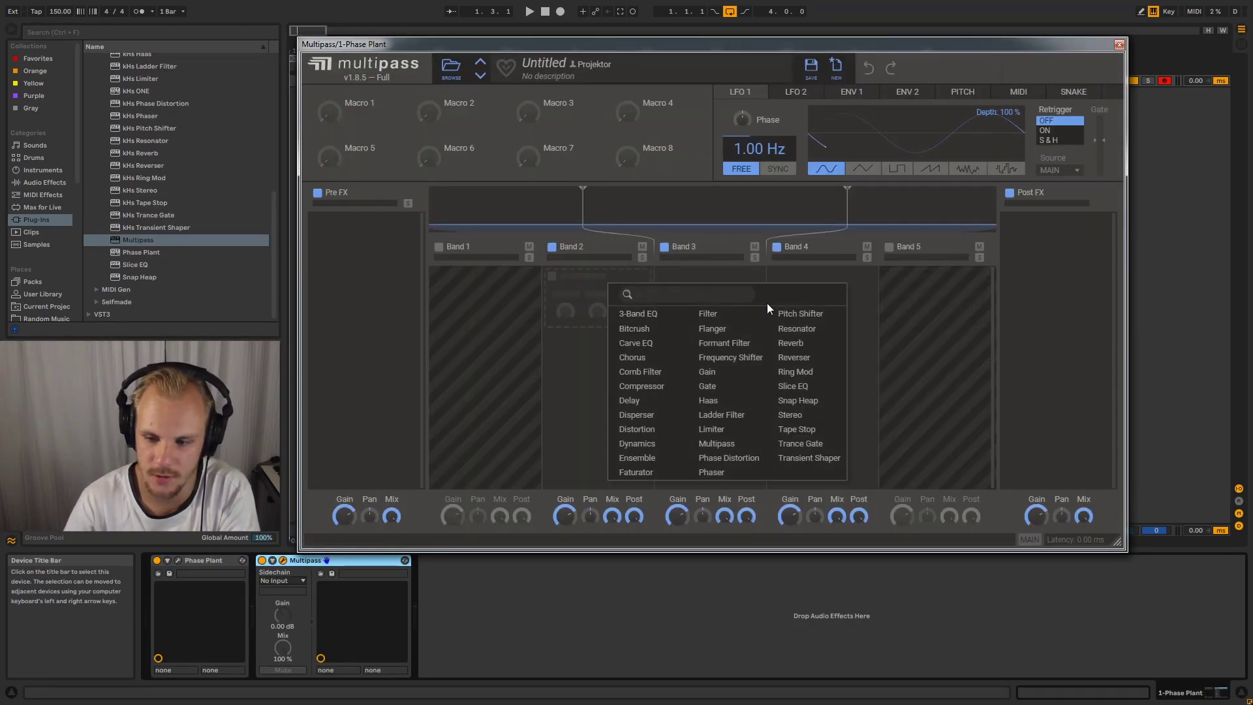
{"action": "left_click", "coordinate": [708, 313]}
{"action": "left_click", "coordinate": [705, 307]}
{"action": "left_click", "coordinate": [798, 447]}
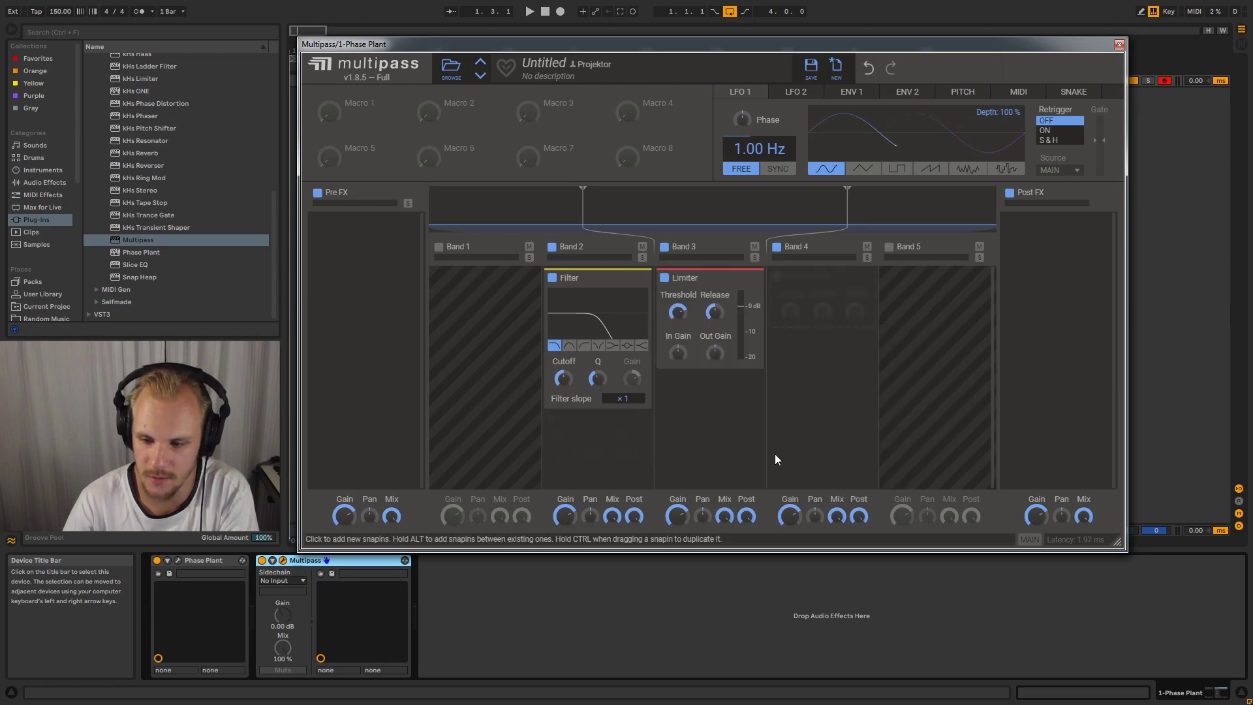
{"action": "left_click", "coordinate": [832, 333]}
{"action": "left_click", "coordinate": [940, 473]}
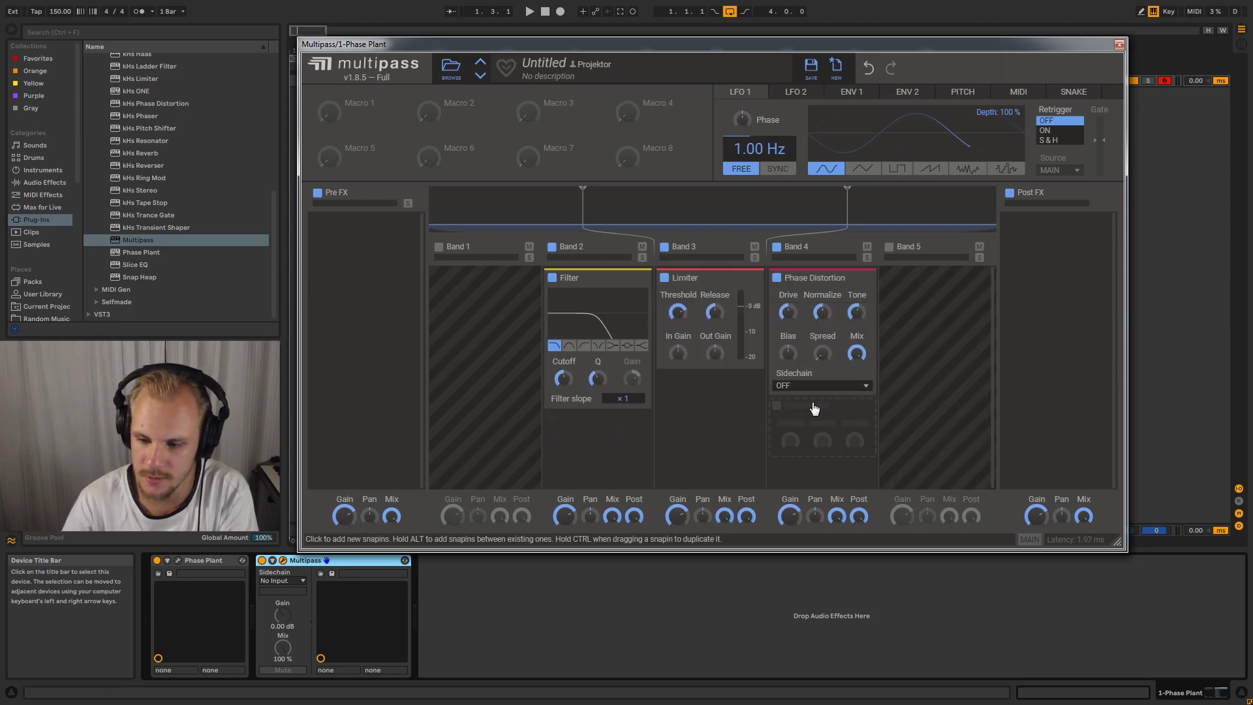
Add a Haas below the Phase Distortion in Band 4 and a Chorus below the Limiter in Band 3
{"action": "left_click", "coordinate": [827, 413]}
{"action": "left_click", "coordinate": [889, 468]}
{"action": "left_click", "coordinate": [744, 424]}
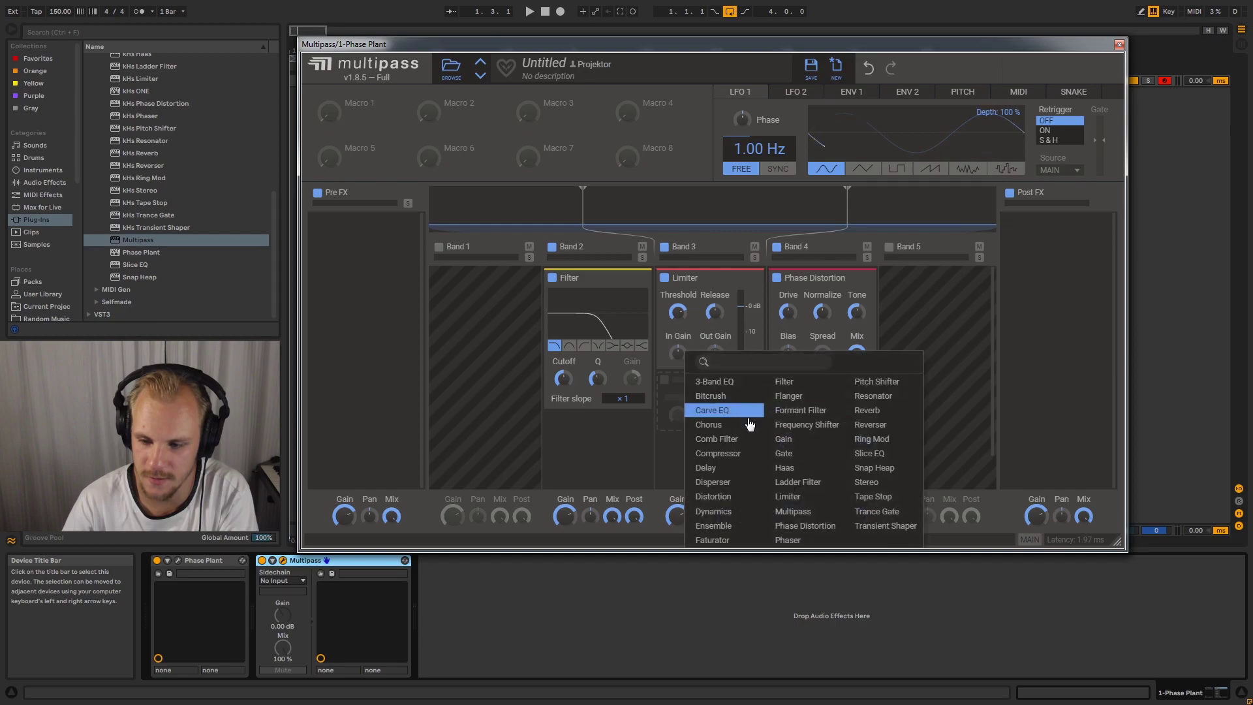
{"action": "left_click", "coordinate": [715, 424]}
{"action": "scroll", "coordinate": [719, 457], "scroll_direction": "down", "scroll_amount": 2}
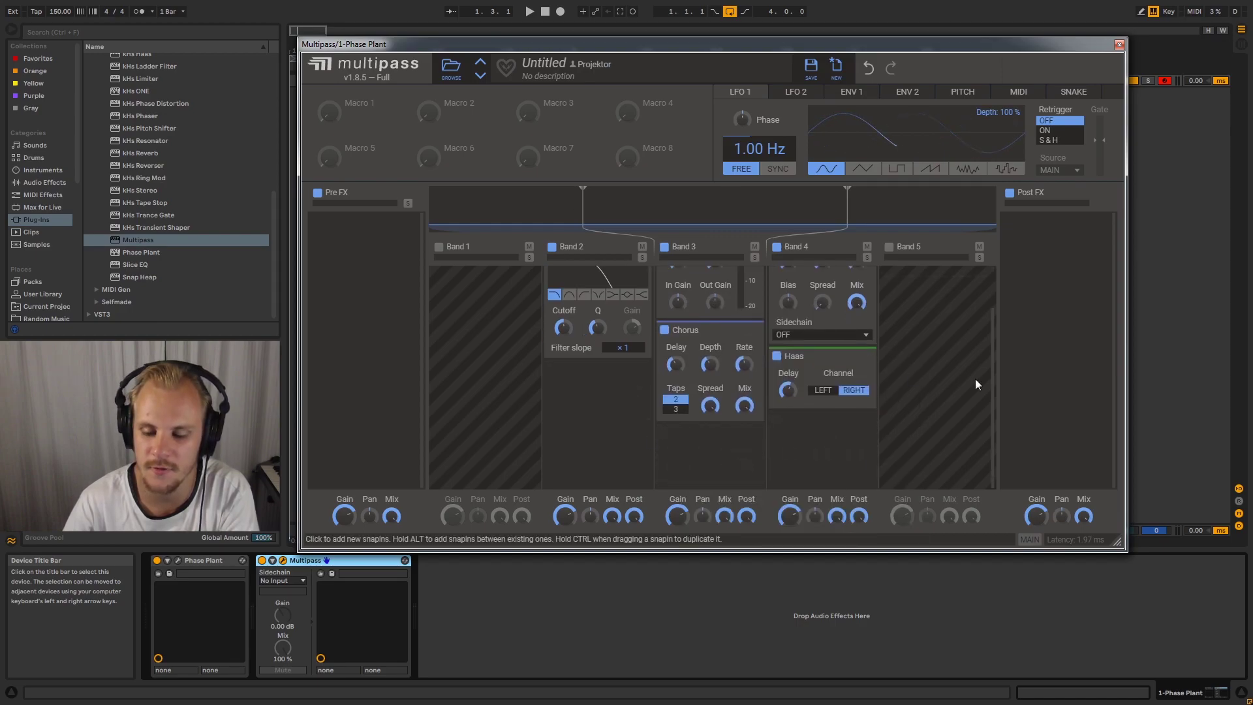
{"action": "scroll", "coordinate": [665, 335], "scroll_direction": "up", "scroll_amount": 2}
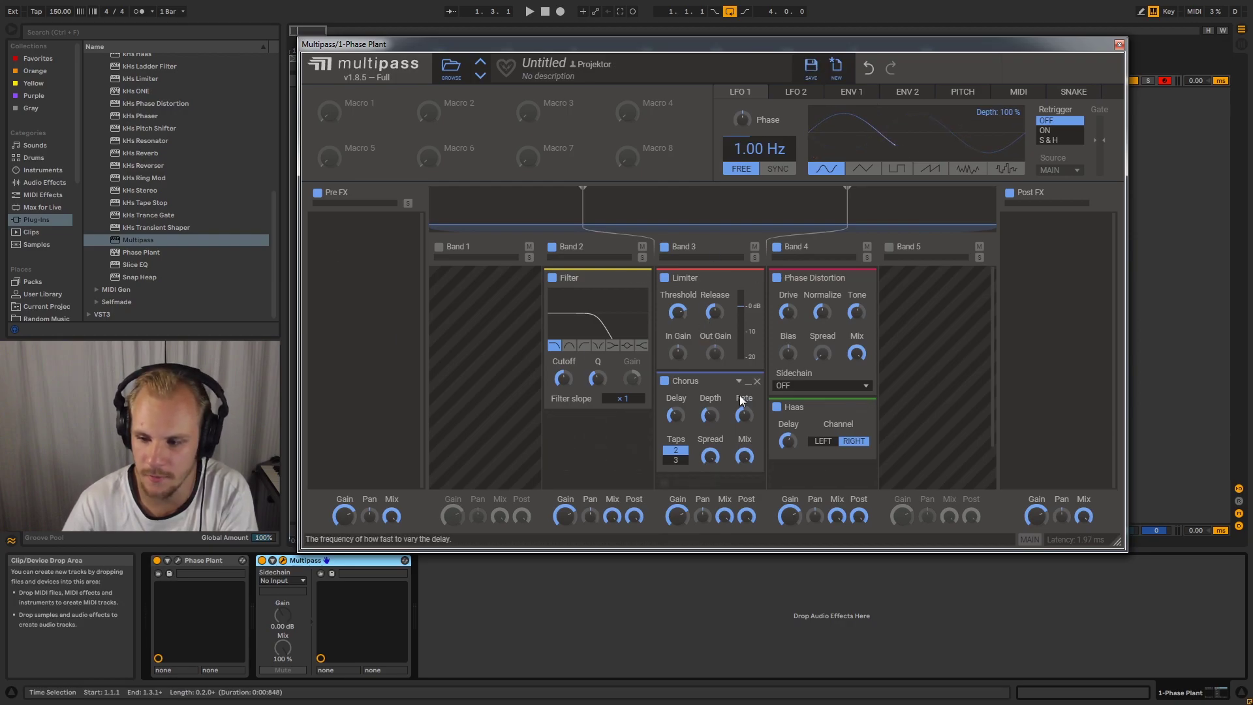
Add a nested Multipass to Band 5 and enable that band
{"action": "left_click", "coordinate": [918, 293]}
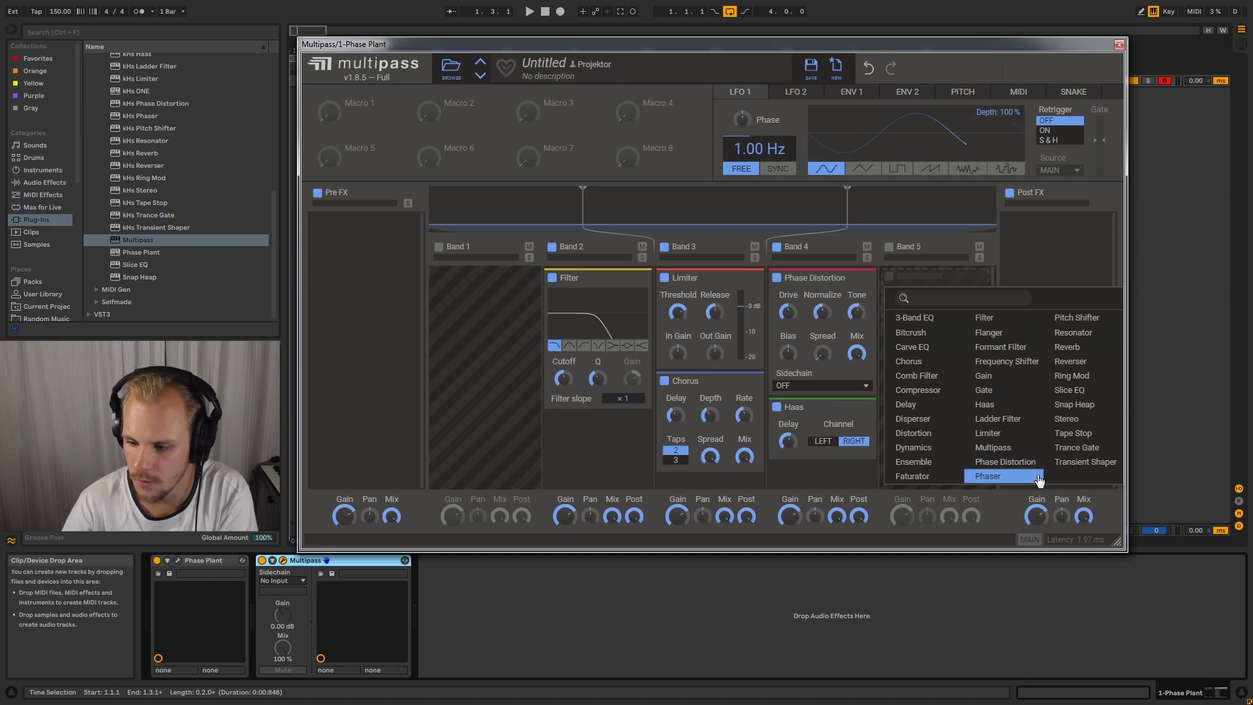
{"action": "left_click", "coordinate": [1021, 460]}
{"action": "left_click", "coordinate": [889, 247]}
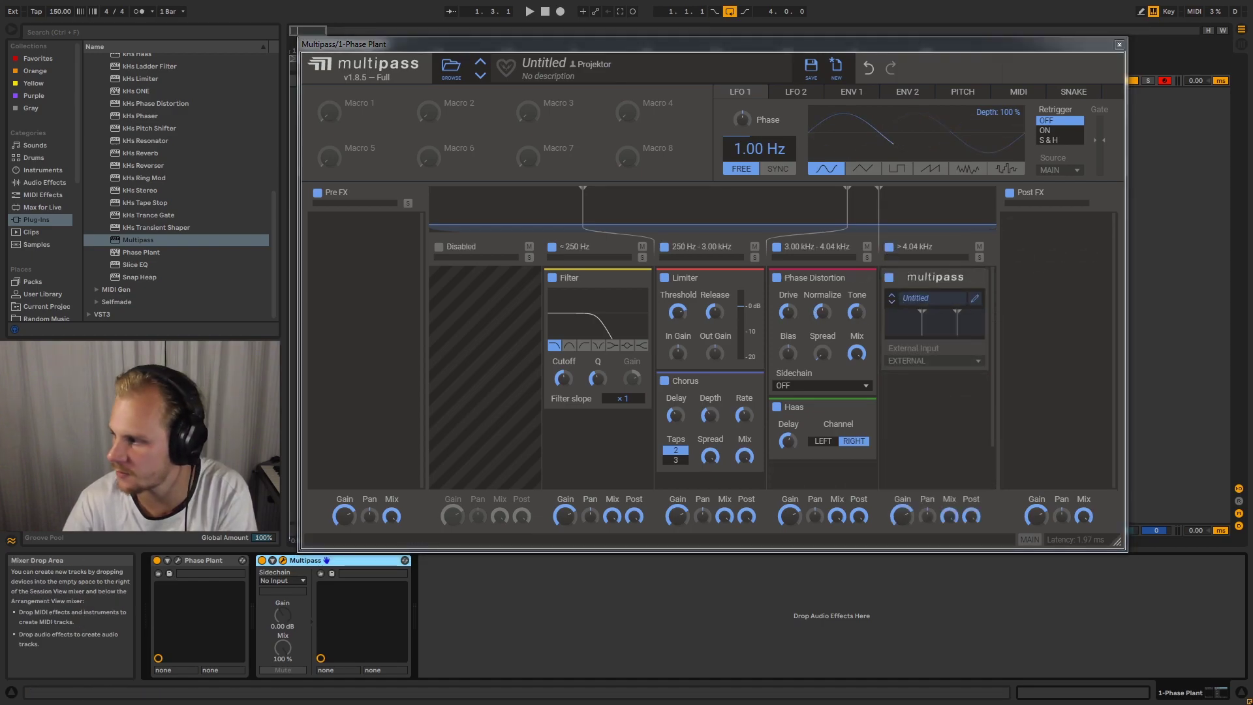
Open the nested Multipass editor, load the Cracked Distortion preset from the factory Distorted folder, and close the editor
{"action": "left_click_drag", "start_coordinate": [978, 113], "coordinate": [501, 56]}
{"action": "left_click", "coordinate": [463, 73]}
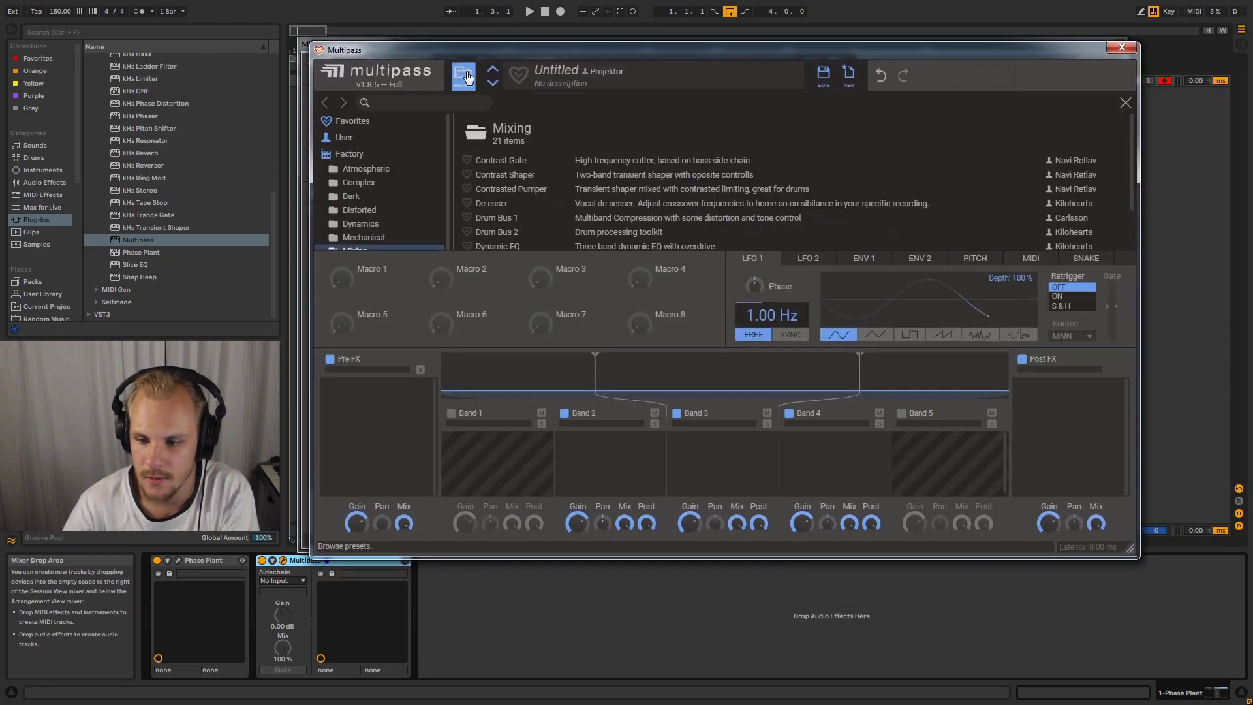
{"action": "left_click", "coordinate": [379, 213]}
{"action": "double_click", "coordinate": [590, 229]}
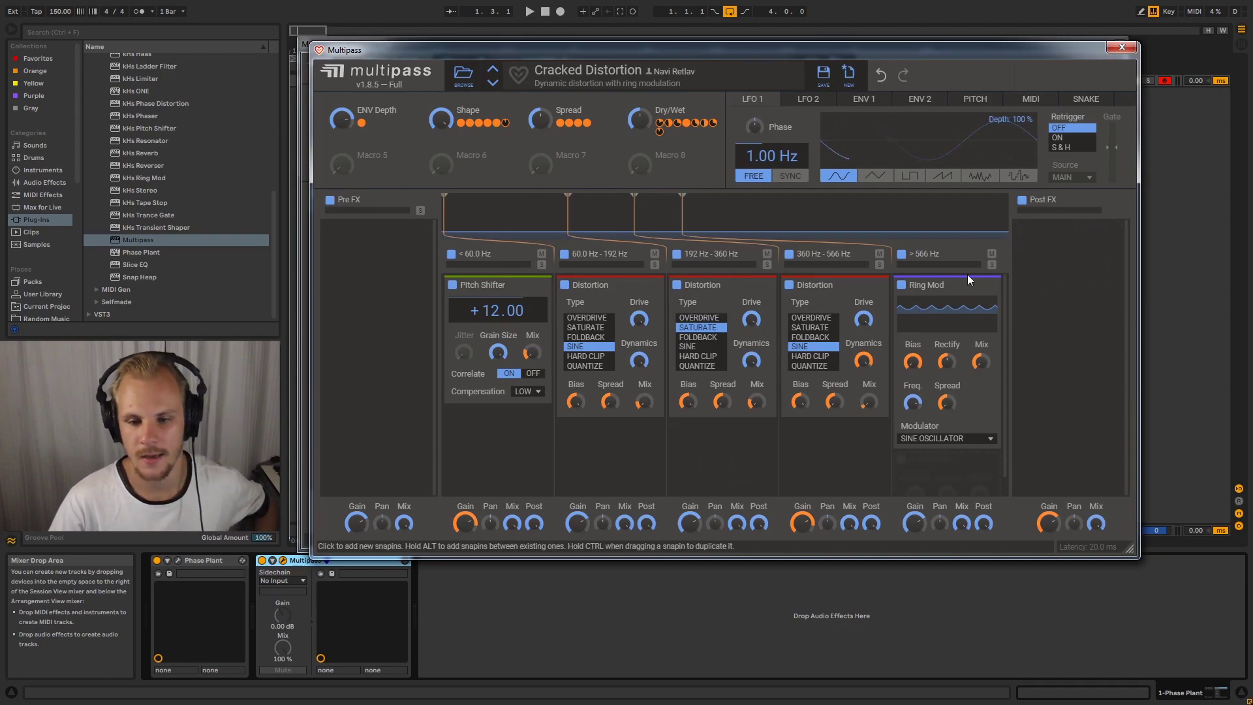
{"action": "left_click", "coordinate": [1122, 49]}
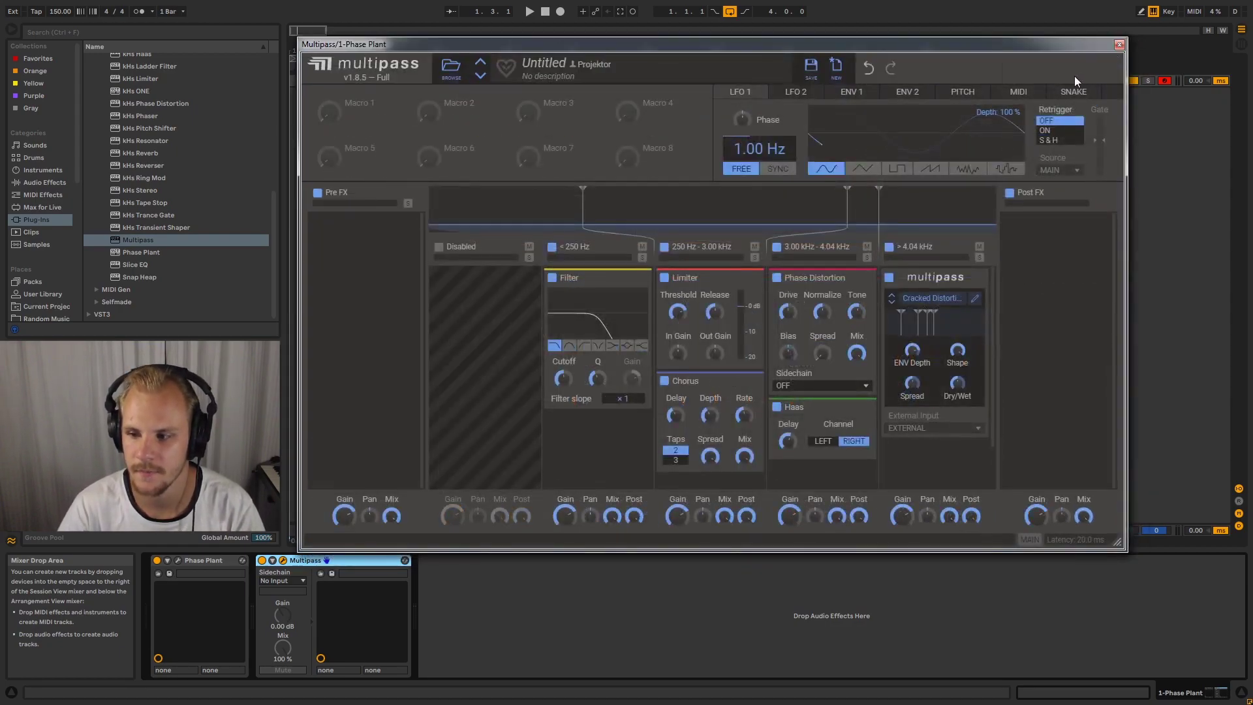
Close the Multipass window and delete Multipass from the track's device chain
{"action": "left_click", "coordinate": [1119, 45]}
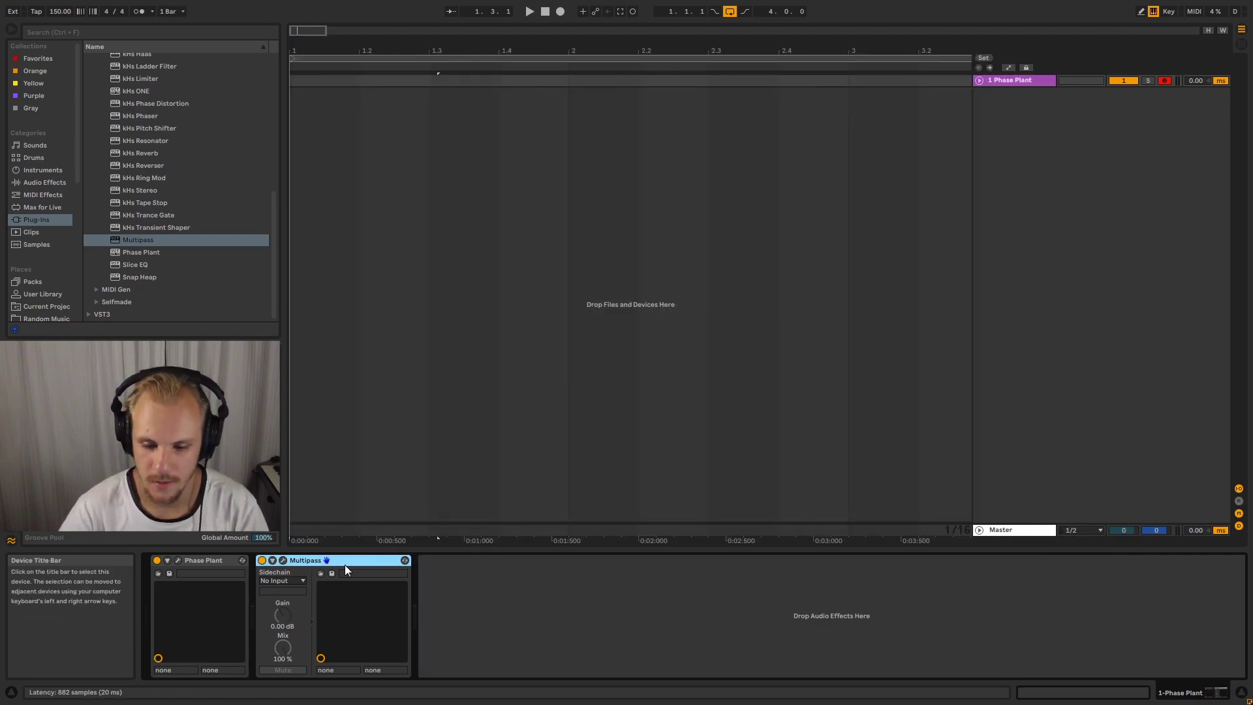
{"action": "key", "text": "Delete"}
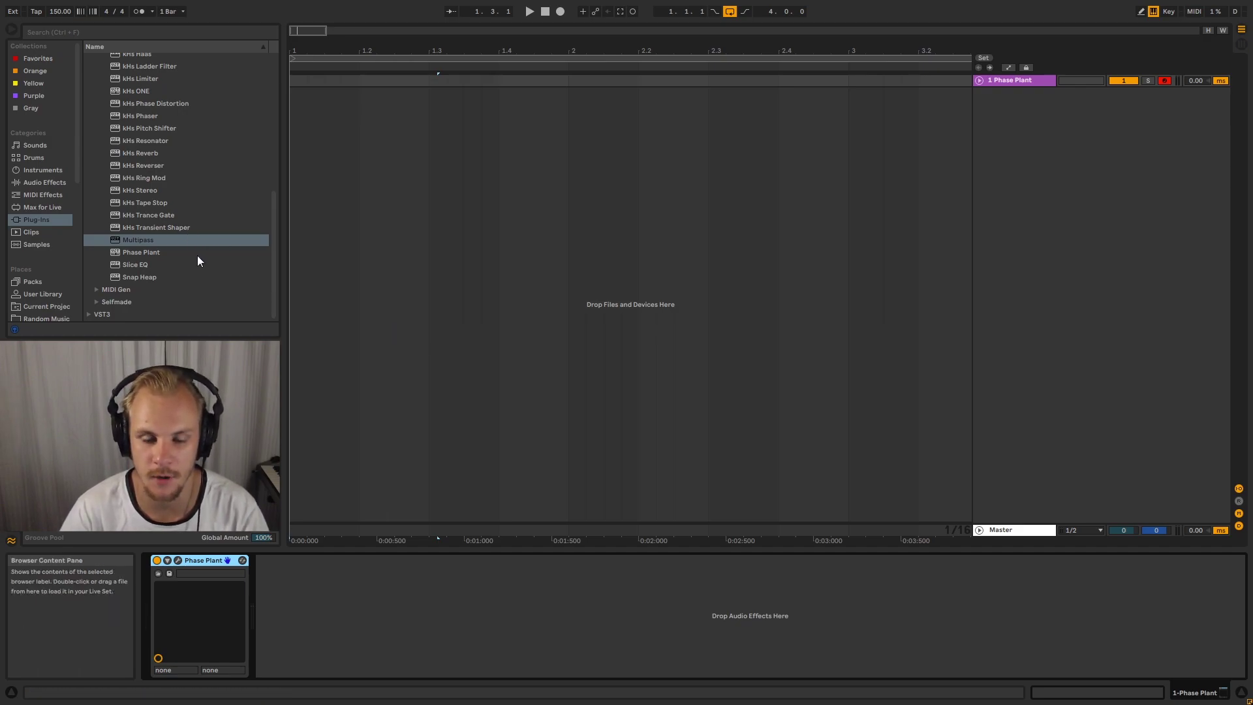
Load kHs Transient Shaper after Phase Plant on the track, look at its controls, and remove it
{"action": "left_click_drag", "start_coordinate": [193, 228], "coordinate": [553, 599]}
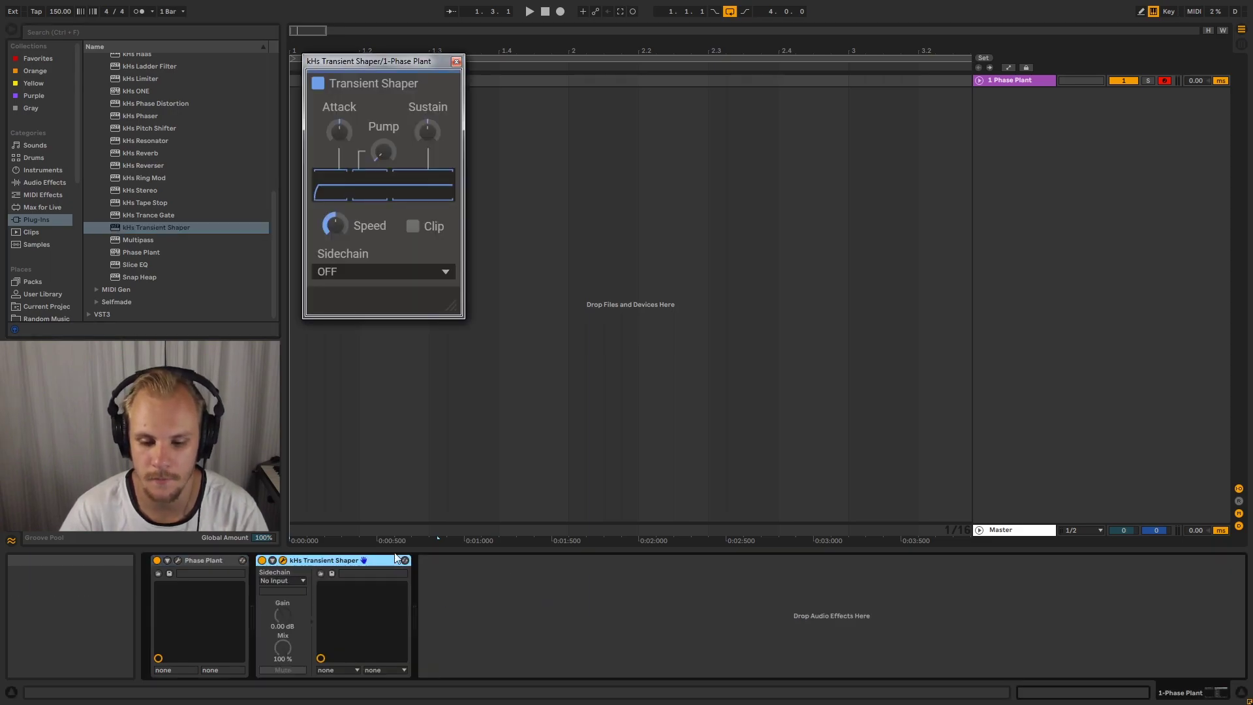
{"action": "left_click", "coordinate": [343, 561]}
{"action": "key", "text": "Delete"}
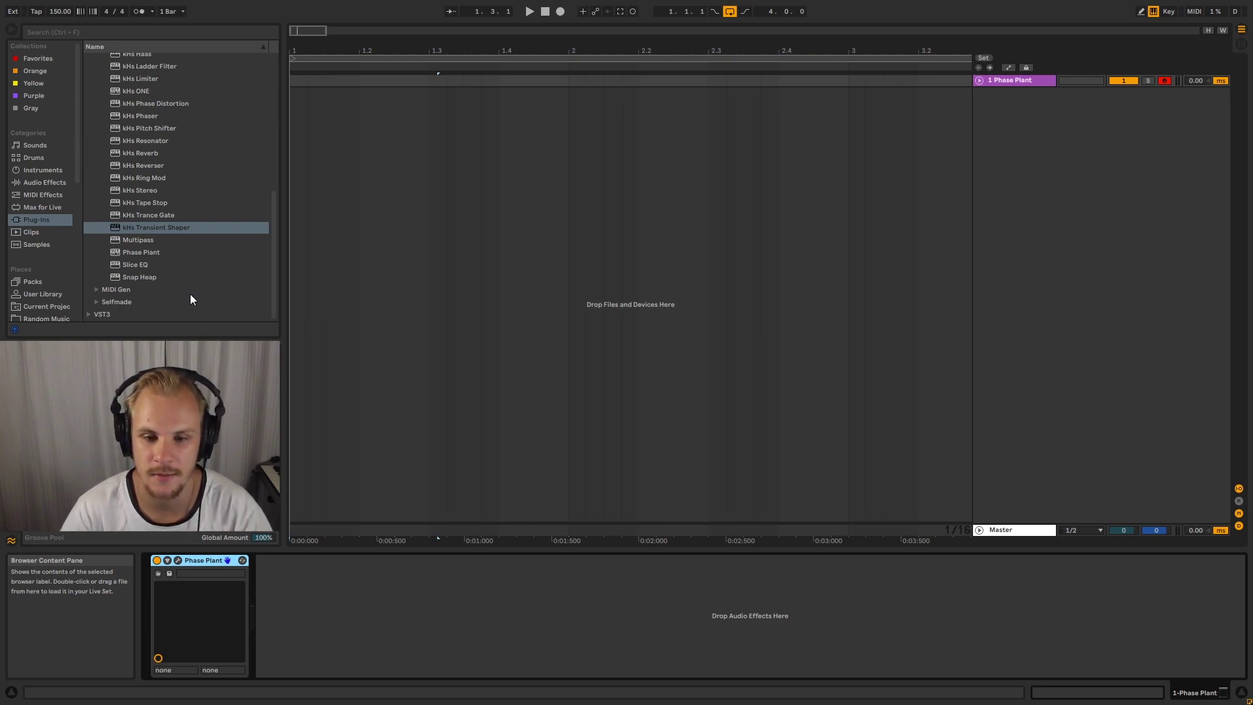
Look over the Phase Plant patch, close its window, and browse the list of Kilohearts effect plug-ins
{"action": "scroll", "coordinate": [190, 293], "scroll_direction": "up", "scroll_amount": 1}
{"action": "scroll", "coordinate": [190, 294], "scroll_direction": "down", "scroll_amount": 1}
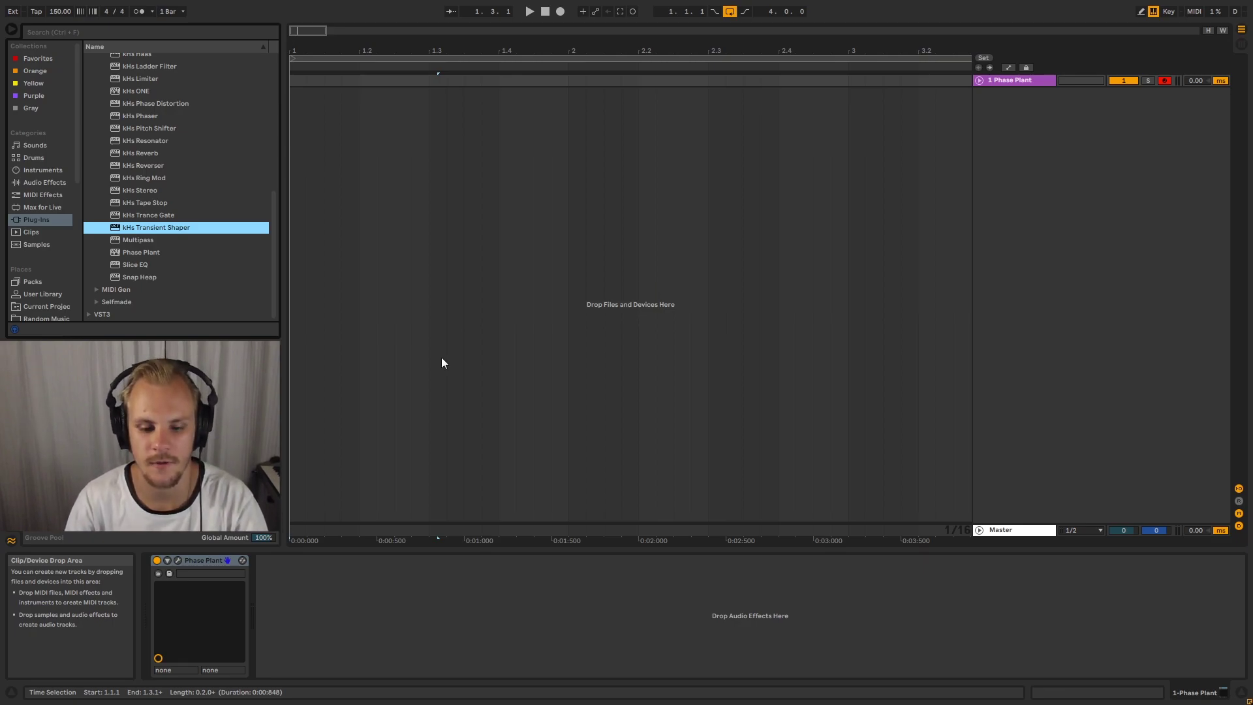
{"action": "left_click", "coordinate": [178, 560]}
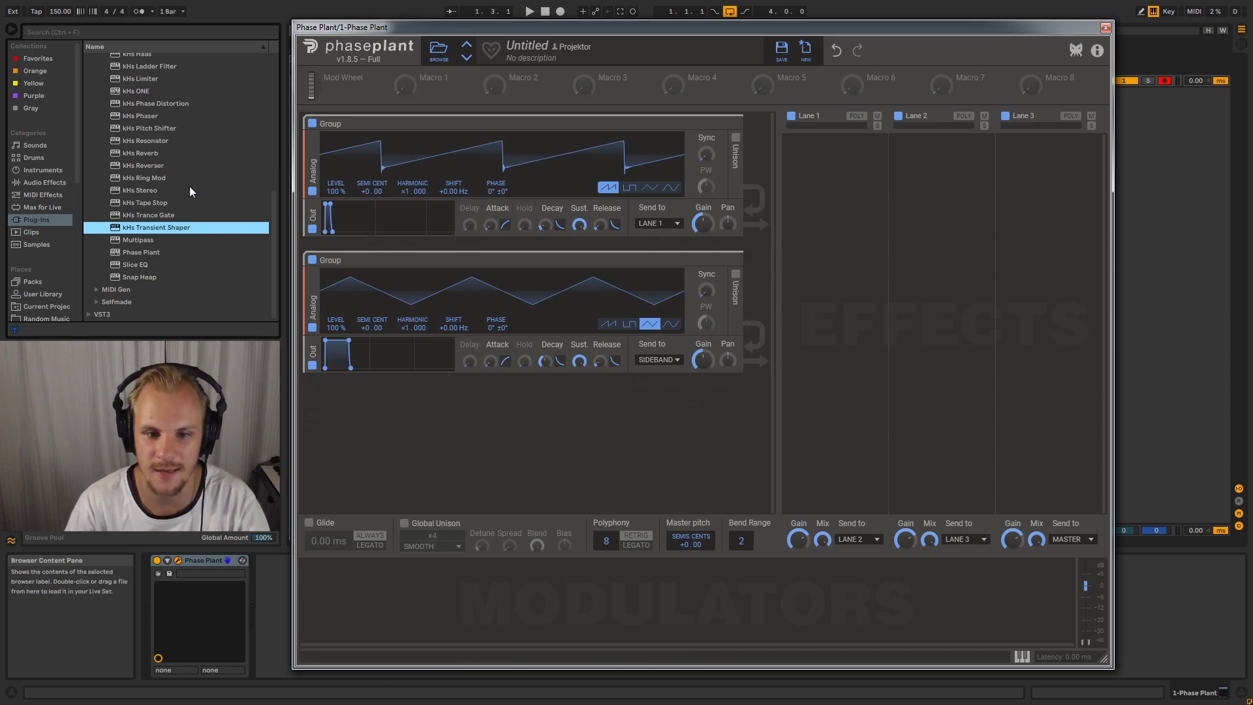
{"action": "left_click", "coordinate": [1105, 27]}
{"action": "scroll", "coordinate": [164, 225], "scroll_direction": "up", "scroll_amount": 8}
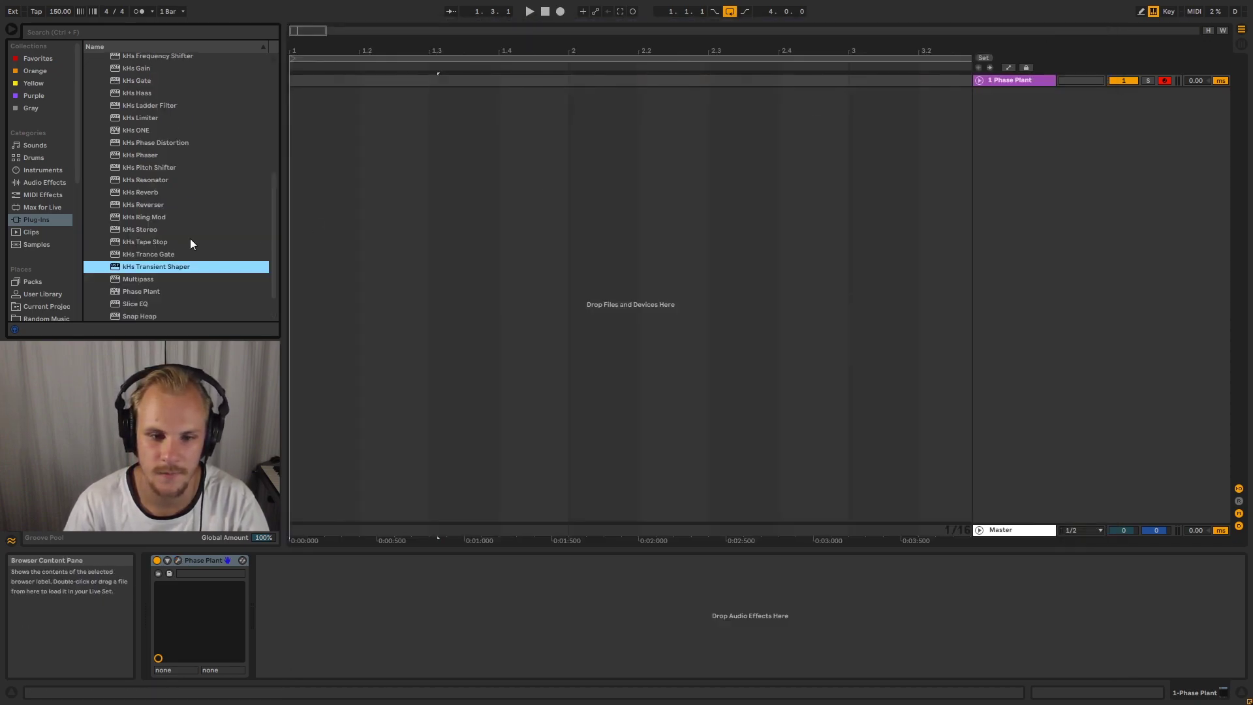
{"action": "scroll", "coordinate": [155, 168], "scroll_direction": "down", "scroll_amount": 7}
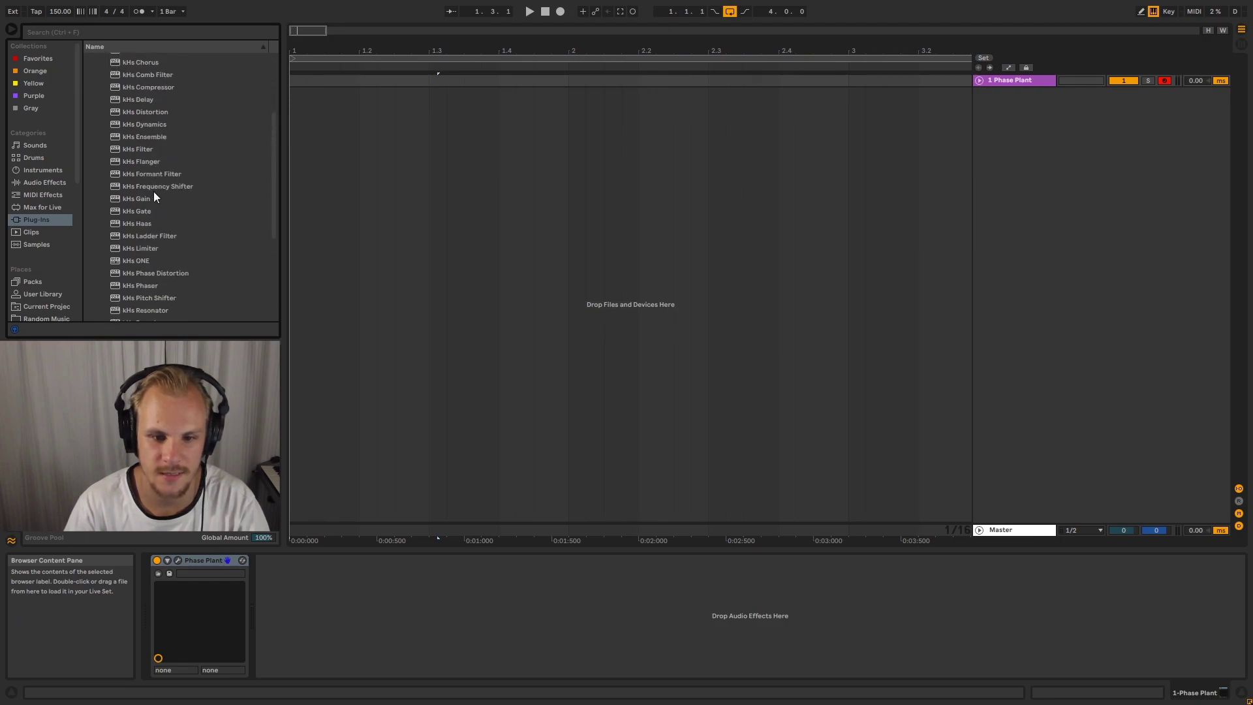